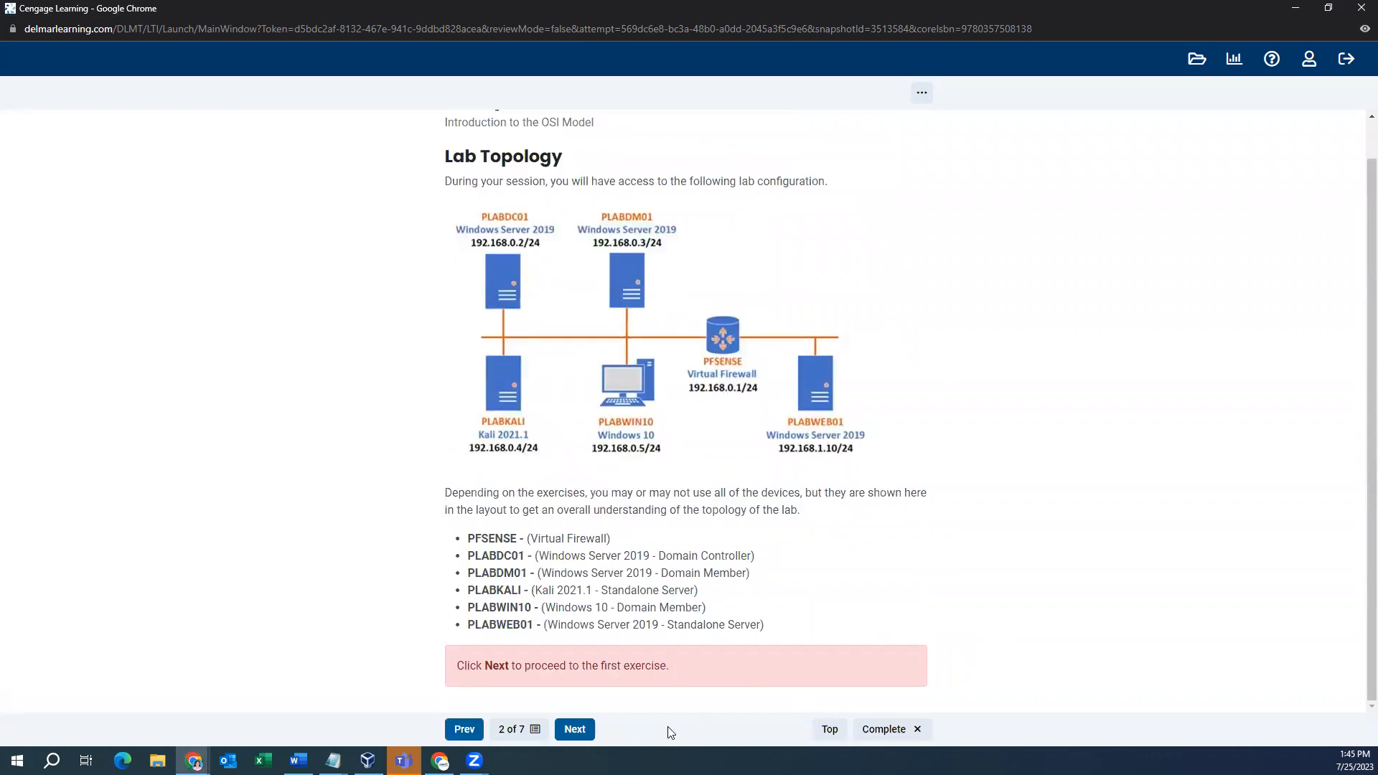
- Advance the lab guide to Exercise 1 and read through its content
{"action": "left_click", "coordinate": [578, 732]}
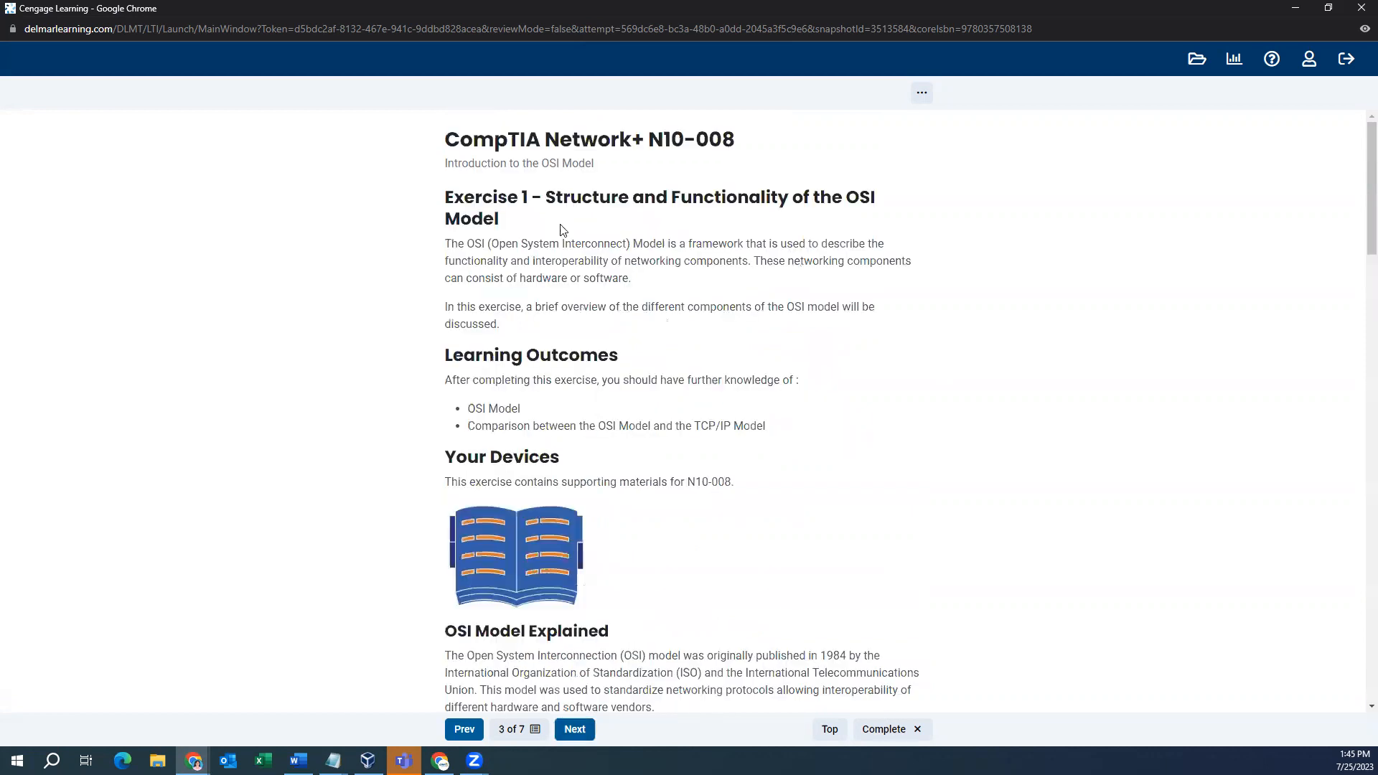
{"action": "scroll", "coordinate": [728, 262], "scroll_direction": "down", "scroll_amount": 8}
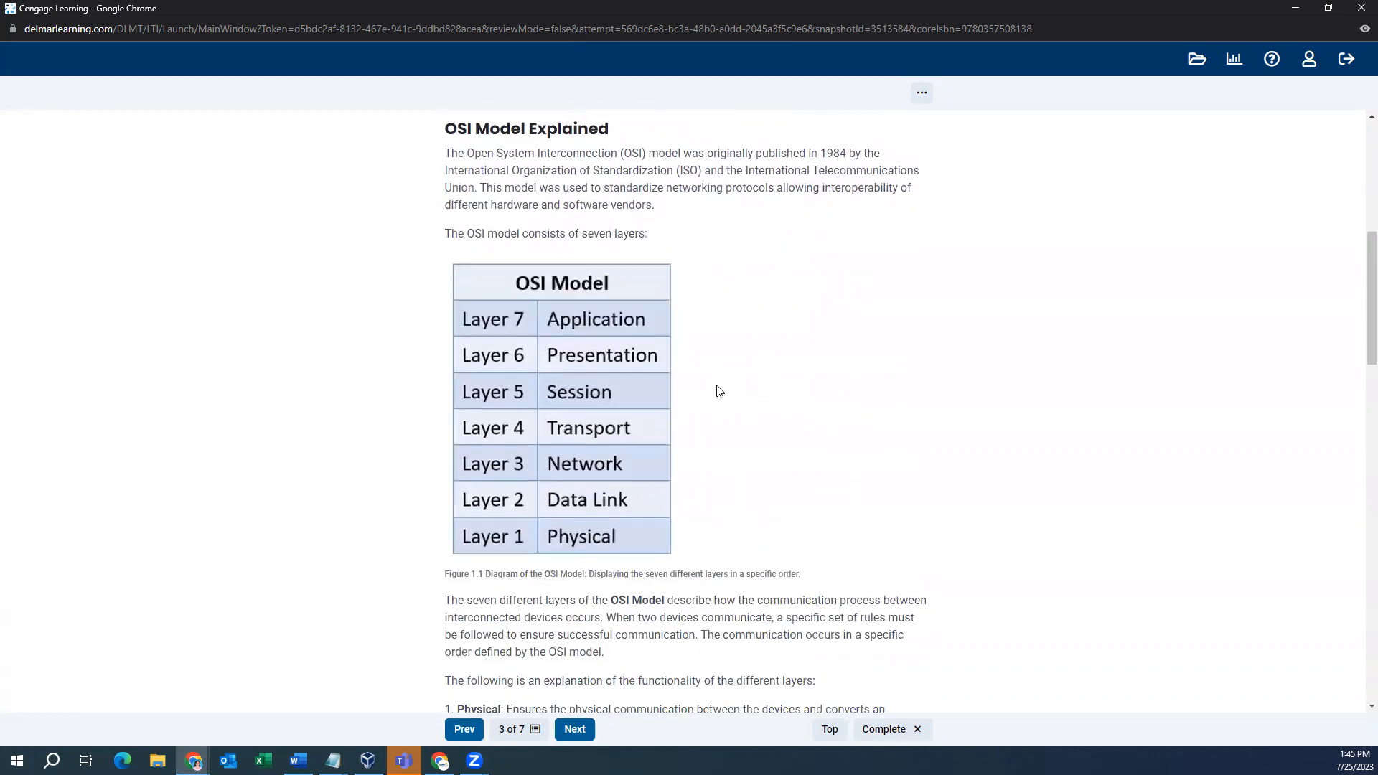
{"action": "scroll", "coordinate": [634, 515], "scroll_direction": "down", "scroll_amount": 6}
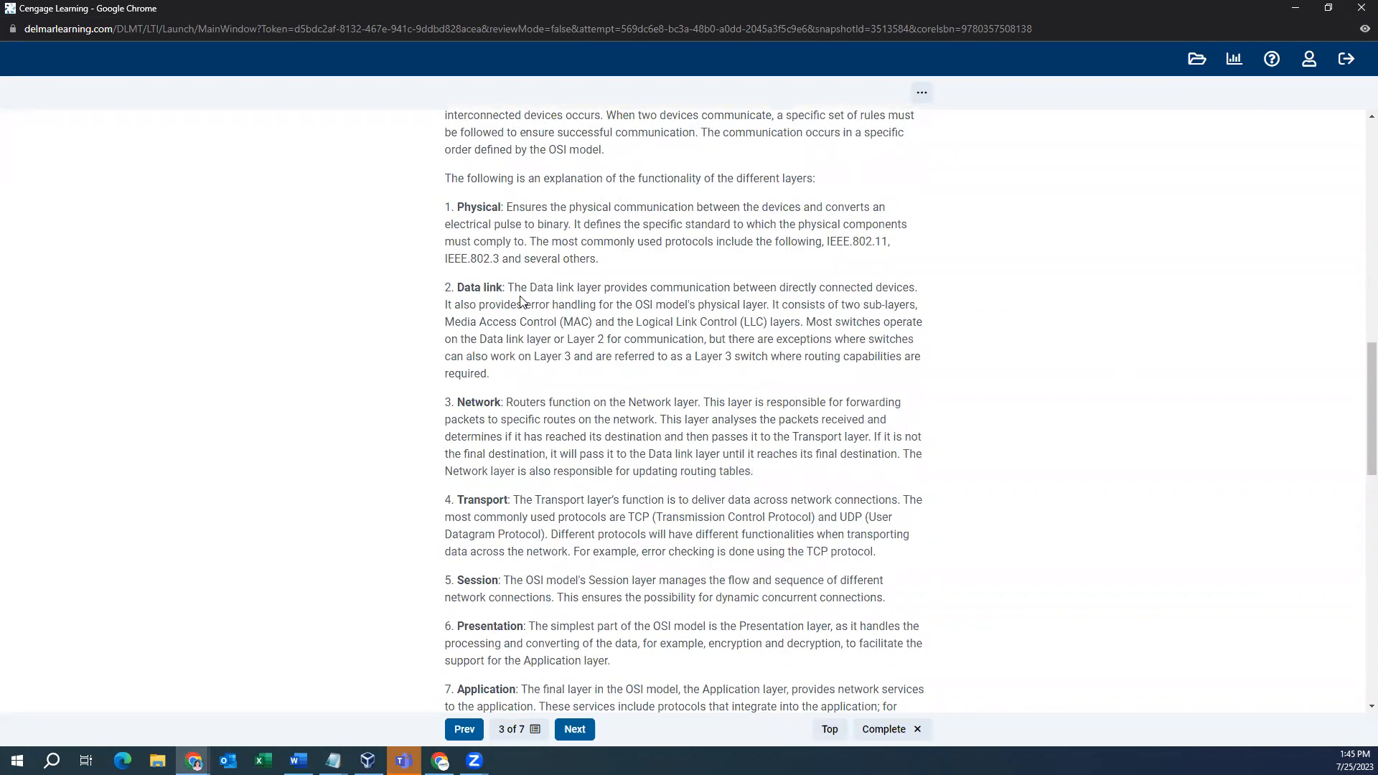
{"action": "scroll", "coordinate": [521, 302], "scroll_direction": "down", "scroll_amount": 2}
{"action": "scroll", "coordinate": [518, 255], "scroll_direction": "down", "scroll_amount": 2}
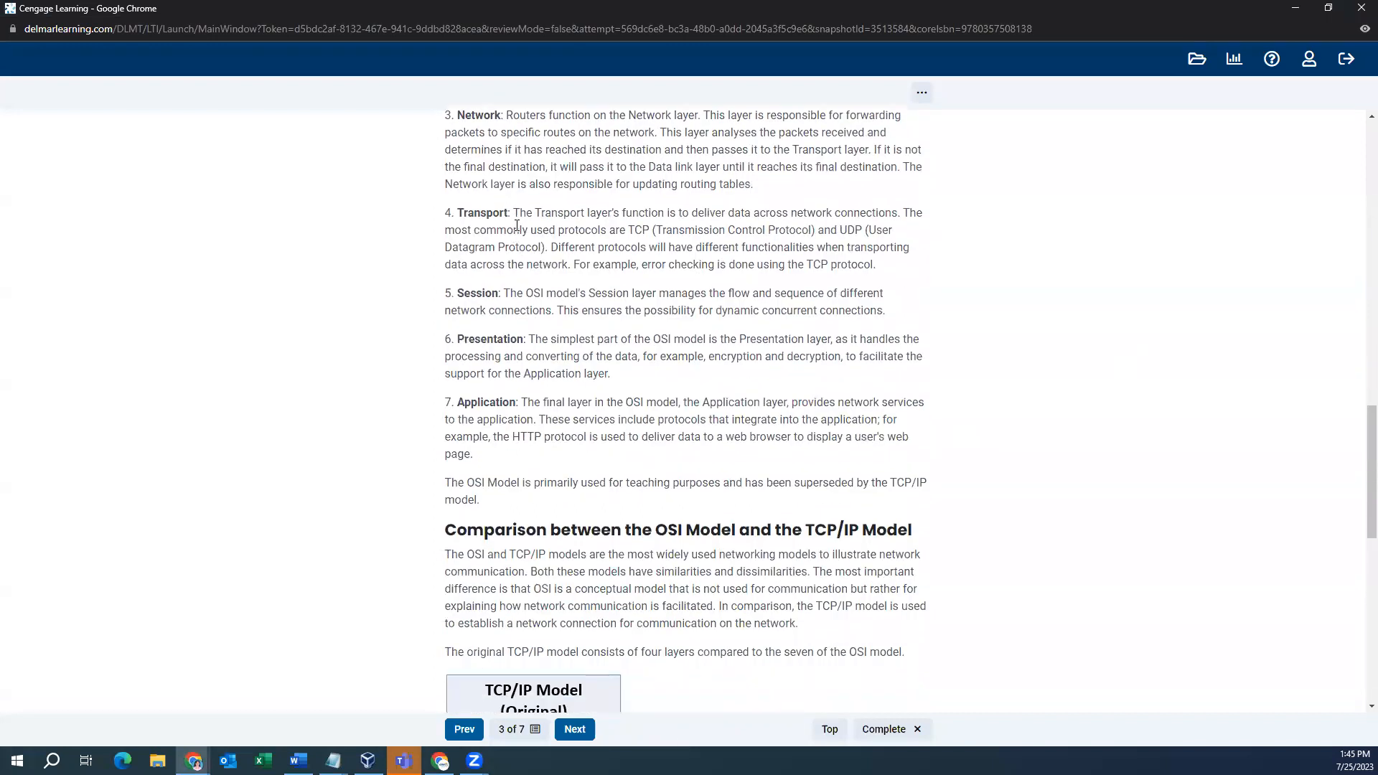
{"action": "scroll", "coordinate": [518, 215], "scroll_direction": "down", "scroll_amount": 3}
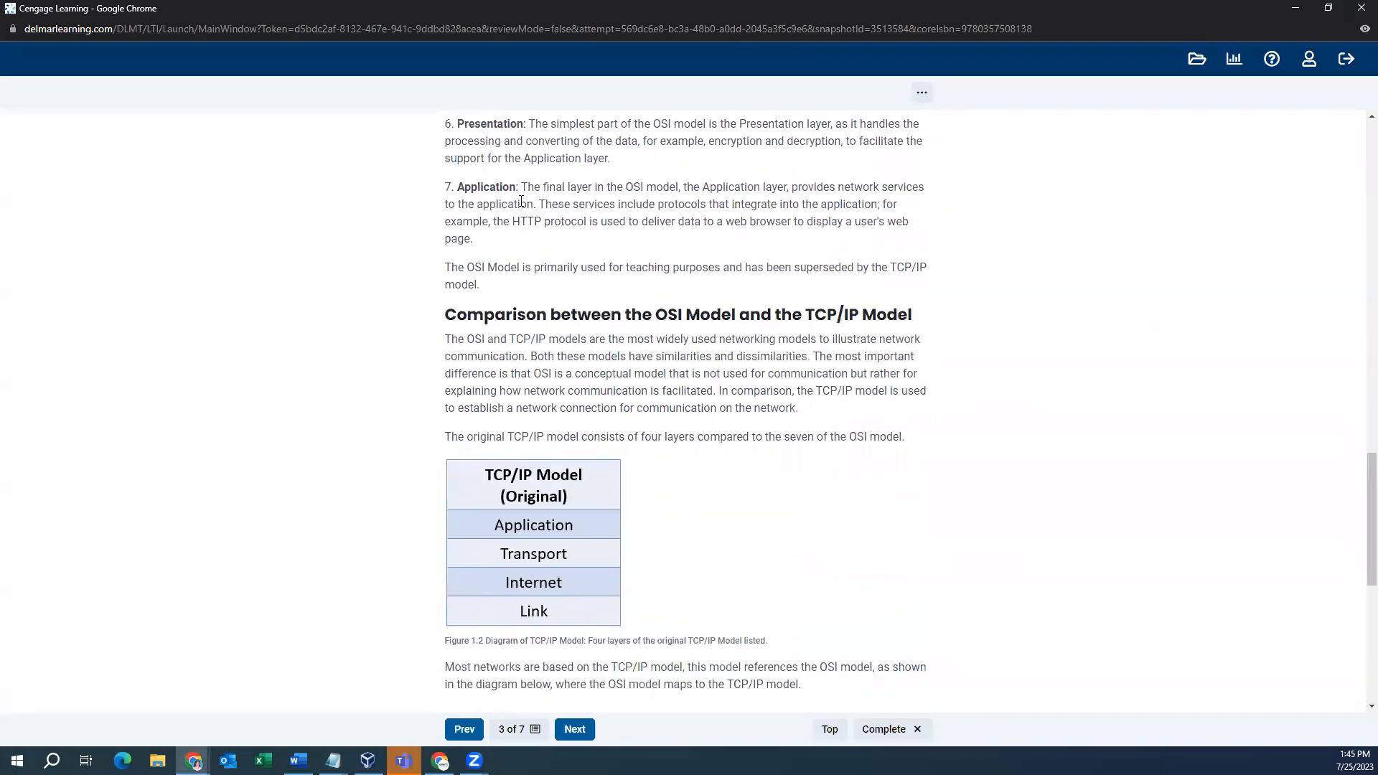
{"action": "scroll", "coordinate": [521, 201], "scroll_direction": "down", "scroll_amount": 2}
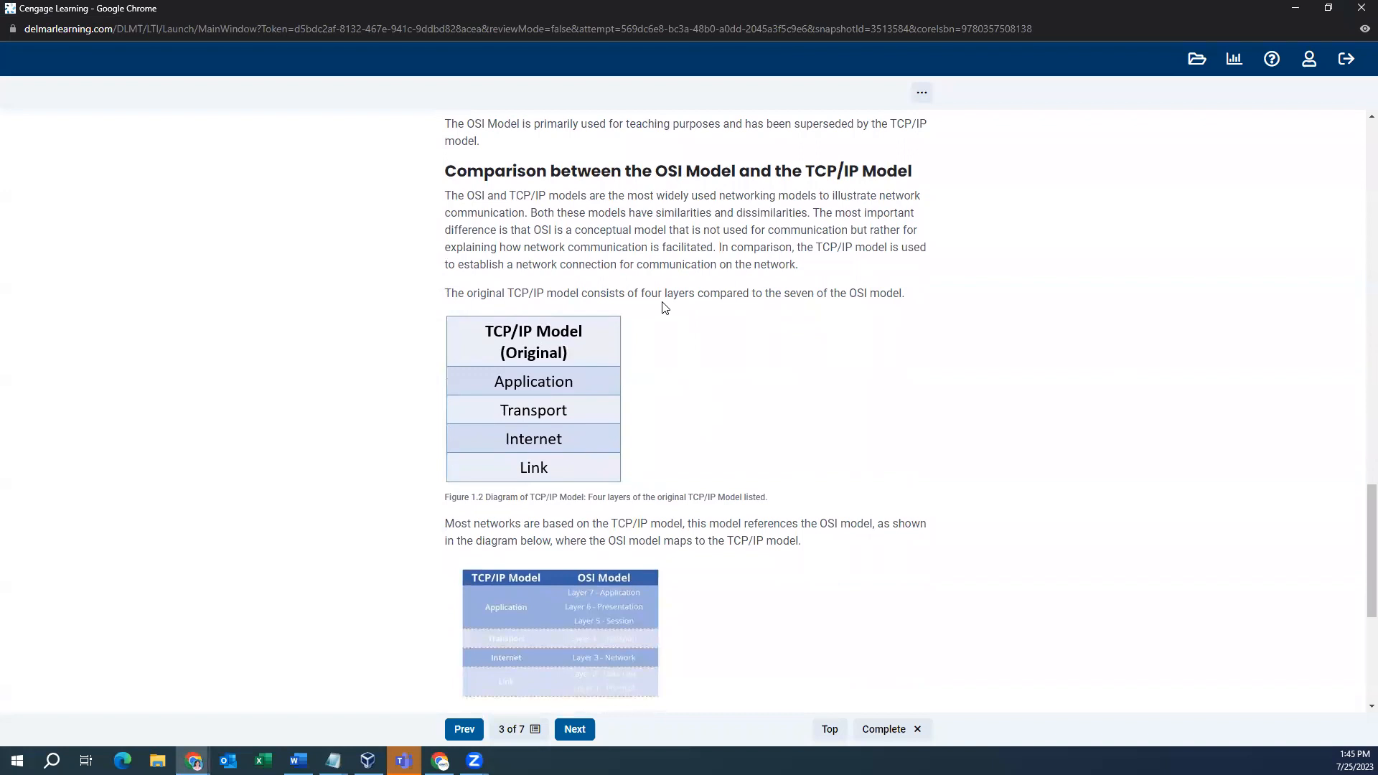
{"action": "scroll", "coordinate": [655, 292], "scroll_direction": "down", "scroll_amount": 2}
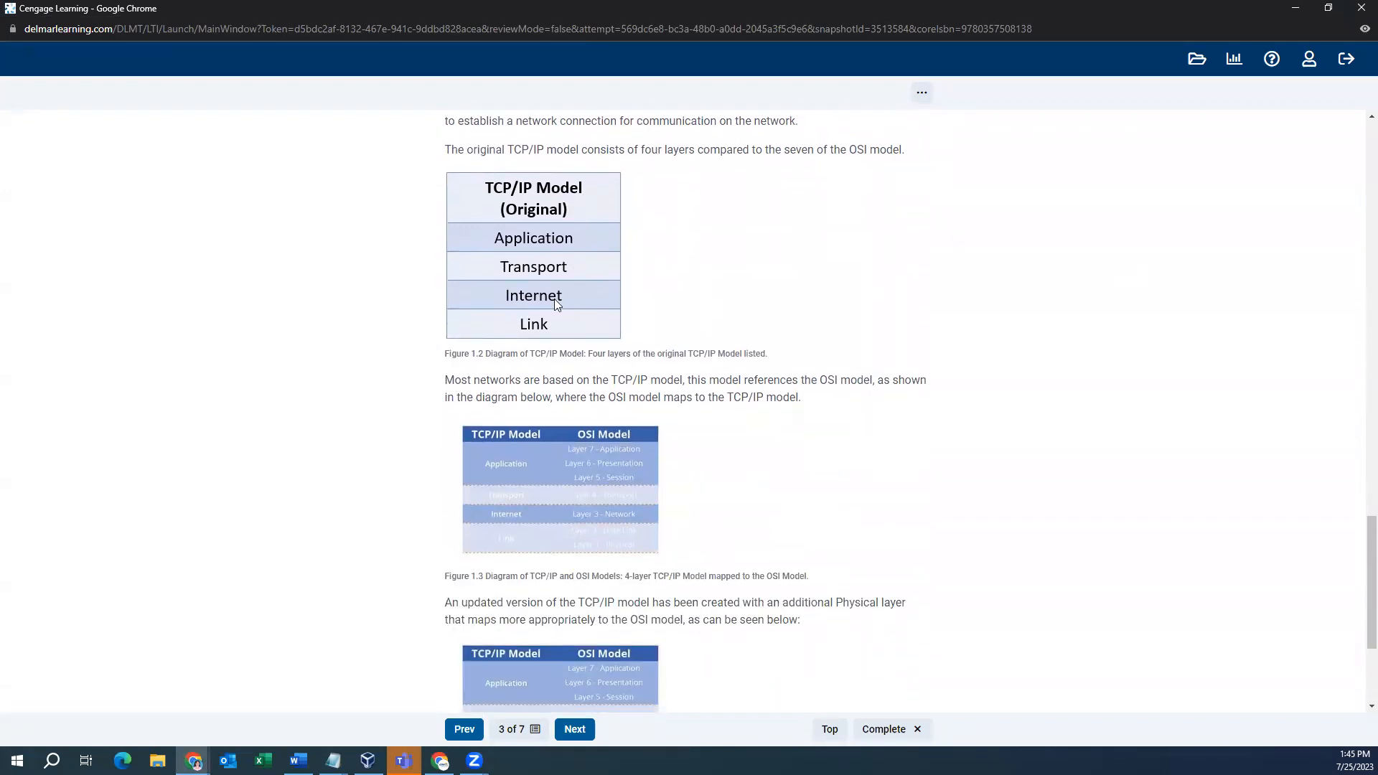
{"action": "scroll", "coordinate": [577, 344], "scroll_direction": "down", "scroll_amount": 2}
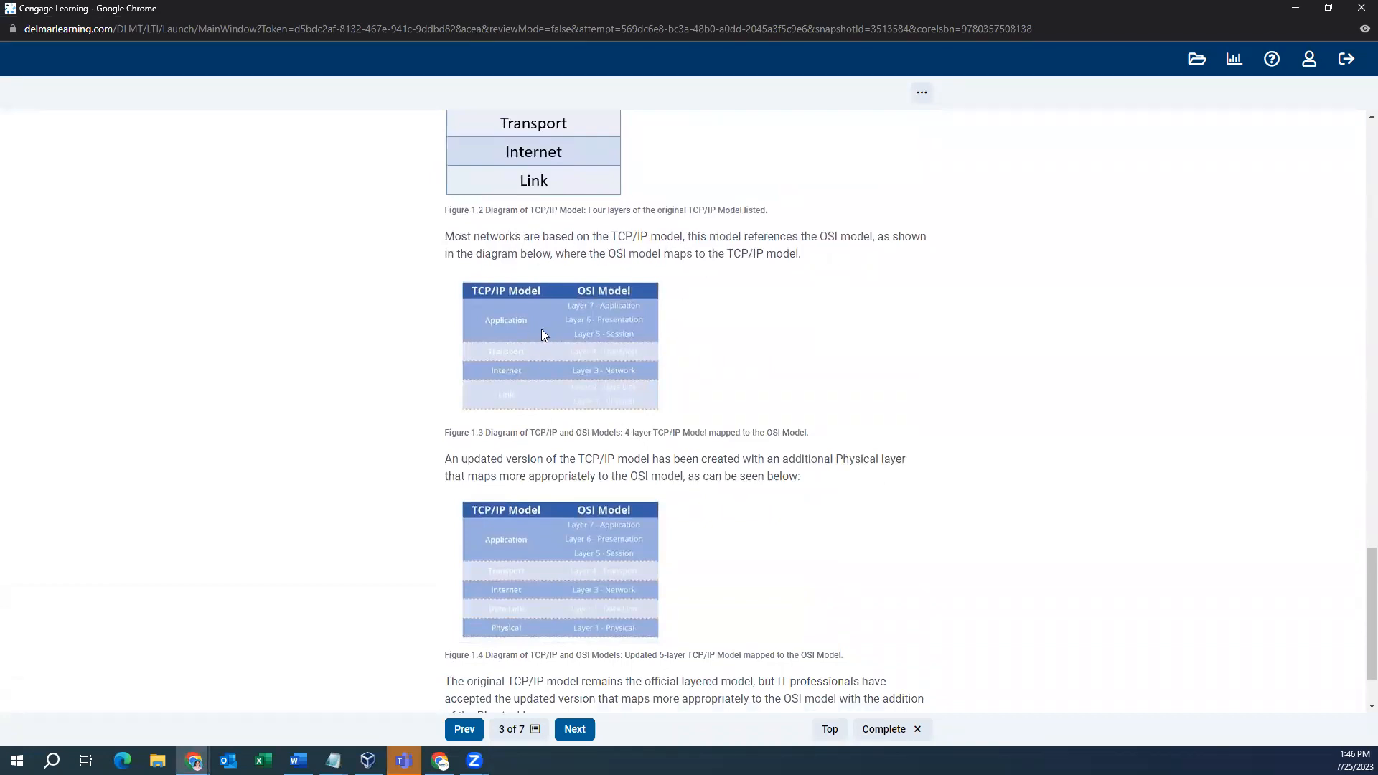
{"action": "scroll", "coordinate": [510, 277], "scroll_direction": "down", "scroll_amount": 2}
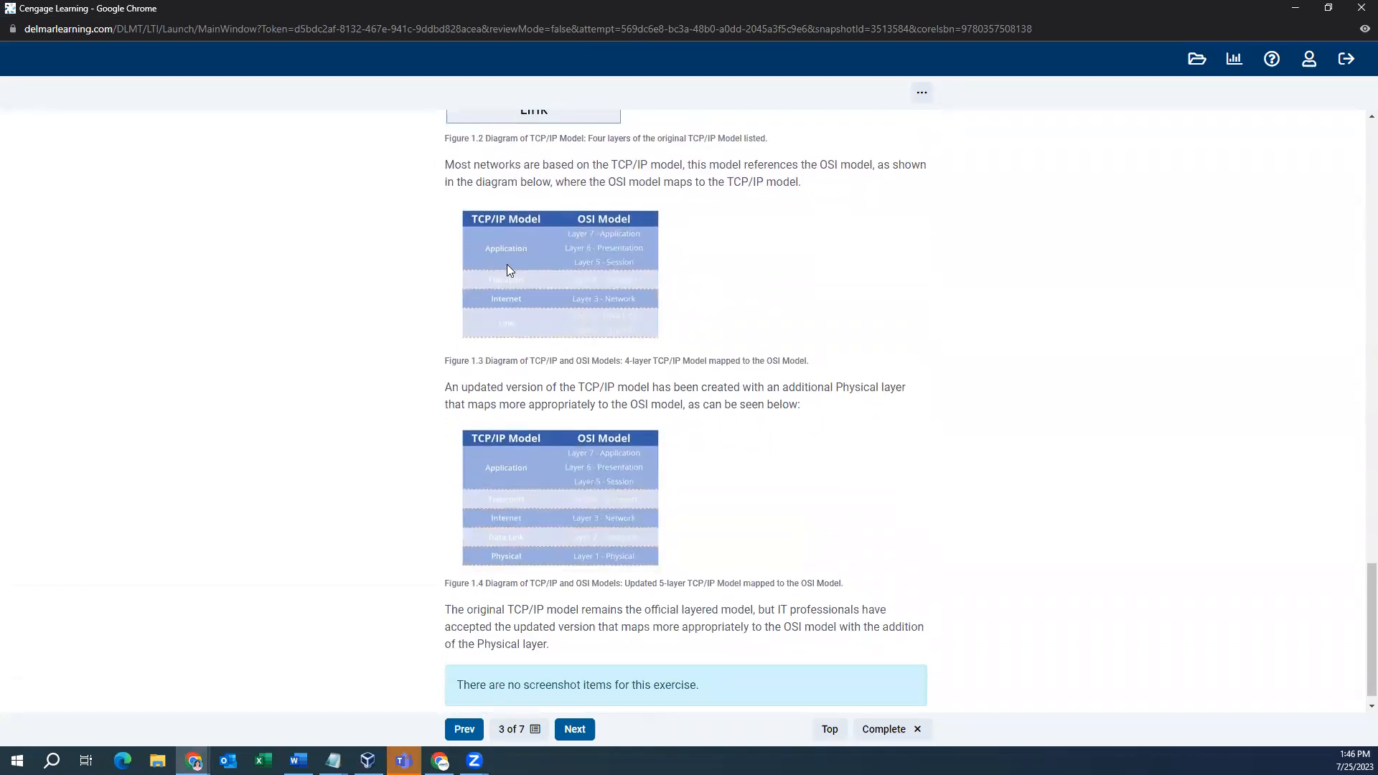
- Read through the Data Encapsulation exercise to its end, then advance to the next page
{"action": "left_click", "coordinate": [574, 732]}
{"action": "scroll", "coordinate": [897, 406], "scroll_direction": "down", "scroll_amount": 15}
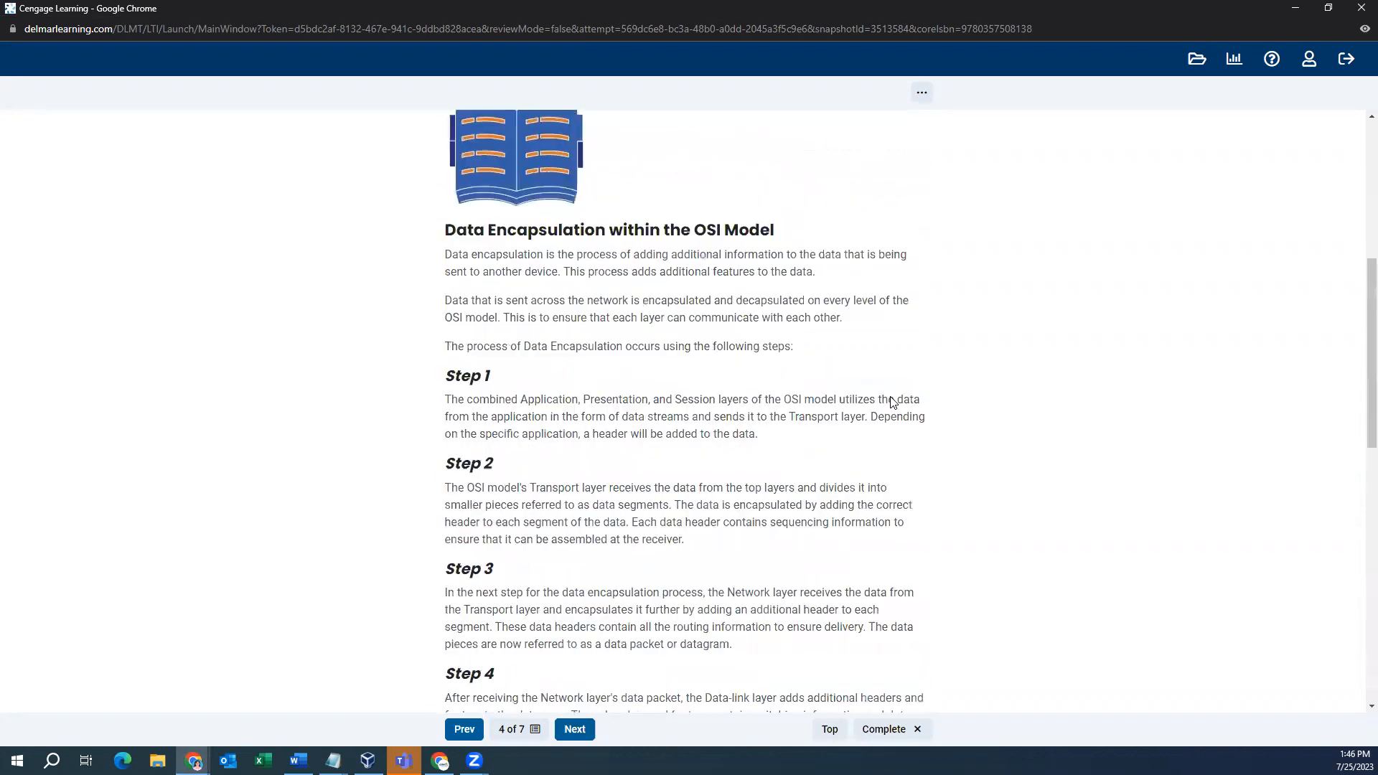
{"action": "scroll", "coordinate": [889, 400], "scroll_direction": "down", "scroll_amount": 4}
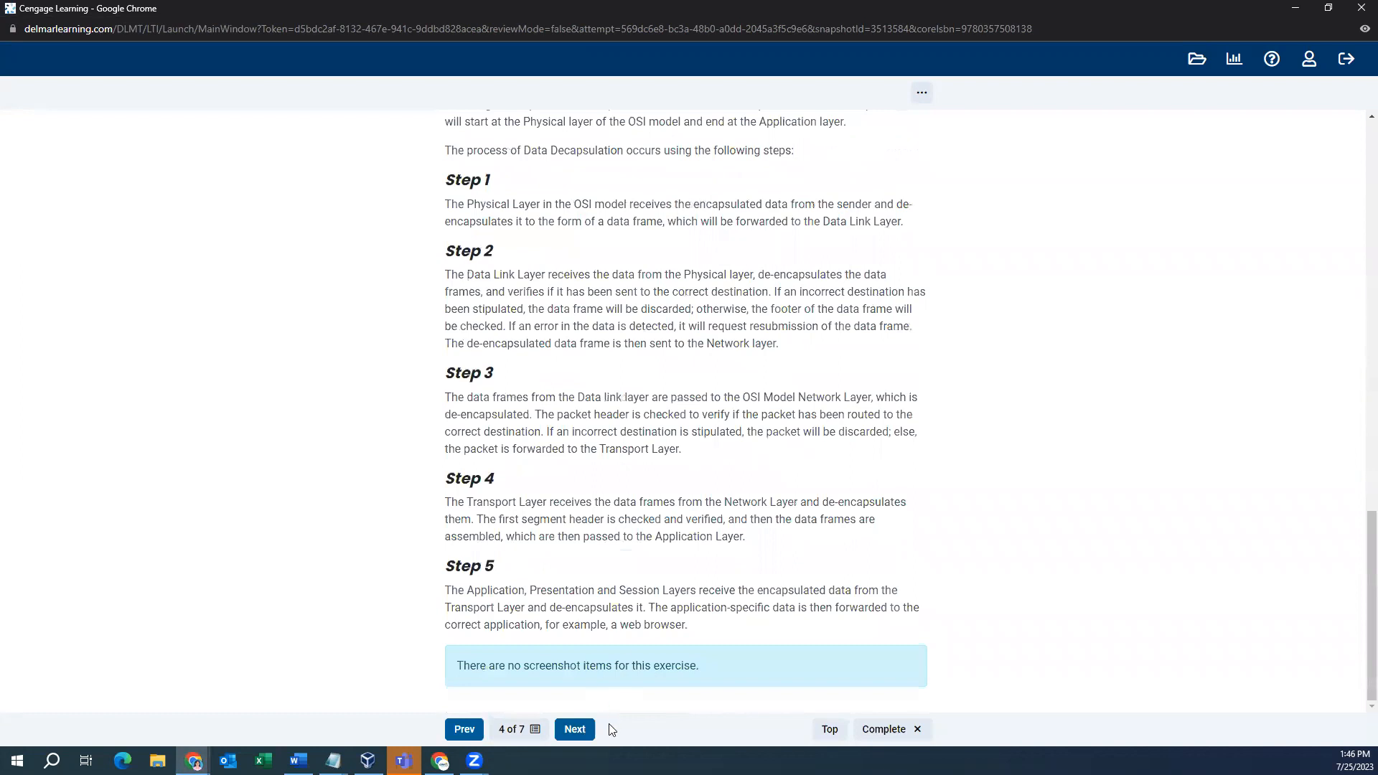
{"action": "left_click", "coordinate": [578, 730]}
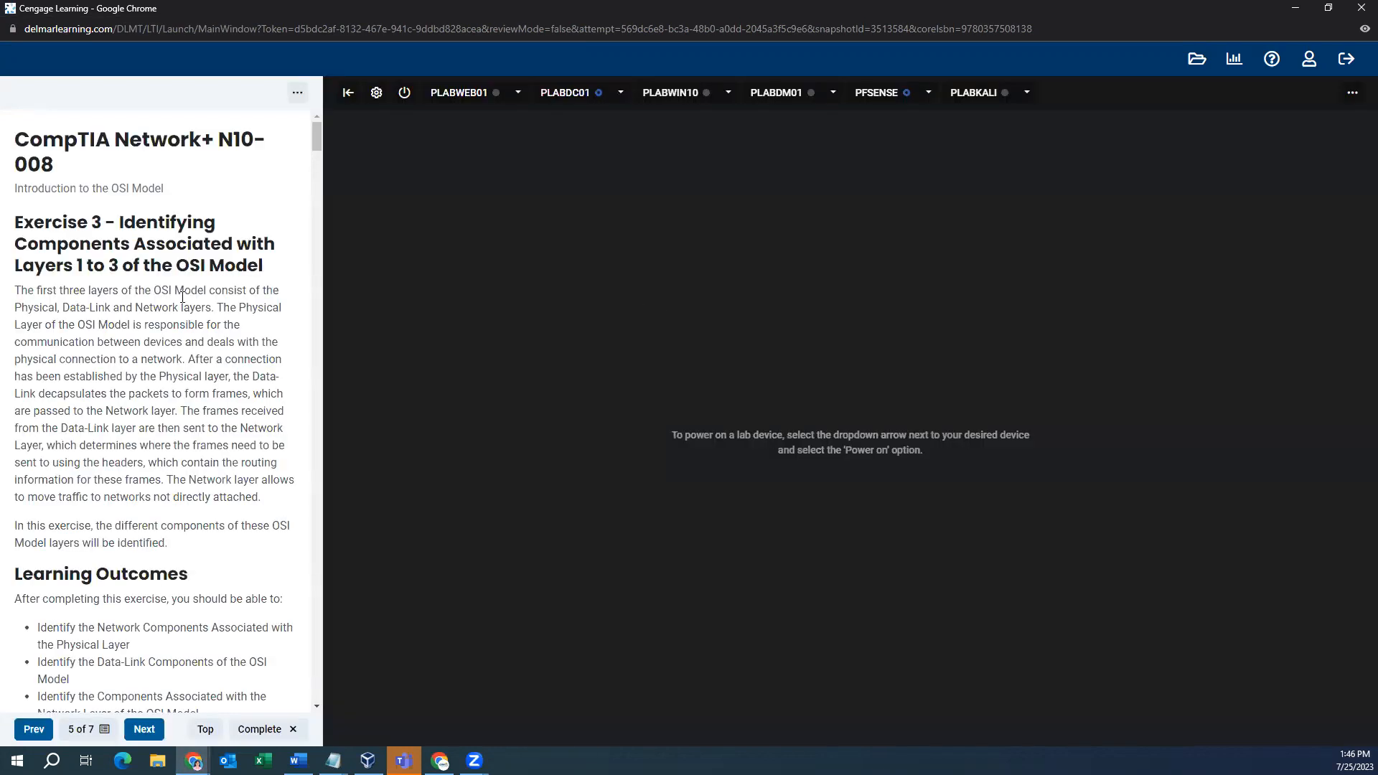
- Power on PLABWEB01 and PLABWIN10 from their device bar dropdowns
{"action": "scroll", "coordinate": [183, 291], "scroll_direction": "down", "scroll_amount": 9}
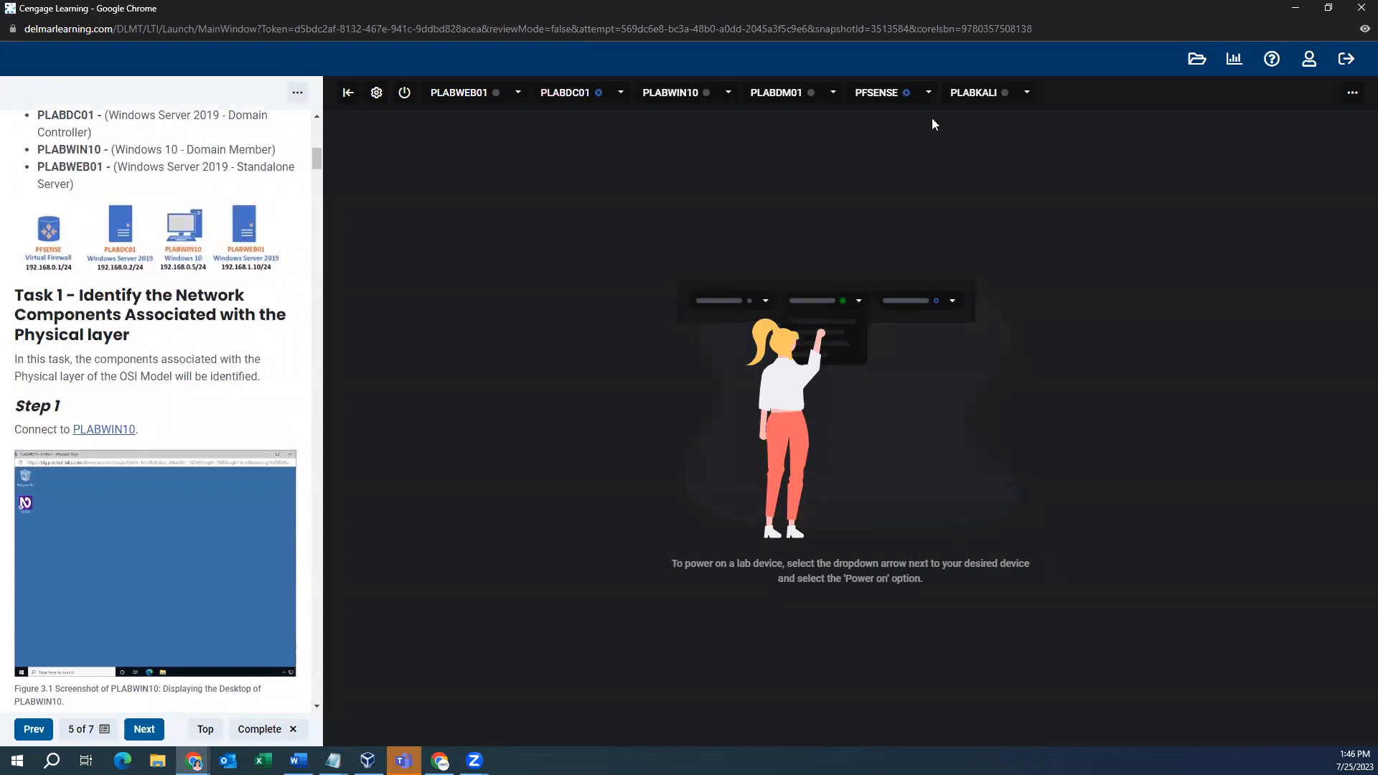
{"action": "left_click", "coordinate": [927, 94]}
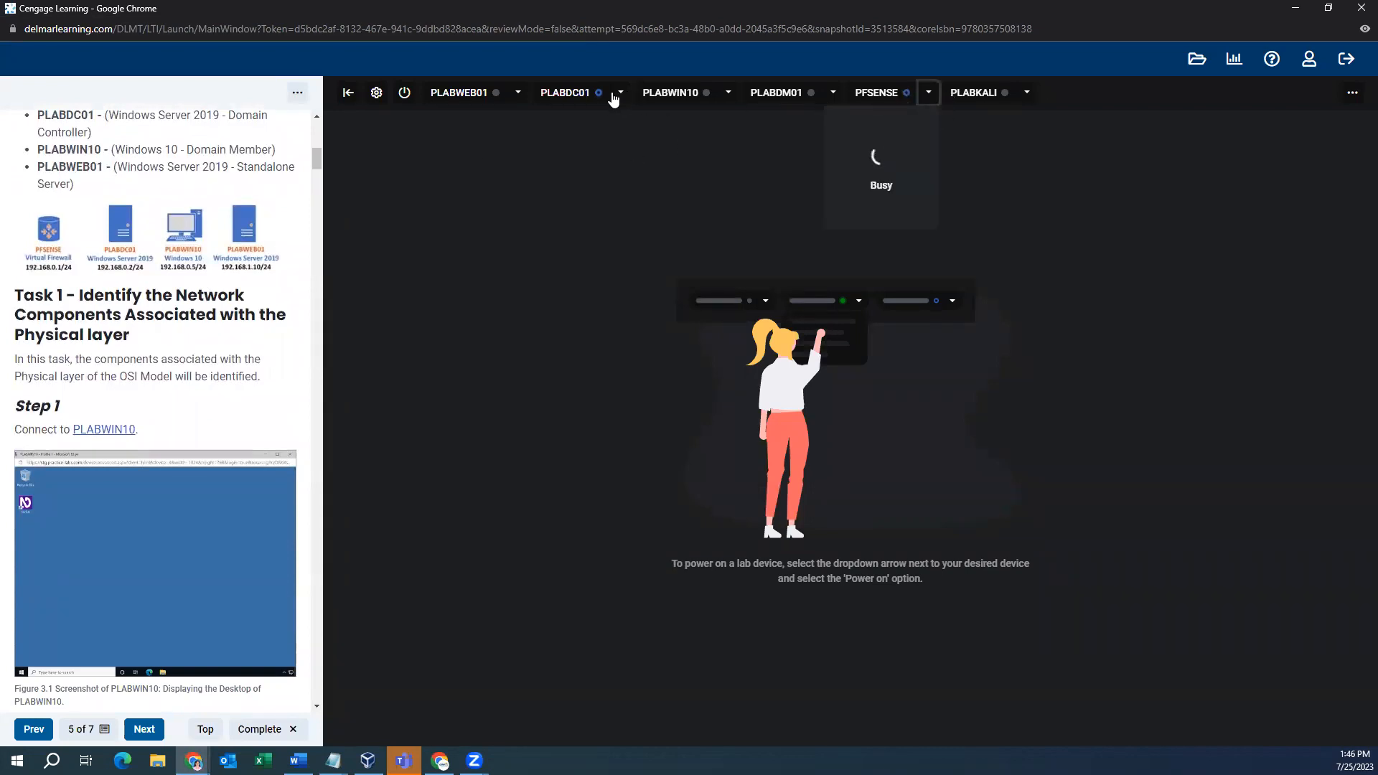
{"action": "left_click", "coordinate": [520, 100]}
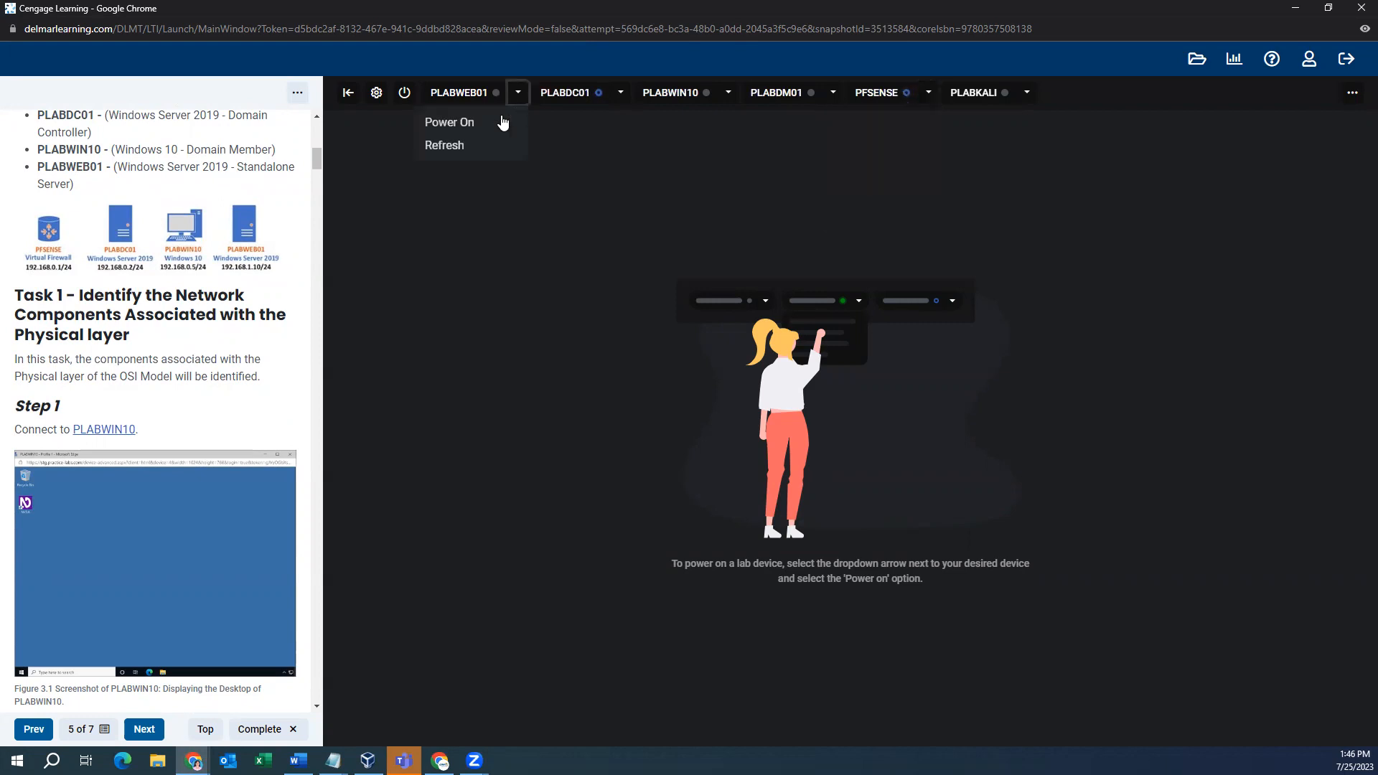
{"action": "left_click", "coordinate": [467, 121]}
{"action": "left_click", "coordinate": [621, 101]}
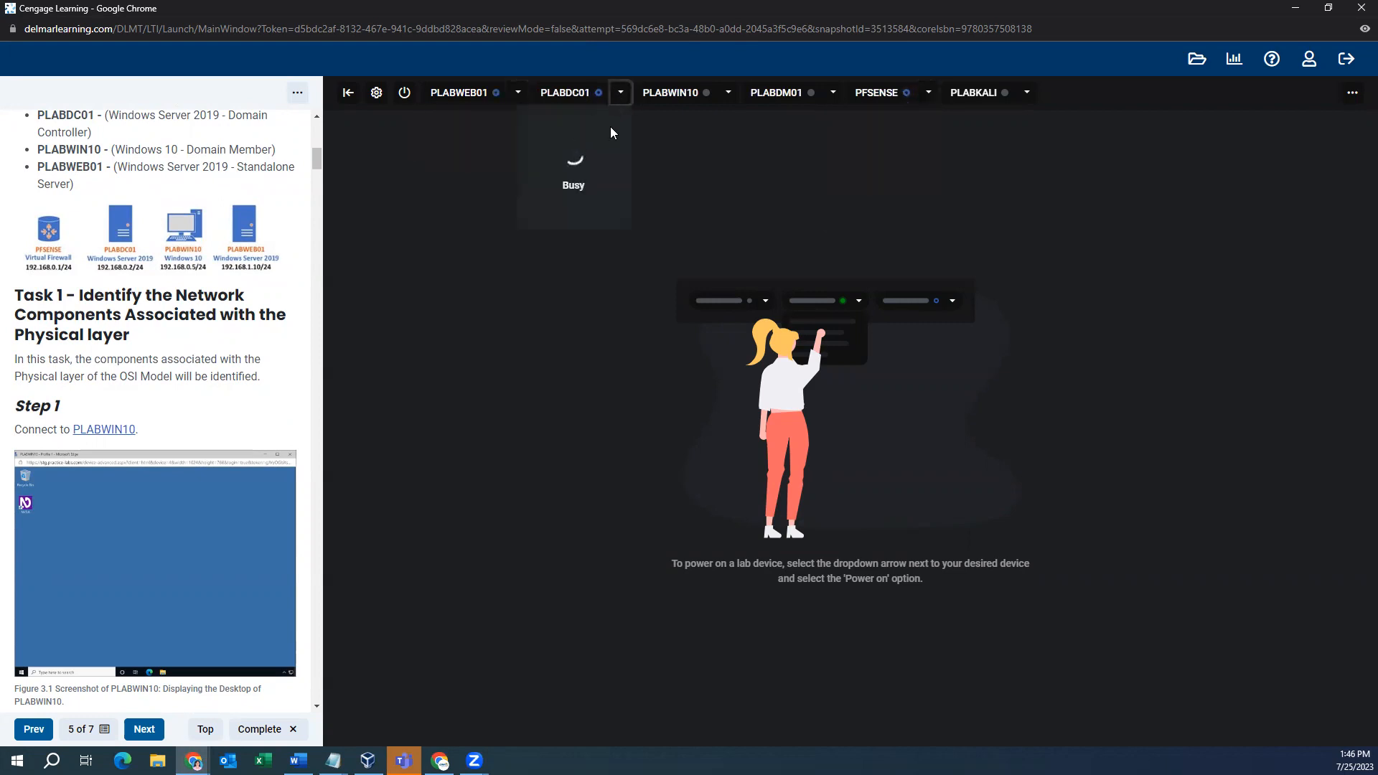
{"action": "left_click", "coordinate": [728, 94]}
{"action": "left_click", "coordinate": [693, 122]}
{"action": "scroll", "coordinate": [201, 356], "scroll_direction": "down", "scroll_amount": 2}
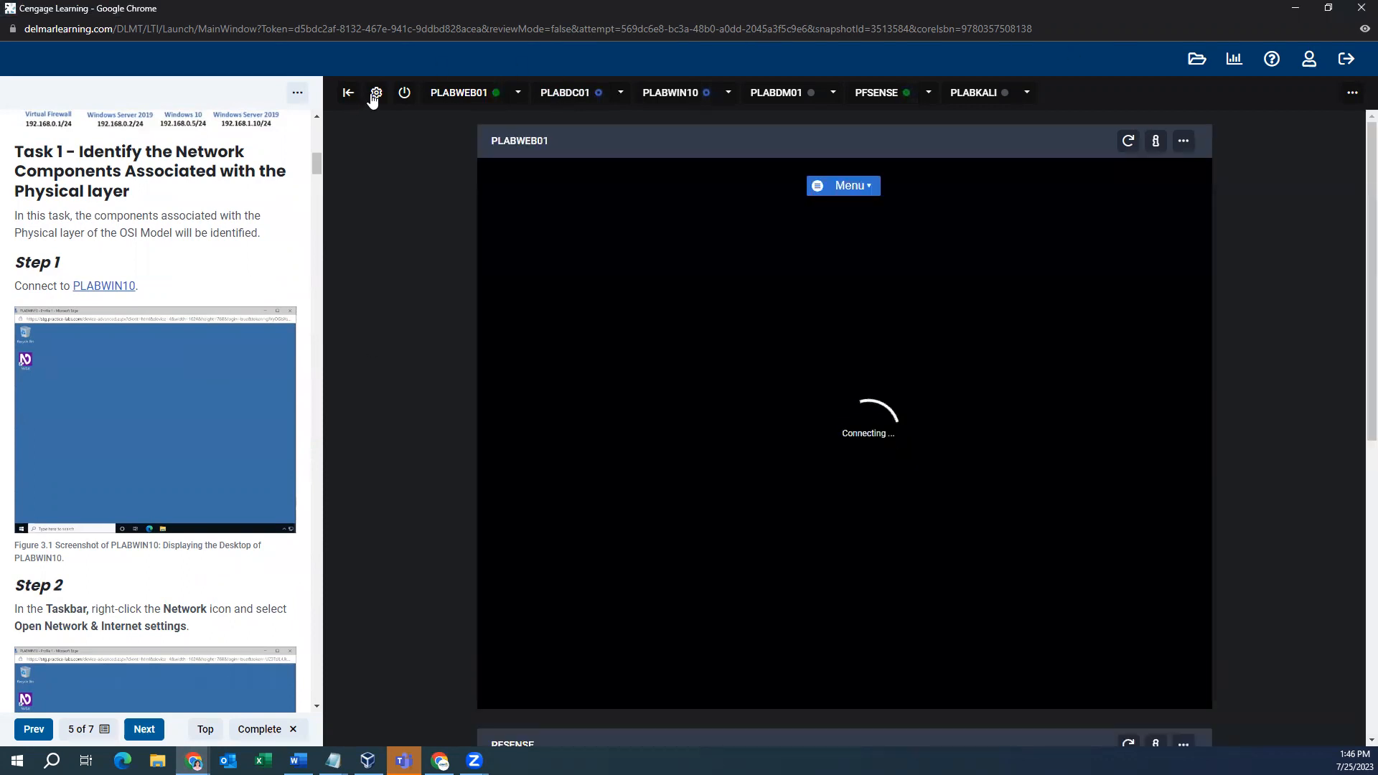
- Open and close the Device settings, dismiss the busy panel, and open PLABWIN10's console
{"action": "left_click", "coordinate": [376, 93]}
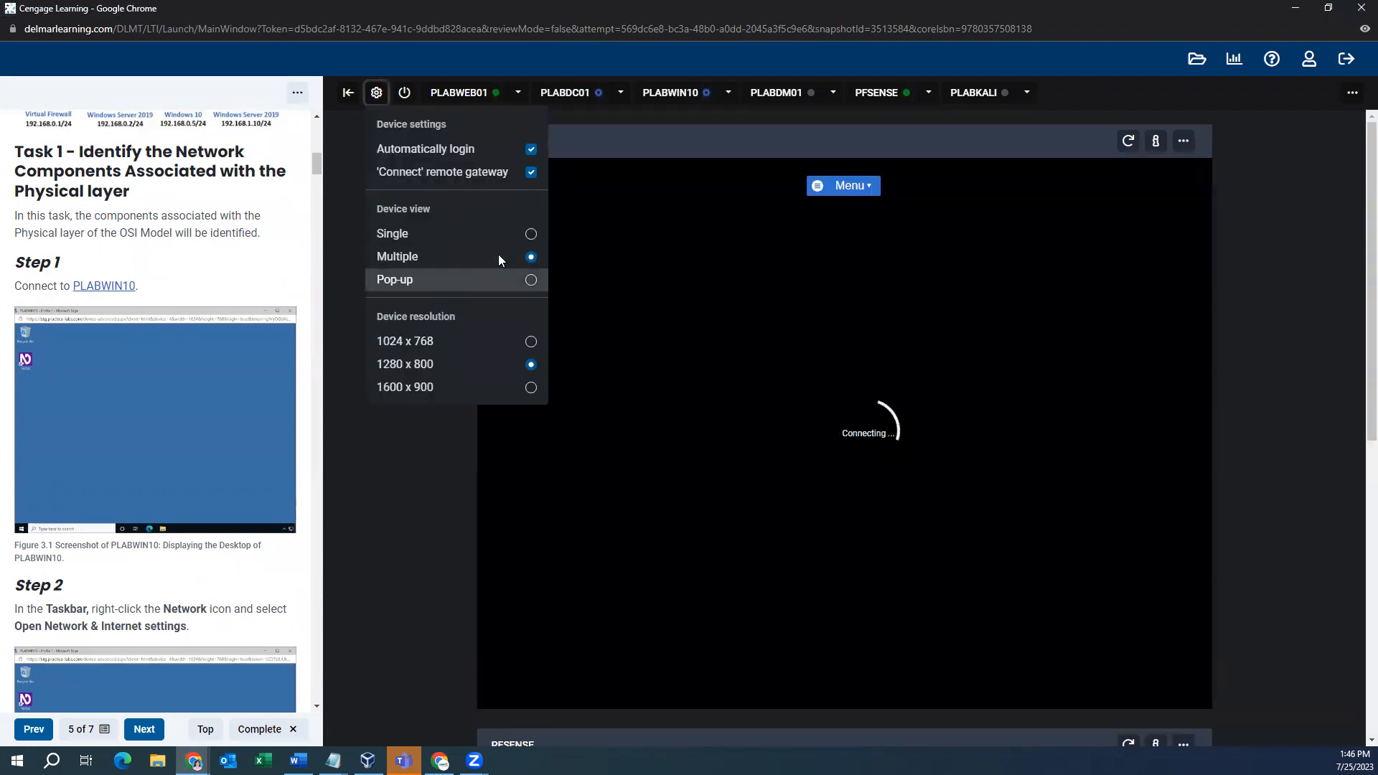
{"action": "left_click", "coordinate": [1140, 201]}
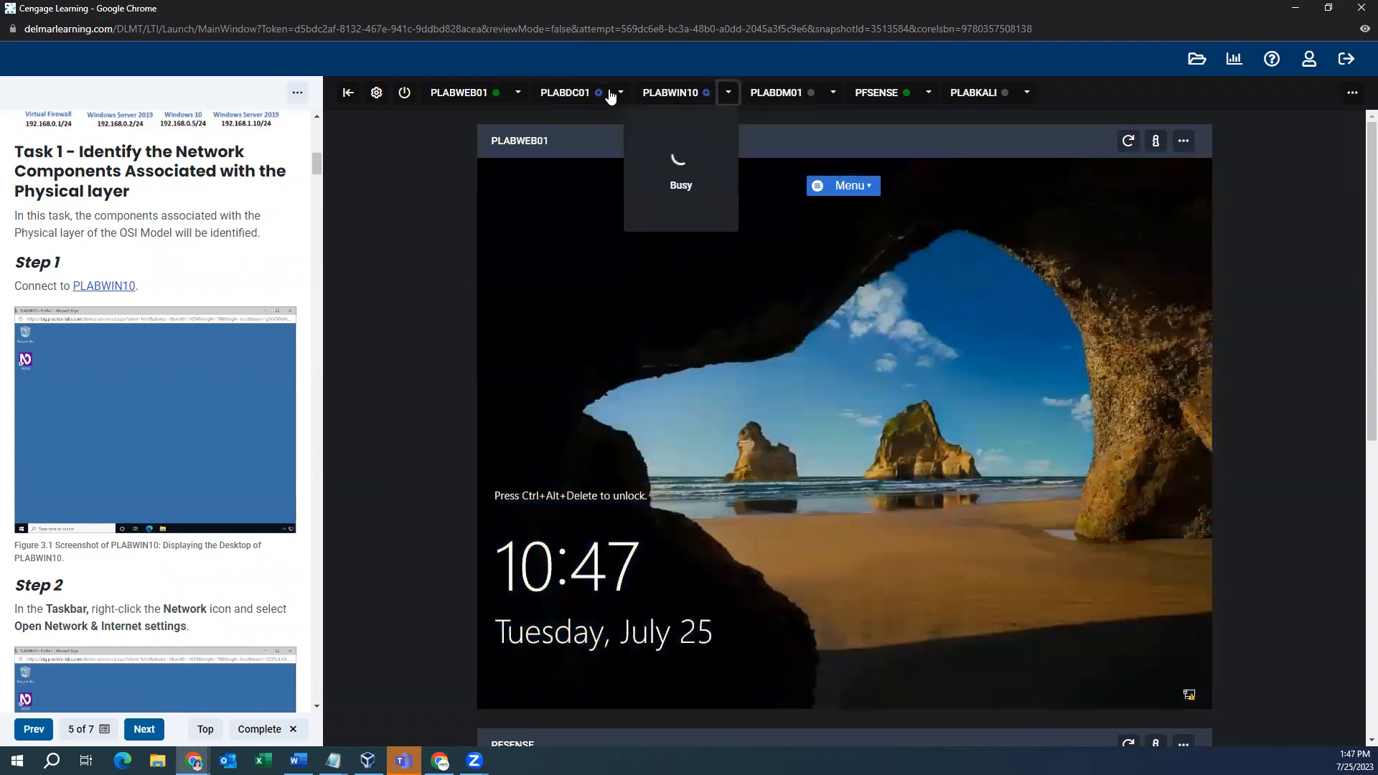
{"action": "left_click", "coordinate": [674, 95]}
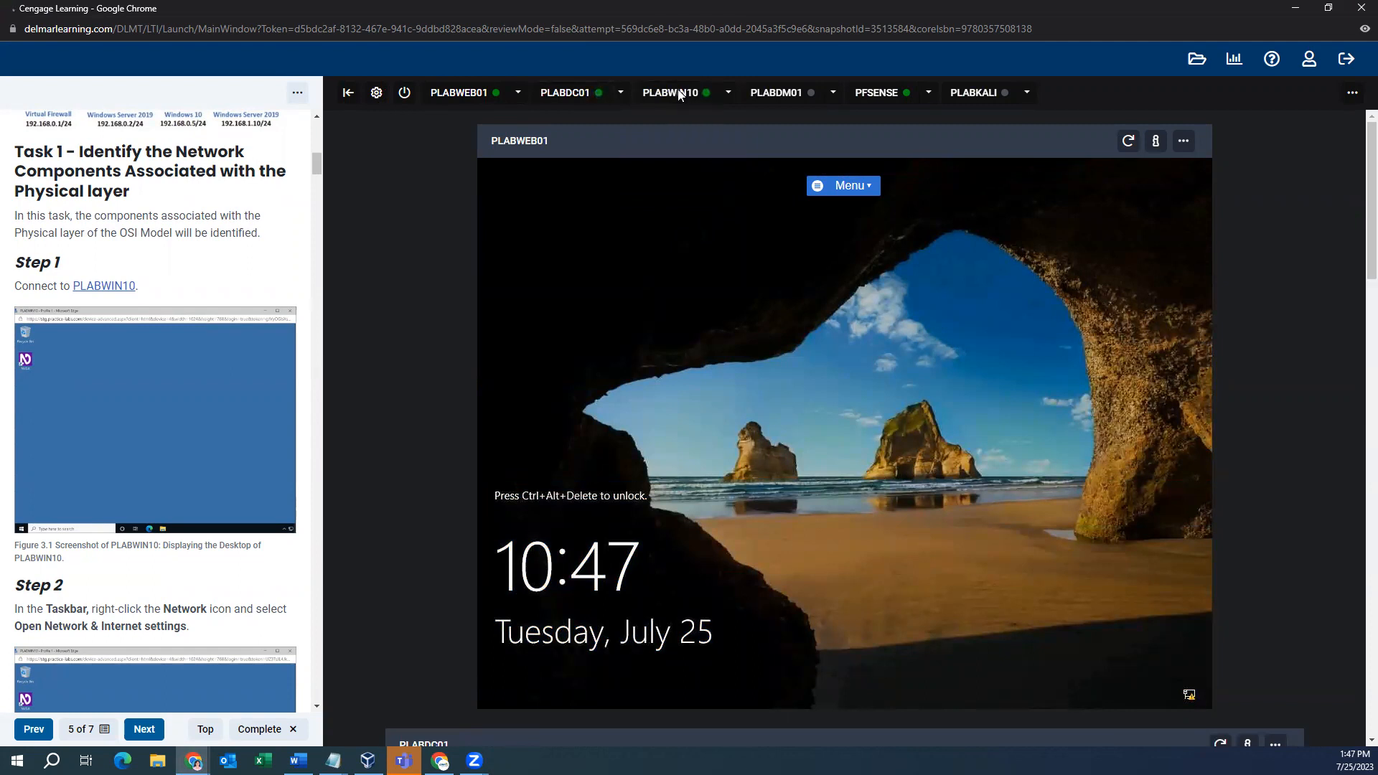
{"action": "scroll", "coordinate": [223, 363], "scroll_direction": "down", "scroll_amount": 4}
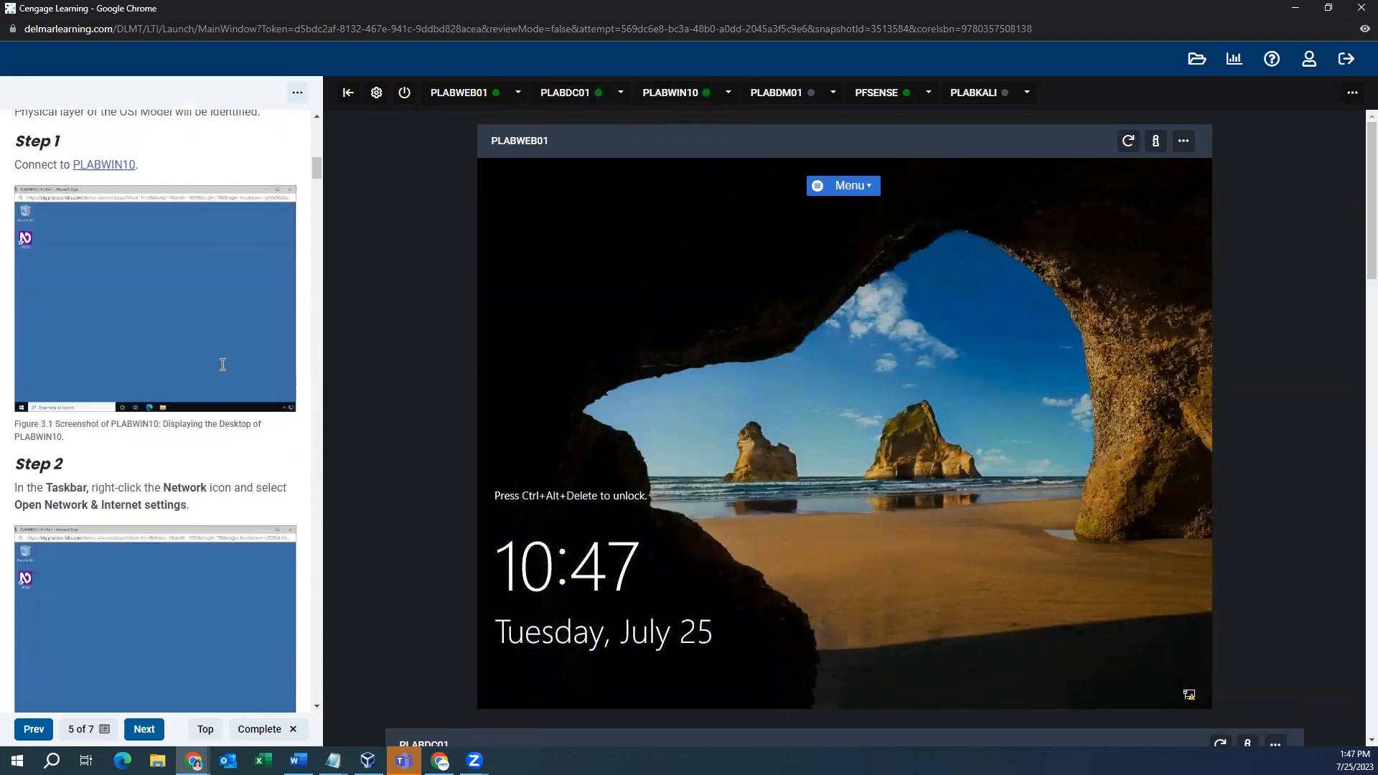
{"action": "scroll", "coordinate": [213, 343], "scroll_direction": "down", "scroll_amount": 6}
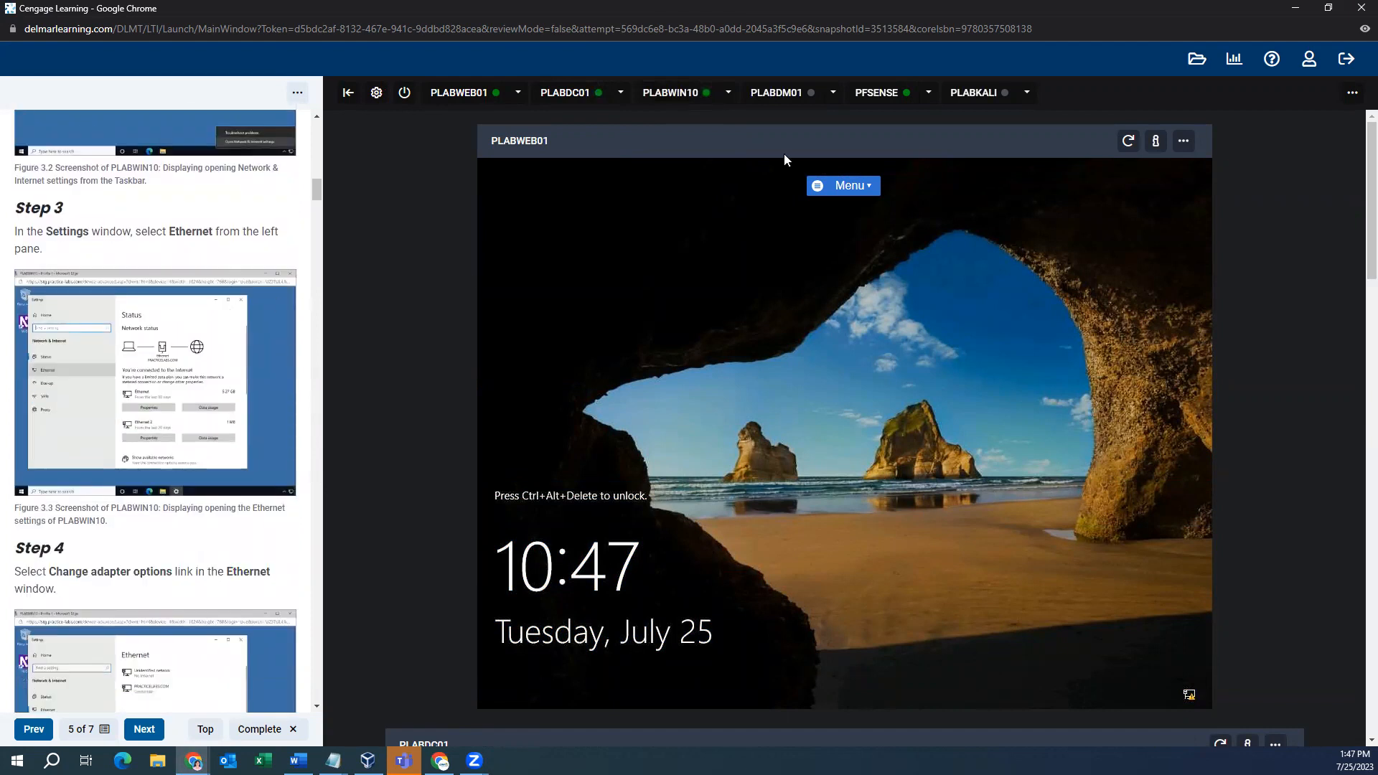
{"action": "left_click", "coordinate": [701, 97]}
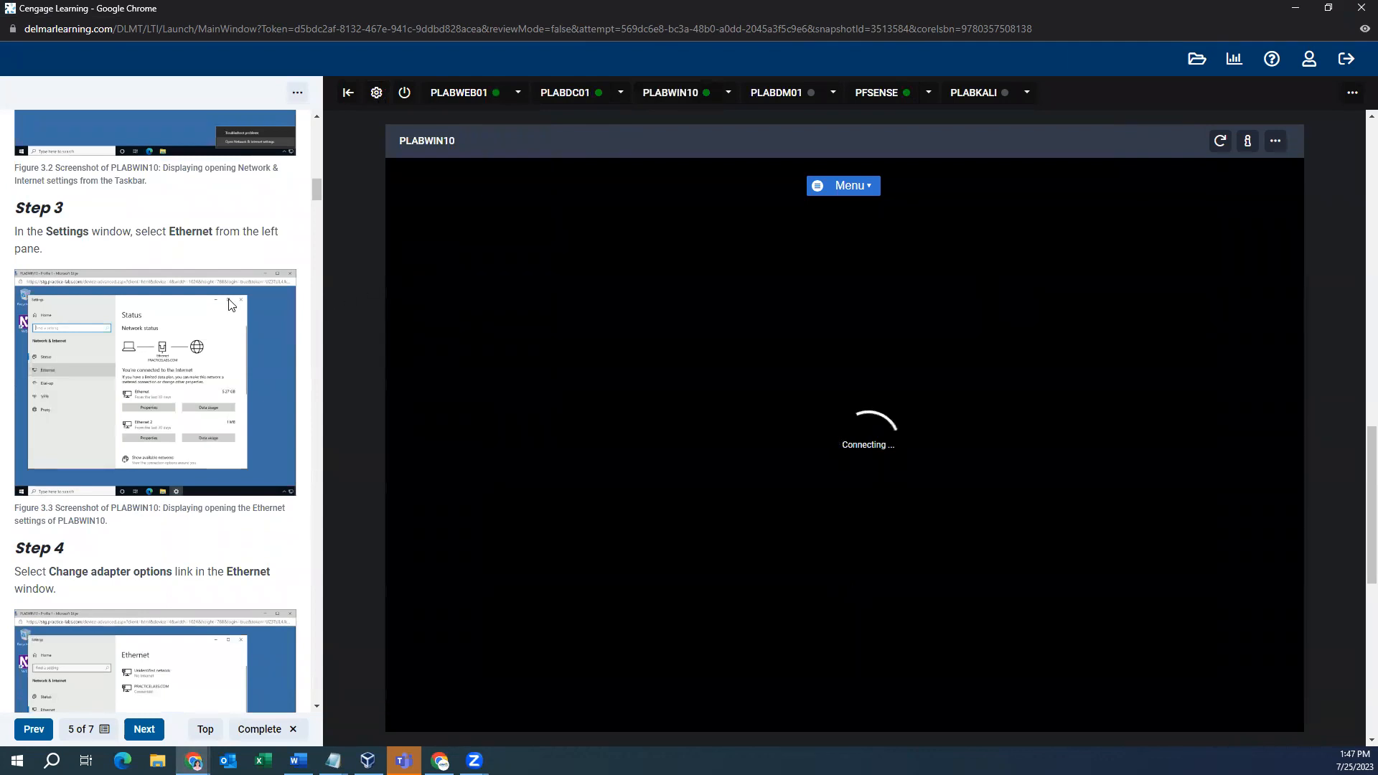
- List PLABWIN10's power options (Power Off, Refresh, Reboot, Reset, Suspend) while it connects
{"action": "scroll", "coordinate": [253, 301], "scroll_direction": "up", "scroll_amount": 4}
{"action": "scroll", "coordinate": [258, 305], "scroll_direction": "down", "scroll_amount": 4}
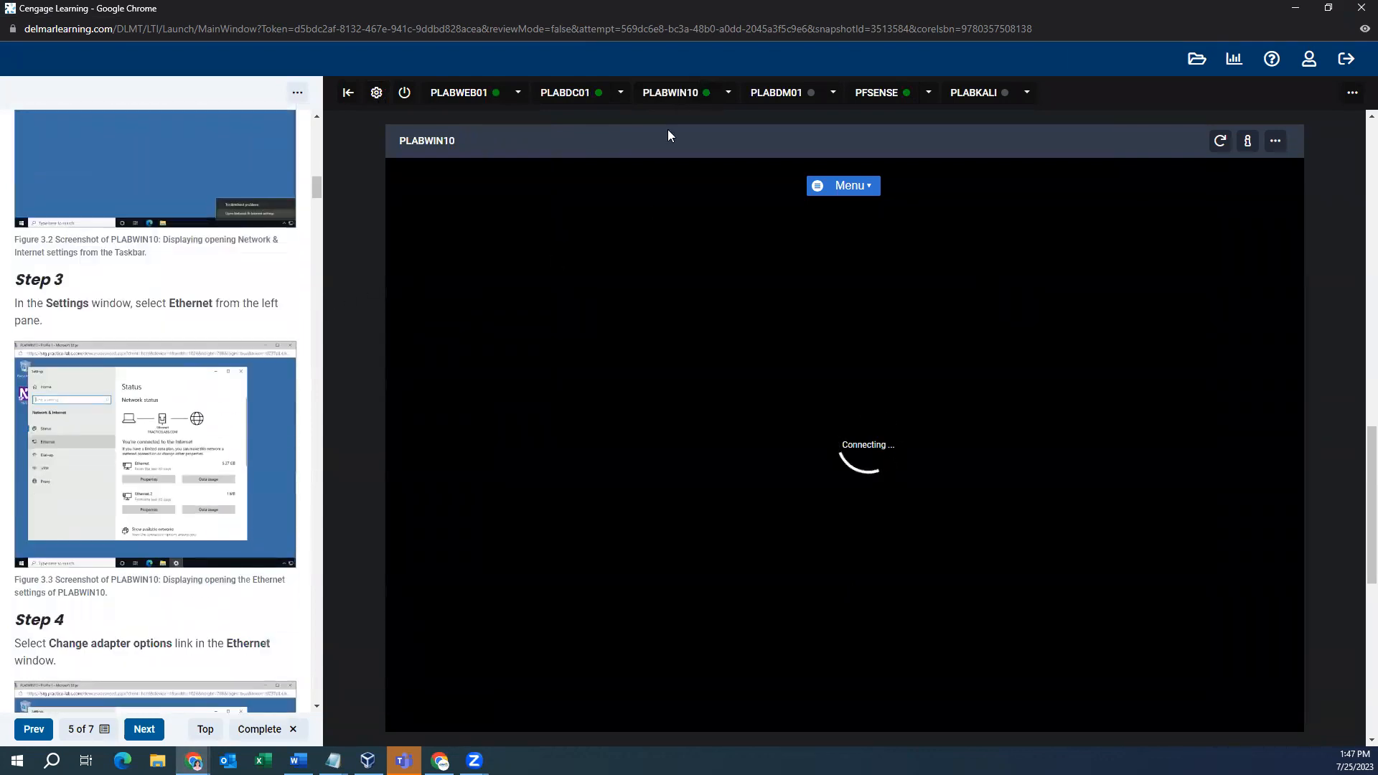
{"action": "scroll", "coordinate": [203, 301], "scroll_direction": "down", "scroll_amount": 2}
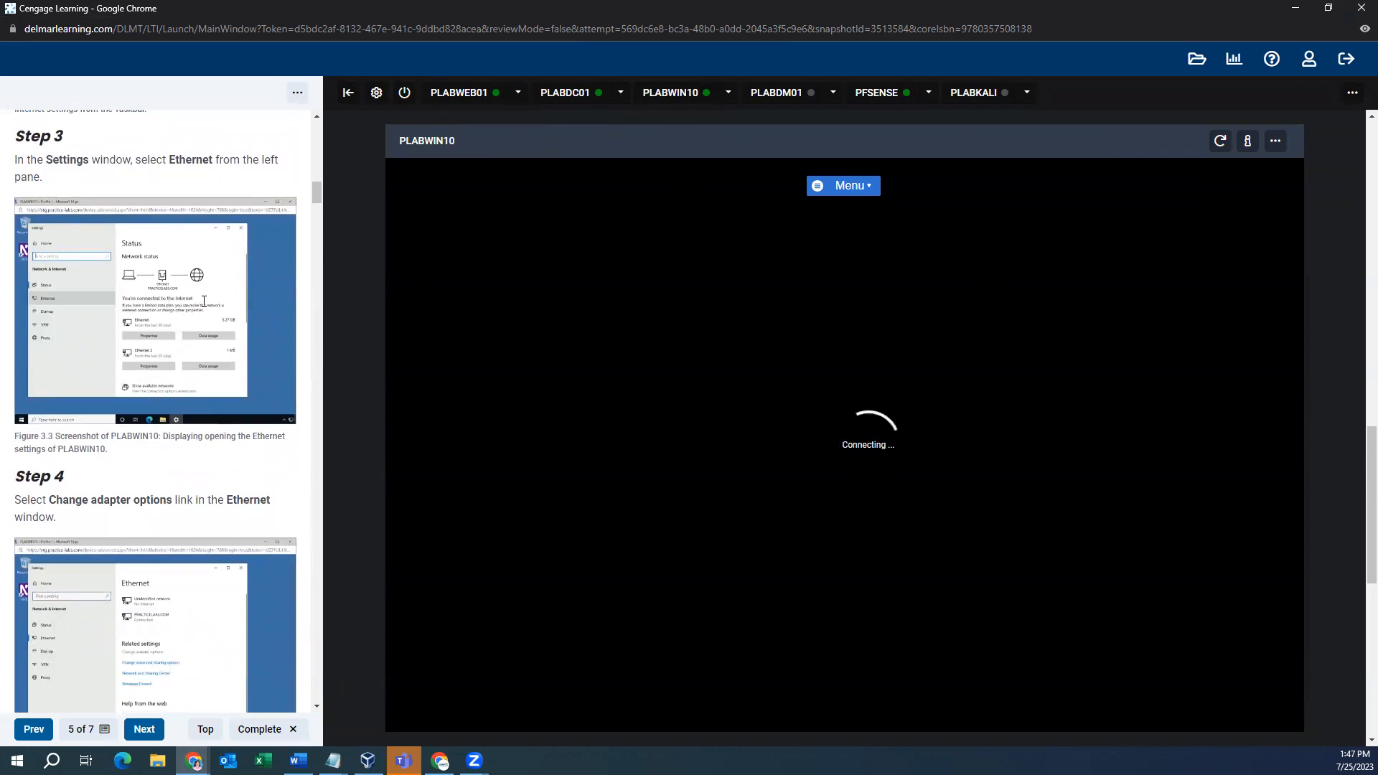
{"action": "scroll", "coordinate": [171, 376], "scroll_direction": "up", "scroll_amount": 7}
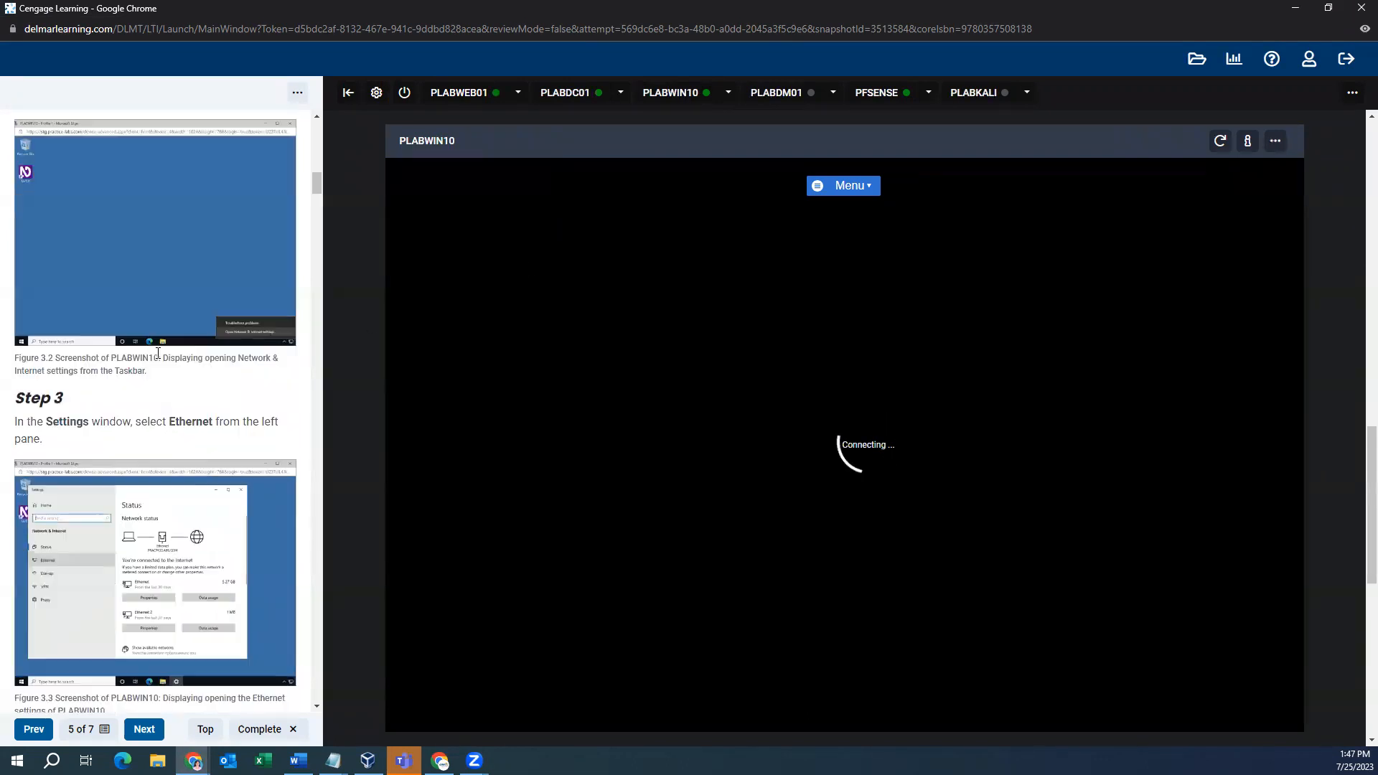
{"action": "scroll", "coordinate": [164, 350], "scroll_direction": "down", "scroll_amount": 1}
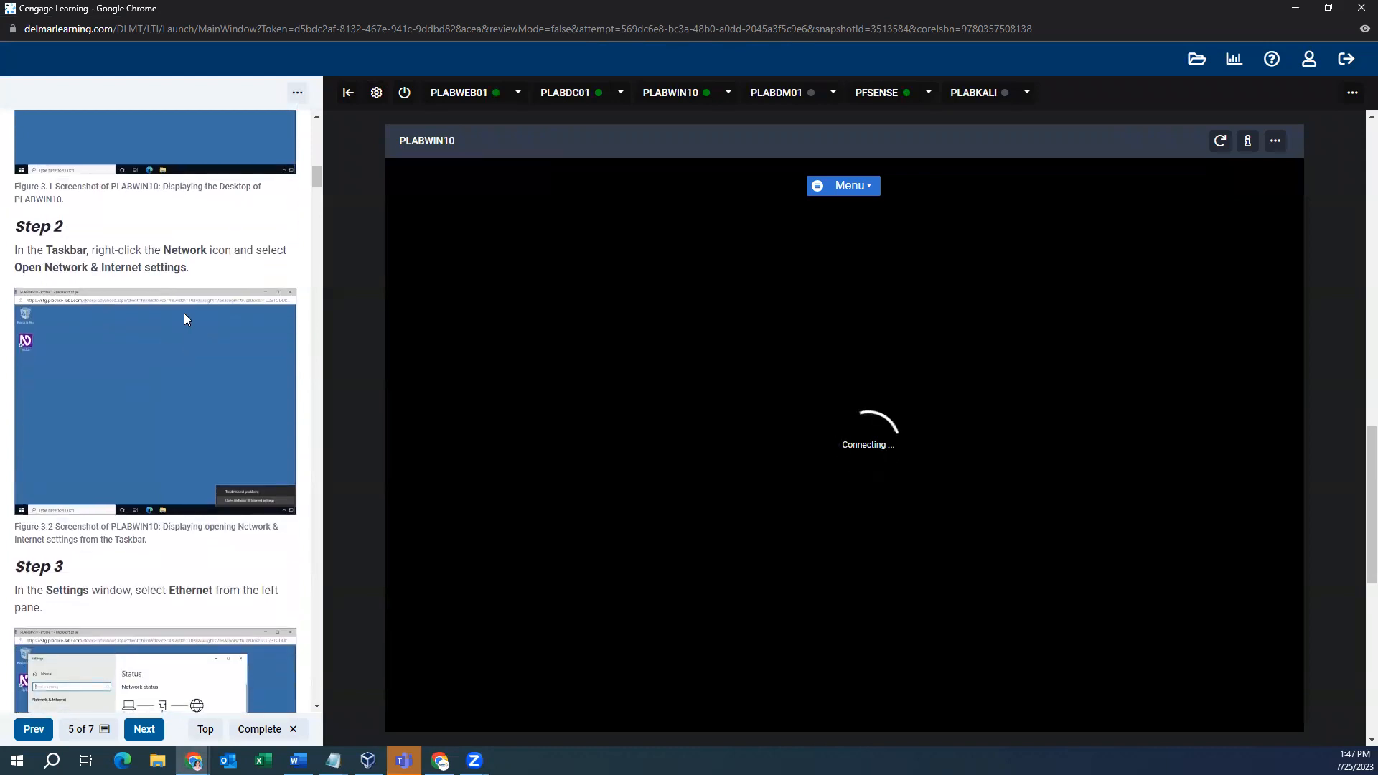
{"action": "scroll", "coordinate": [184, 316], "scroll_direction": "down", "scroll_amount": 5}
{"action": "scroll", "coordinate": [181, 318], "scroll_direction": "down", "scroll_amount": 4}
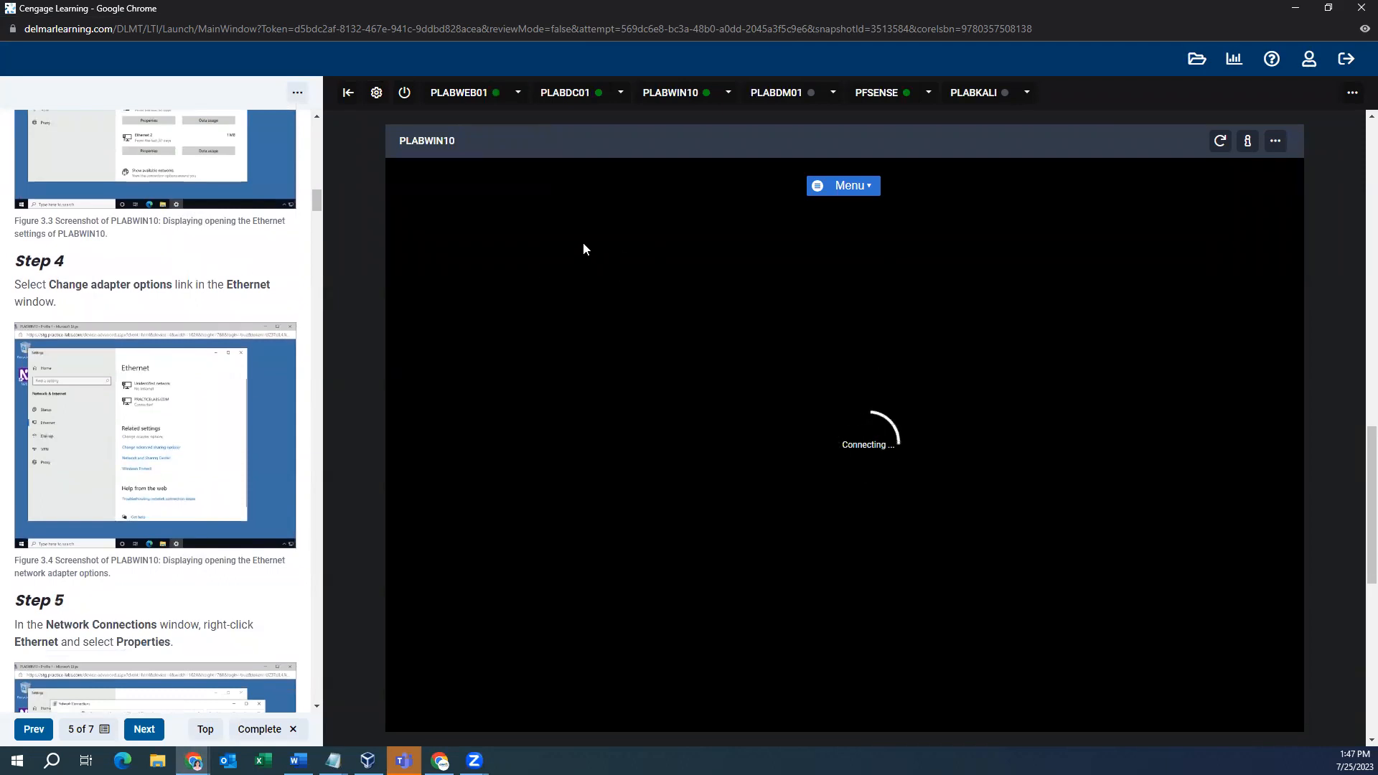
{"action": "scroll", "coordinate": [237, 276], "scroll_direction": "down", "scroll_amount": 6}
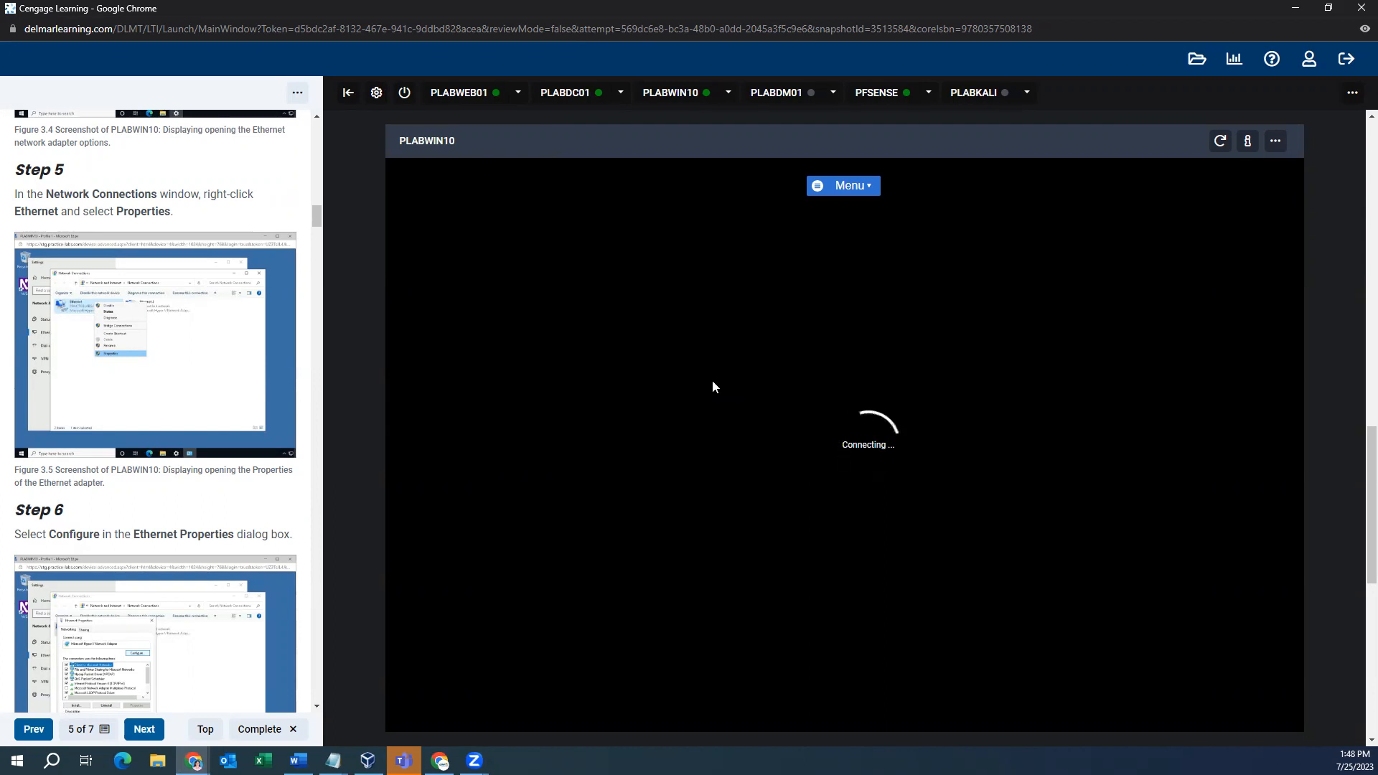
{"action": "left_click", "coordinate": [727, 92]}
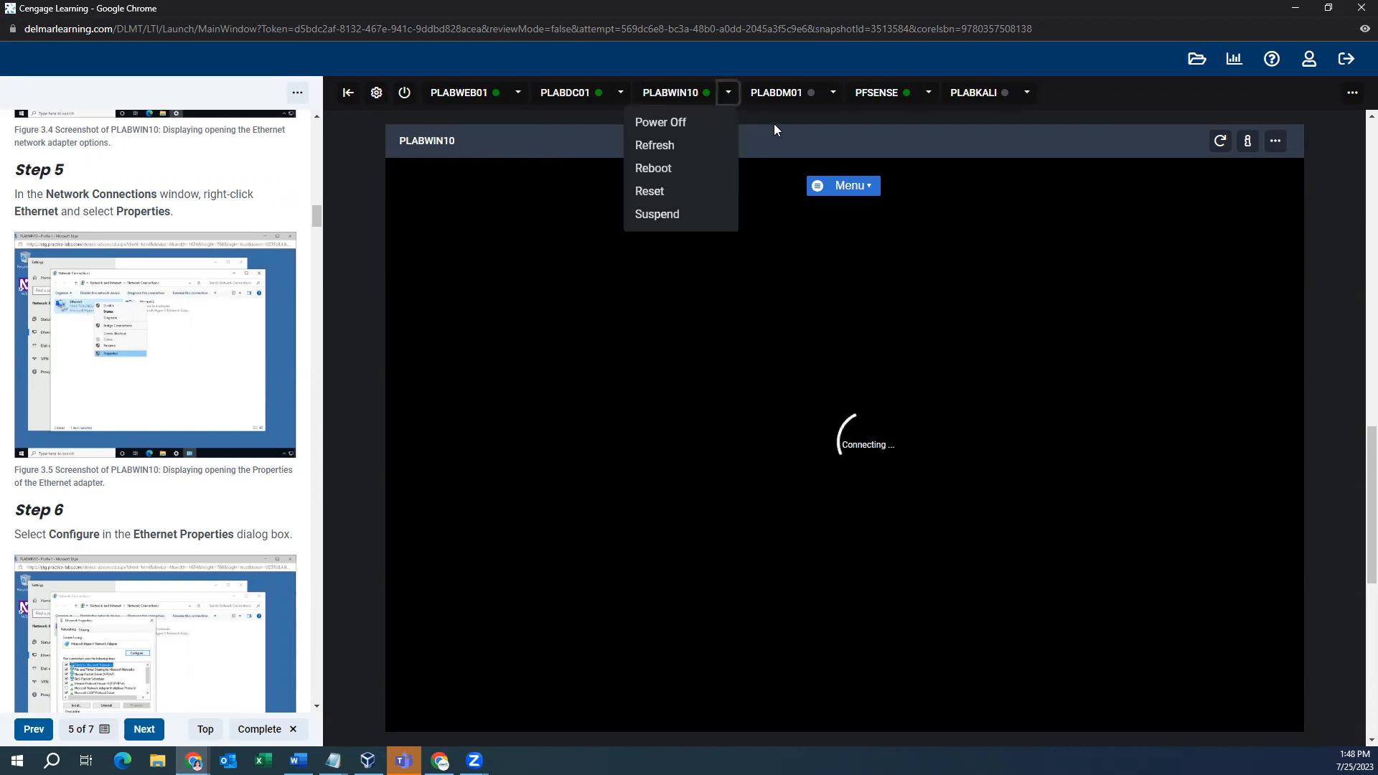
- Refresh the PLABWIN10 session until its Windows 10 desktop loads, then check its network status
{"action": "left_click", "coordinate": [916, 156]}
{"action": "left_click", "coordinate": [1224, 143]}
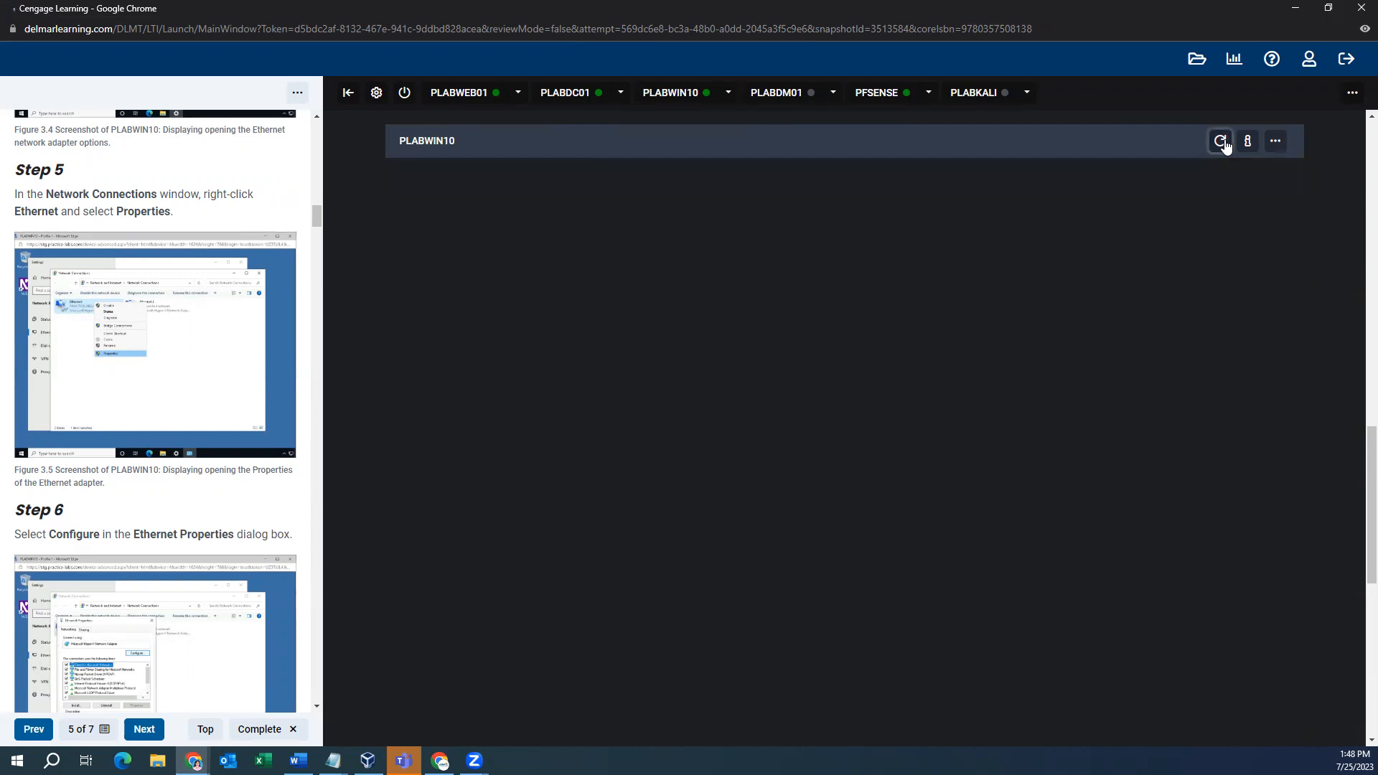
{"action": "left_click", "coordinate": [1222, 143]}
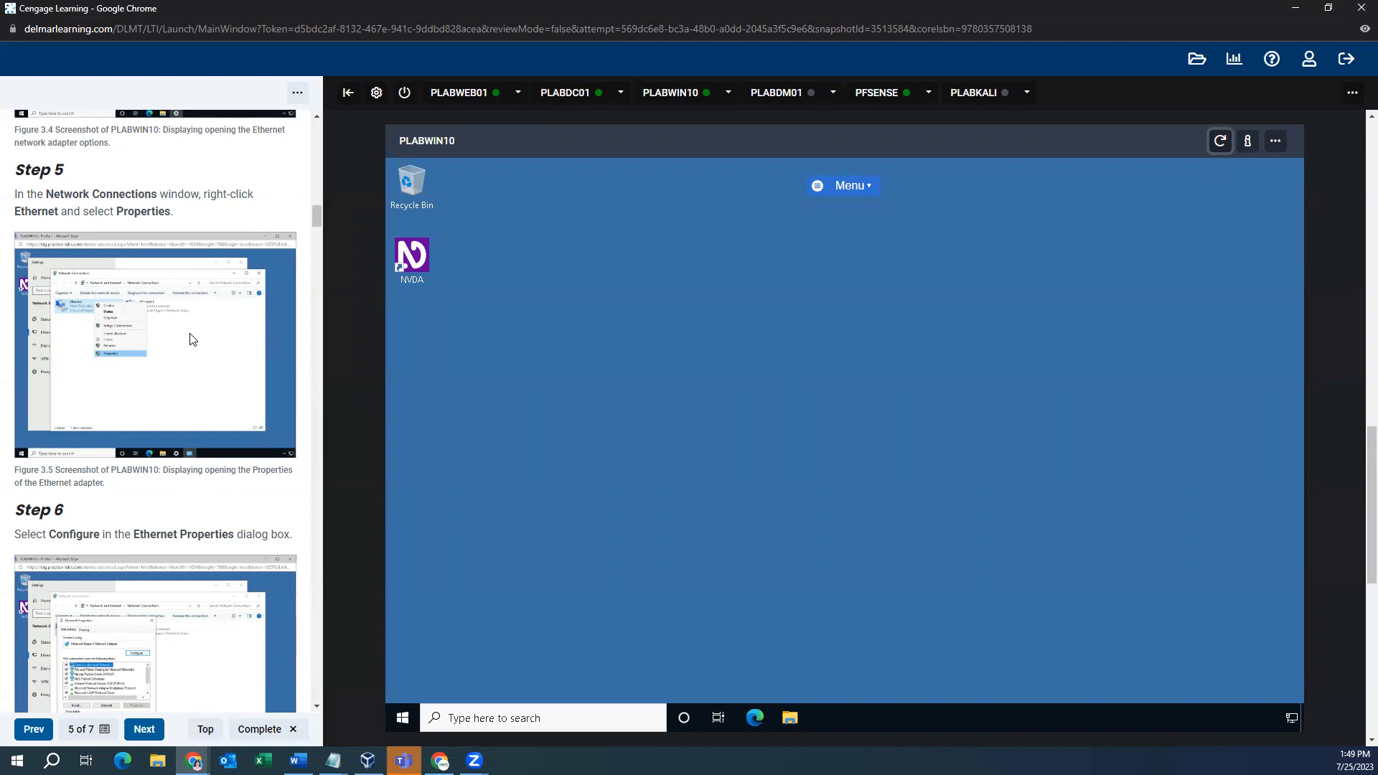
{"action": "scroll", "coordinate": [192, 339], "scroll_direction": "down", "scroll_amount": 1}
{"action": "scroll", "coordinate": [191, 339], "scroll_direction": "up", "scroll_amount": 2}
{"action": "scroll", "coordinate": [191, 339], "scroll_direction": "down", "scroll_amount": 1}
{"action": "left_click", "coordinate": [1291, 718]}
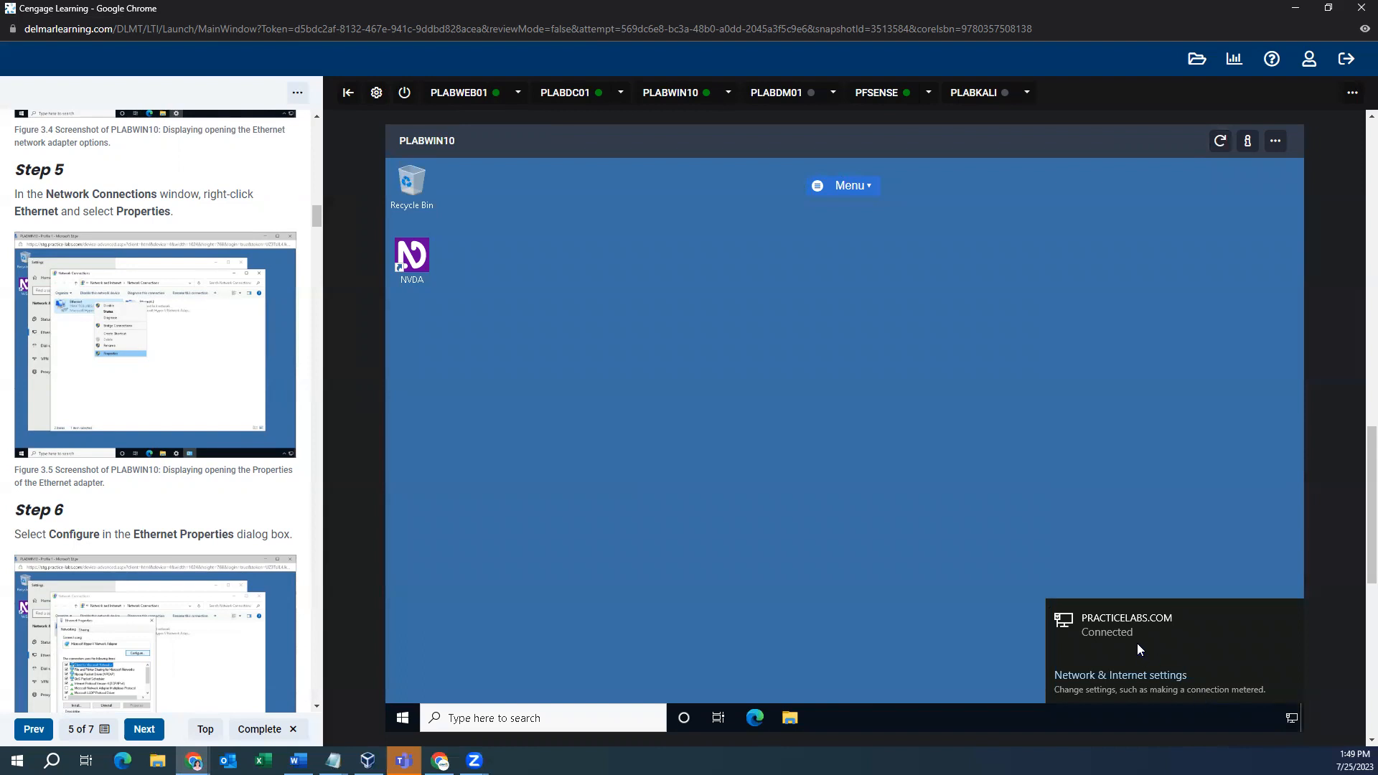
- Go from Network & Internet status to the list of Ethernet and Ethernet 2 adapters
{"action": "left_click", "coordinate": [1132, 678]}
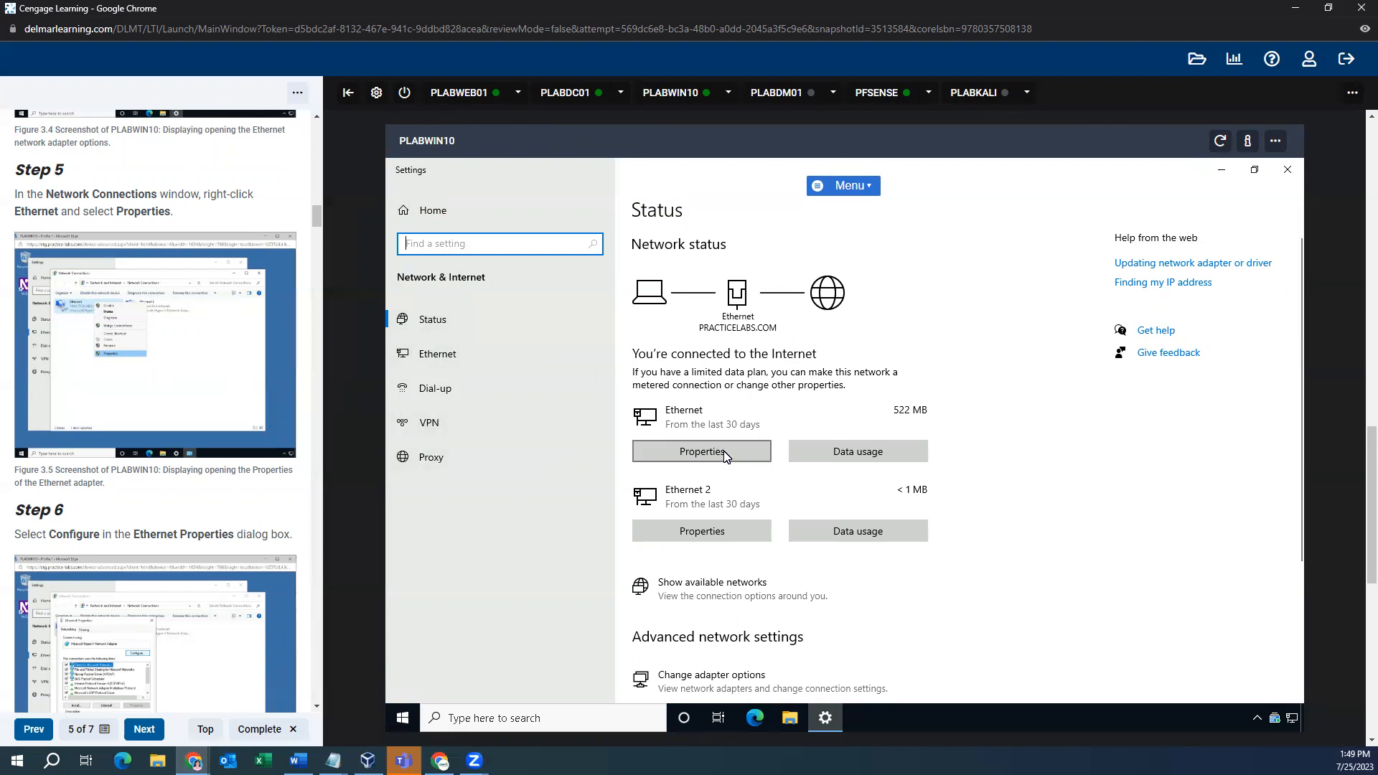
{"action": "scroll", "coordinate": [725, 459], "scroll_direction": "down", "scroll_amount": 3}
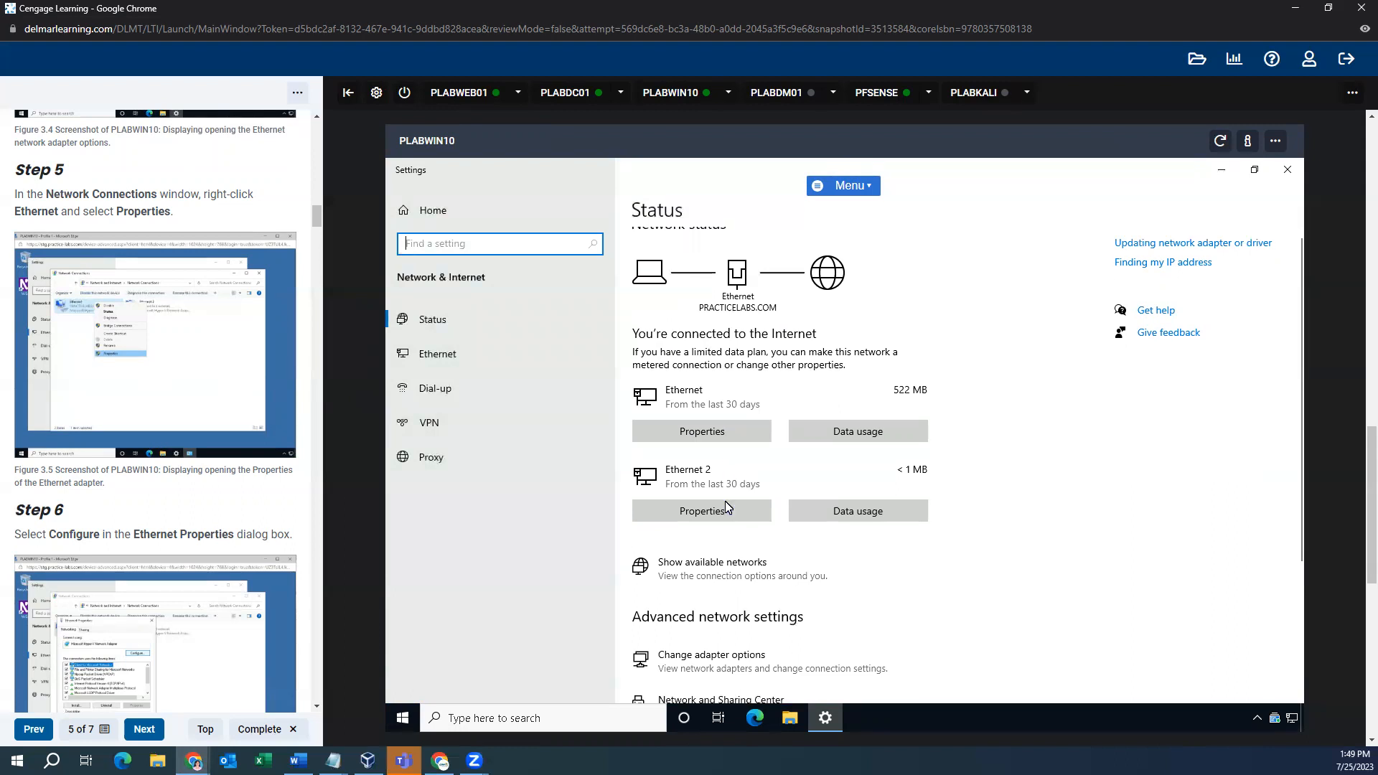
{"action": "left_click", "coordinate": [745, 463]}
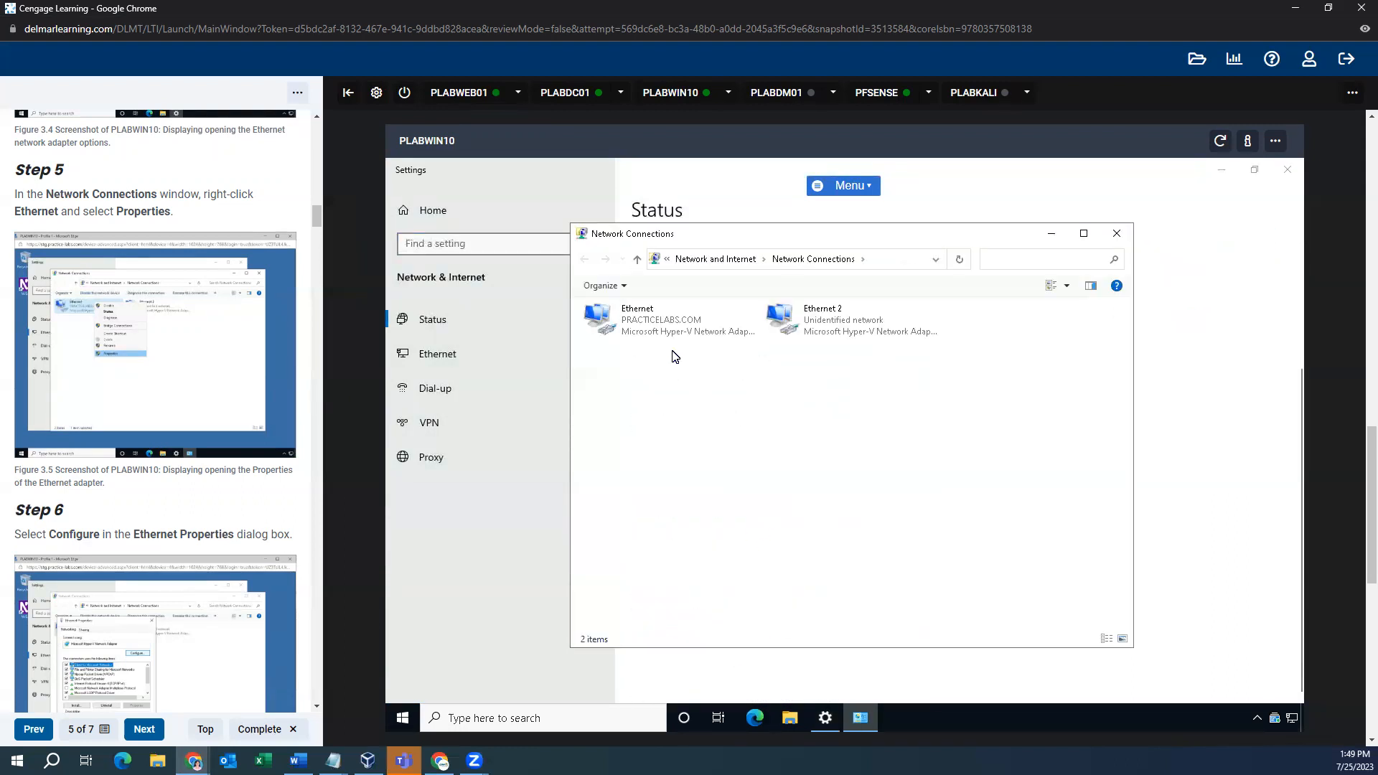
- Open the Ethernet connection's Properties and select Internet Protocol Version 4 (TCP/IPv4)
{"action": "right_click", "coordinate": [650, 328]}
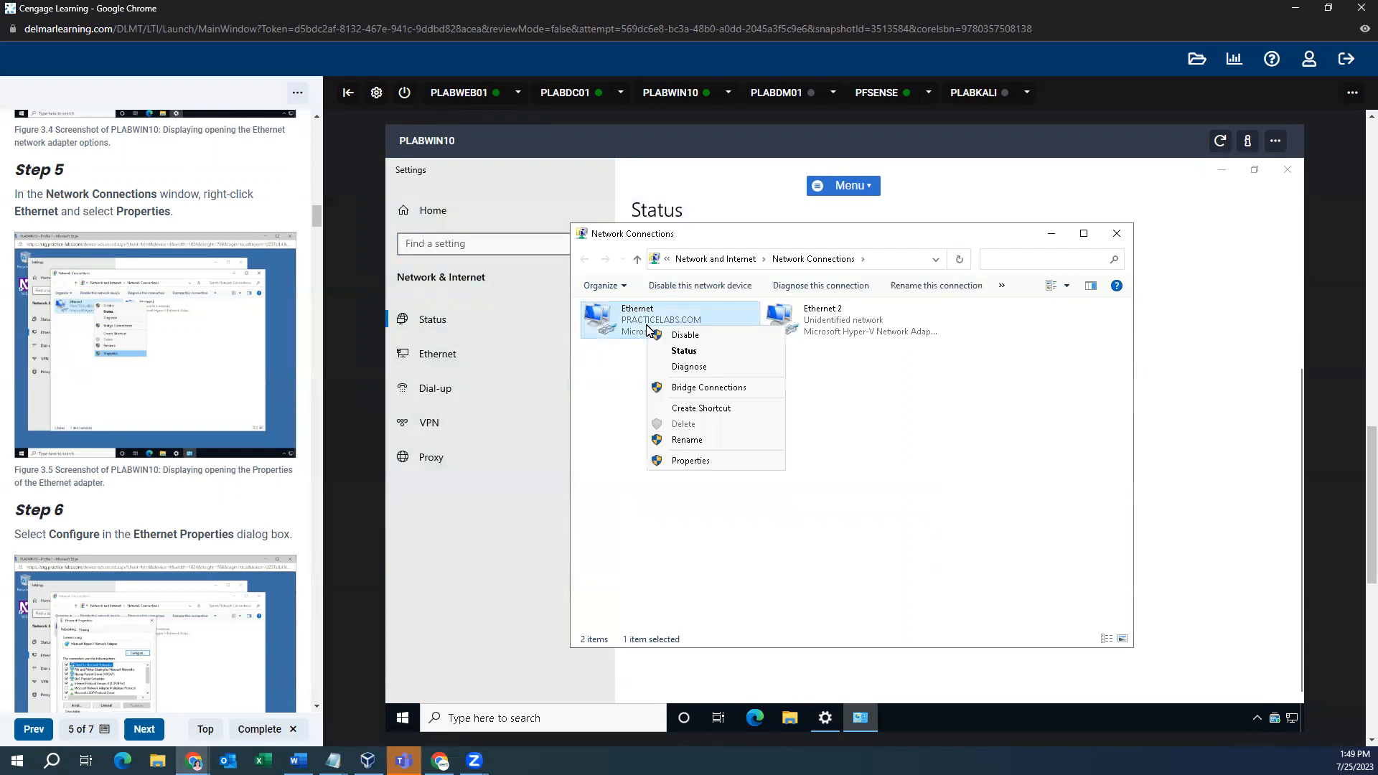
{"action": "left_click", "coordinate": [681, 463]}
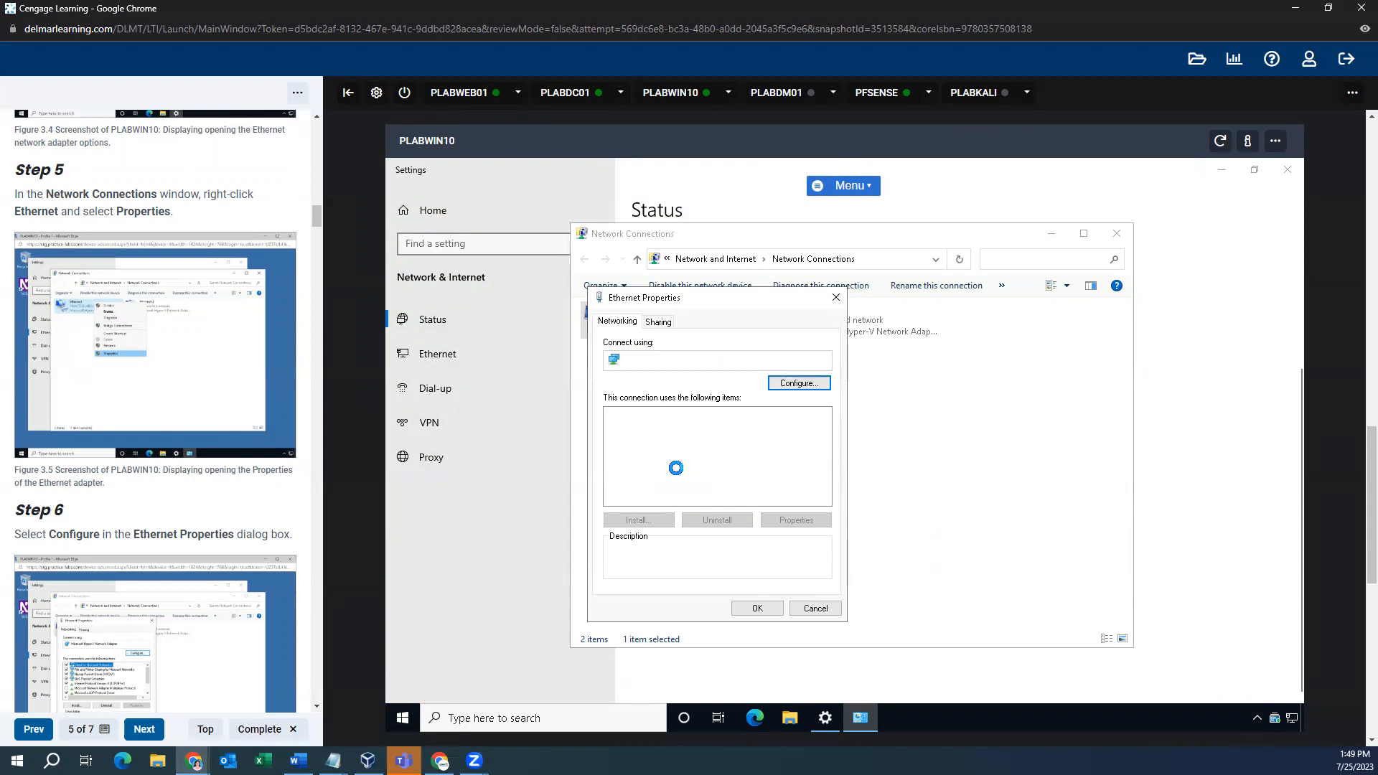
{"action": "scroll", "coordinate": [173, 369], "scroll_direction": "down", "scroll_amount": 3}
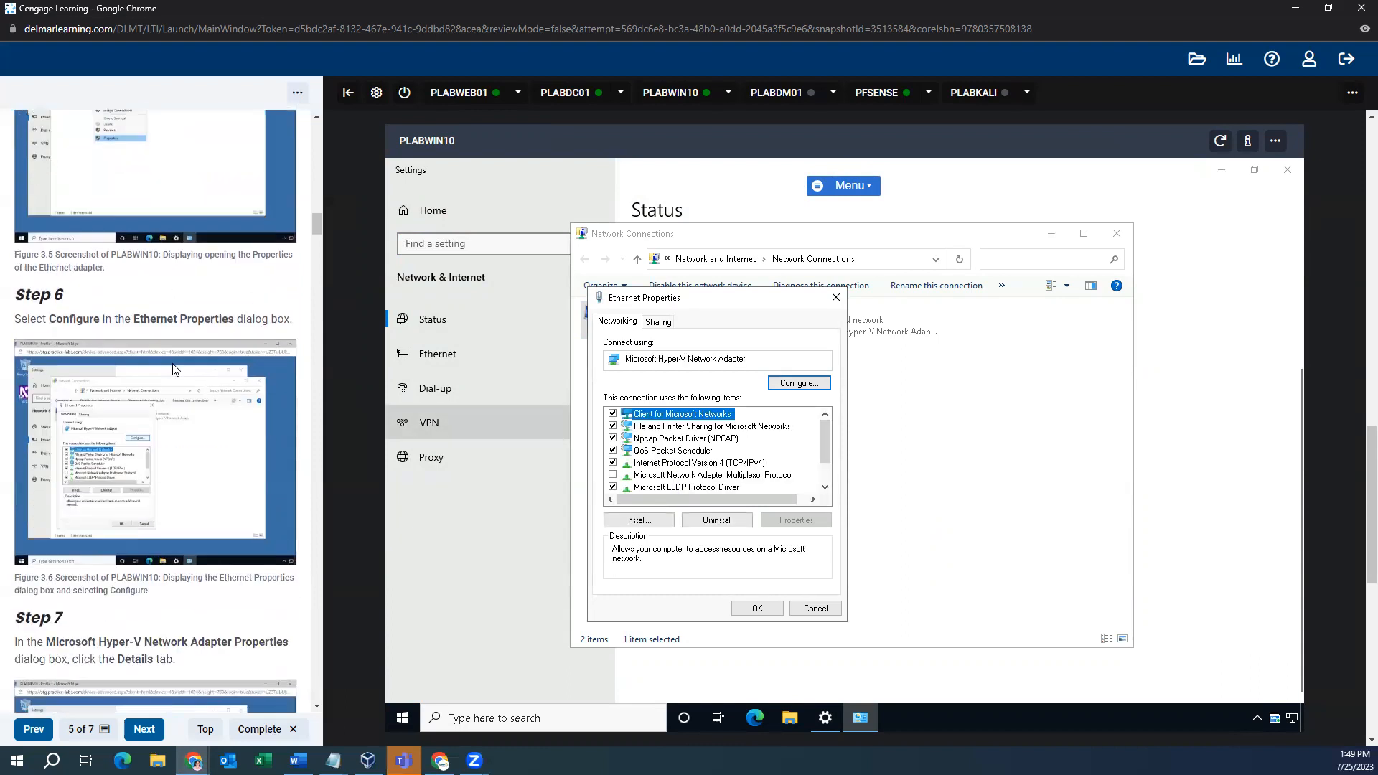
{"action": "scroll", "coordinate": [174, 369], "scroll_direction": "down", "scroll_amount": 8}
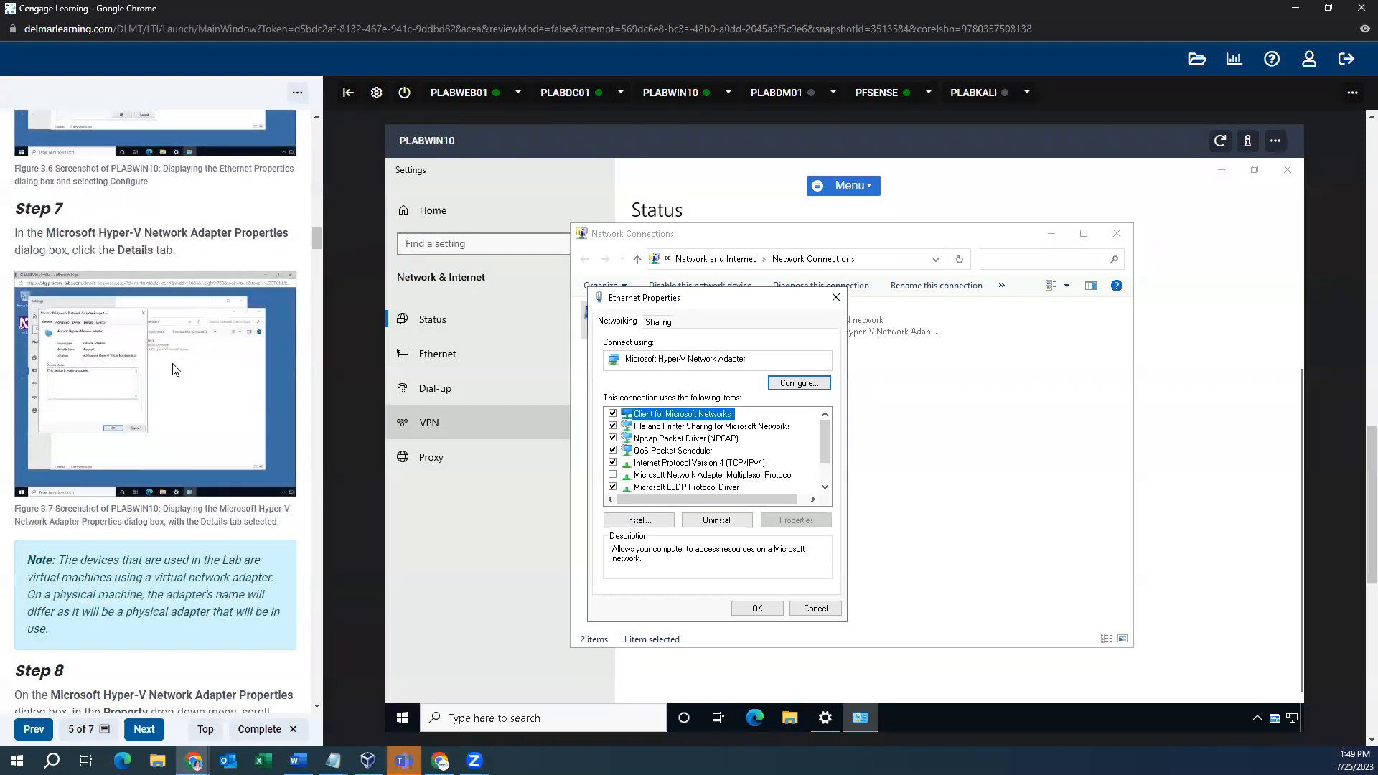
{"action": "scroll", "coordinate": [176, 369], "scroll_direction": "up", "scroll_amount": 7}
{"action": "scroll", "coordinate": [176, 369], "scroll_direction": "up", "scroll_amount": 3}
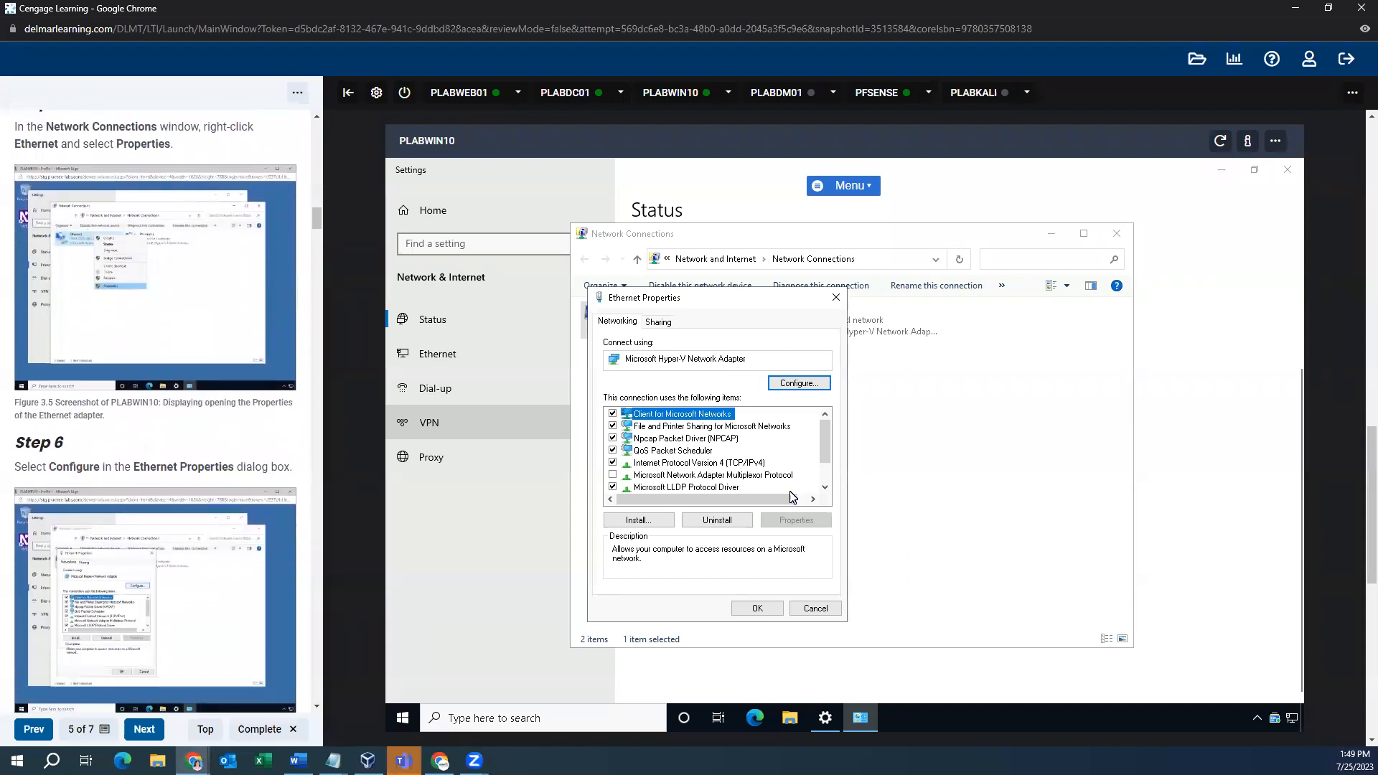
{"action": "left_click", "coordinate": [707, 463]}
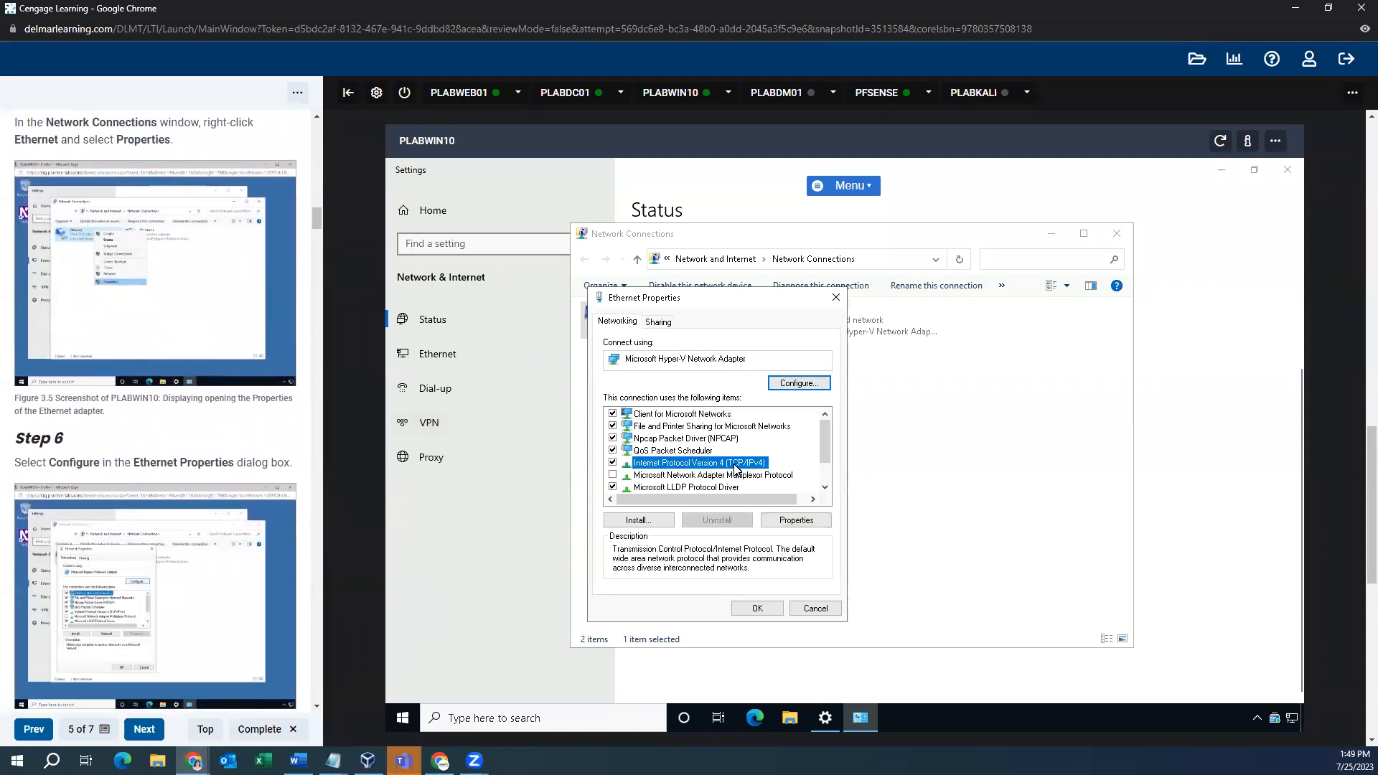
{"action": "scroll", "coordinate": [242, 374], "scroll_direction": "down", "scroll_amount": 8}
{"action": "scroll", "coordinate": [242, 374], "scroll_direction": "up", "scroll_amount": 4}
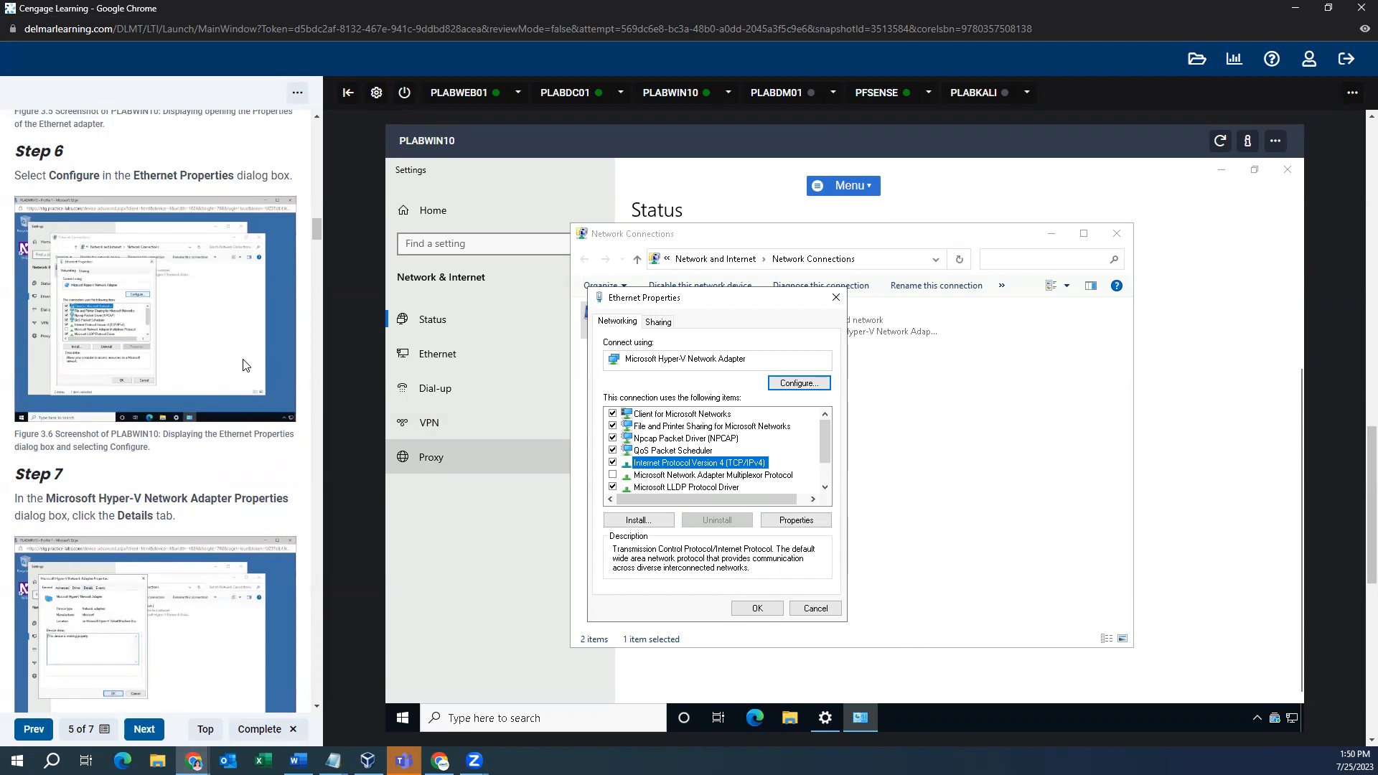
{"action": "scroll", "coordinate": [244, 364], "scroll_direction": "down", "scroll_amount": 2}
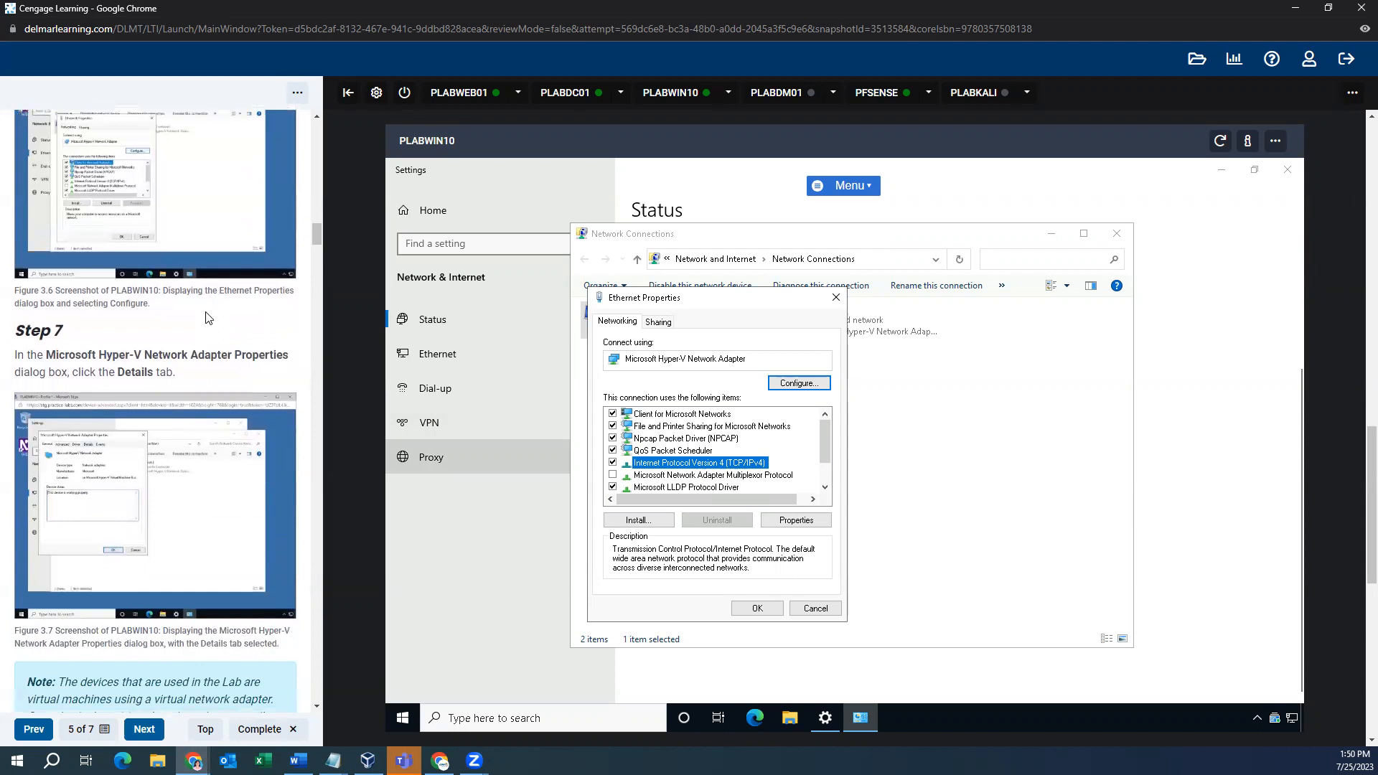
{"action": "scroll", "coordinate": [224, 351], "scroll_direction": "down", "scroll_amount": 8}
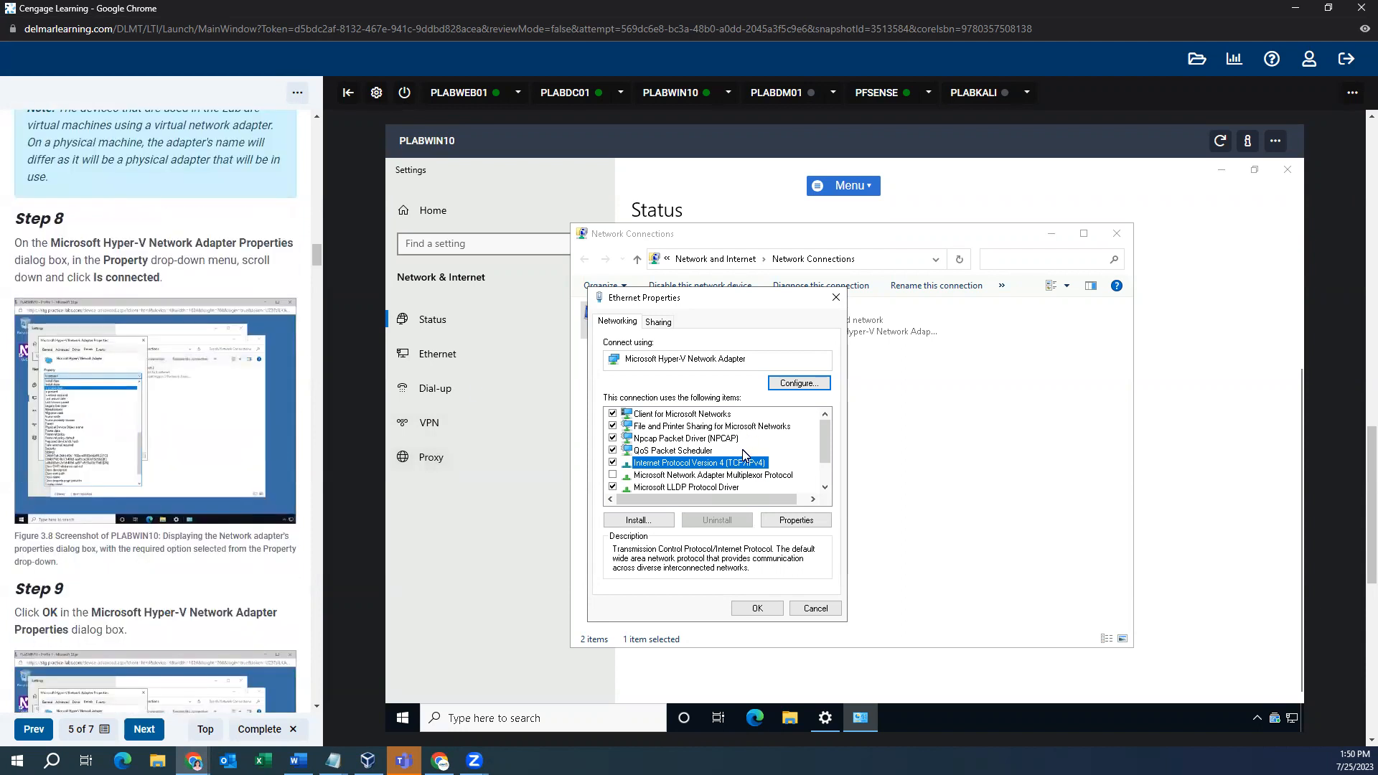
- Open the Ethernet adapter's configuration and browse its Advanced, Driver and Details tabs
{"action": "left_click", "coordinate": [793, 384]}
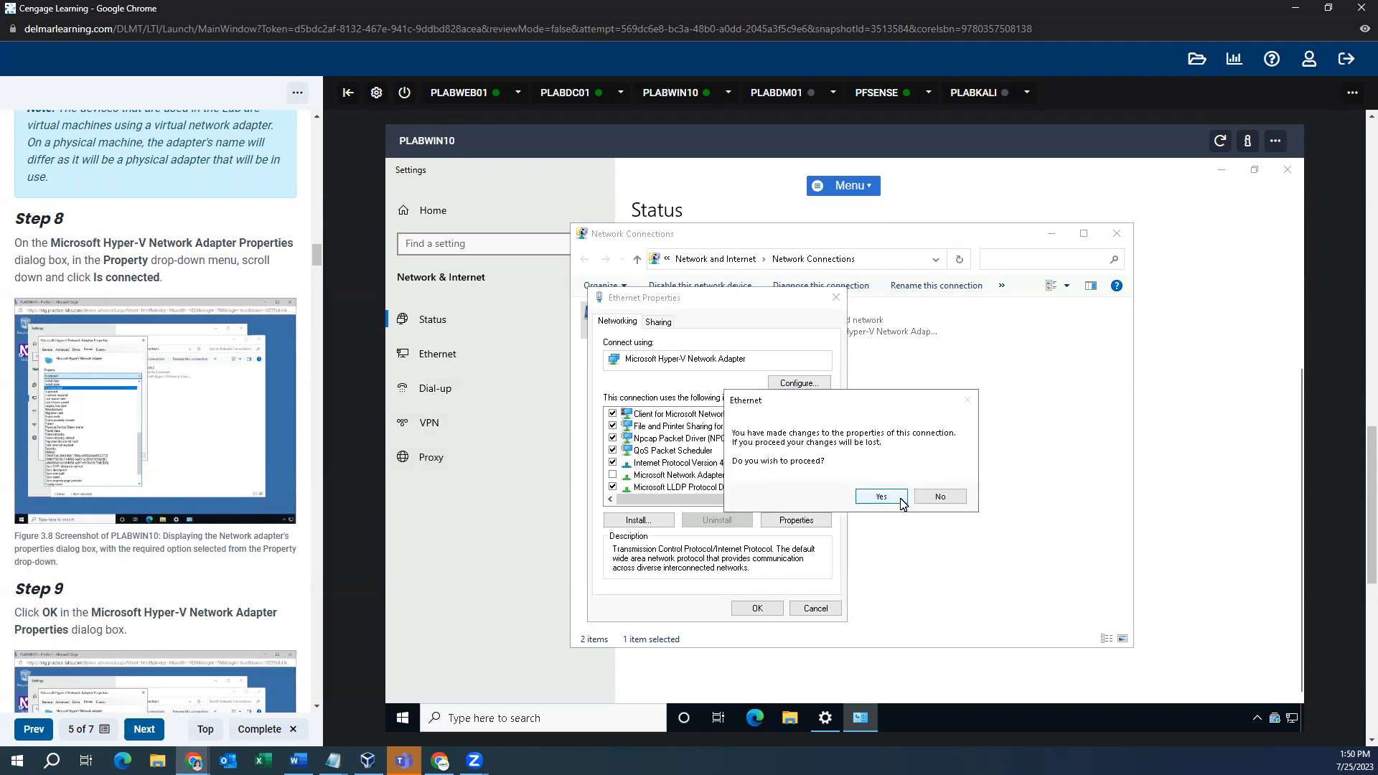
{"action": "left_click", "coordinate": [902, 504]}
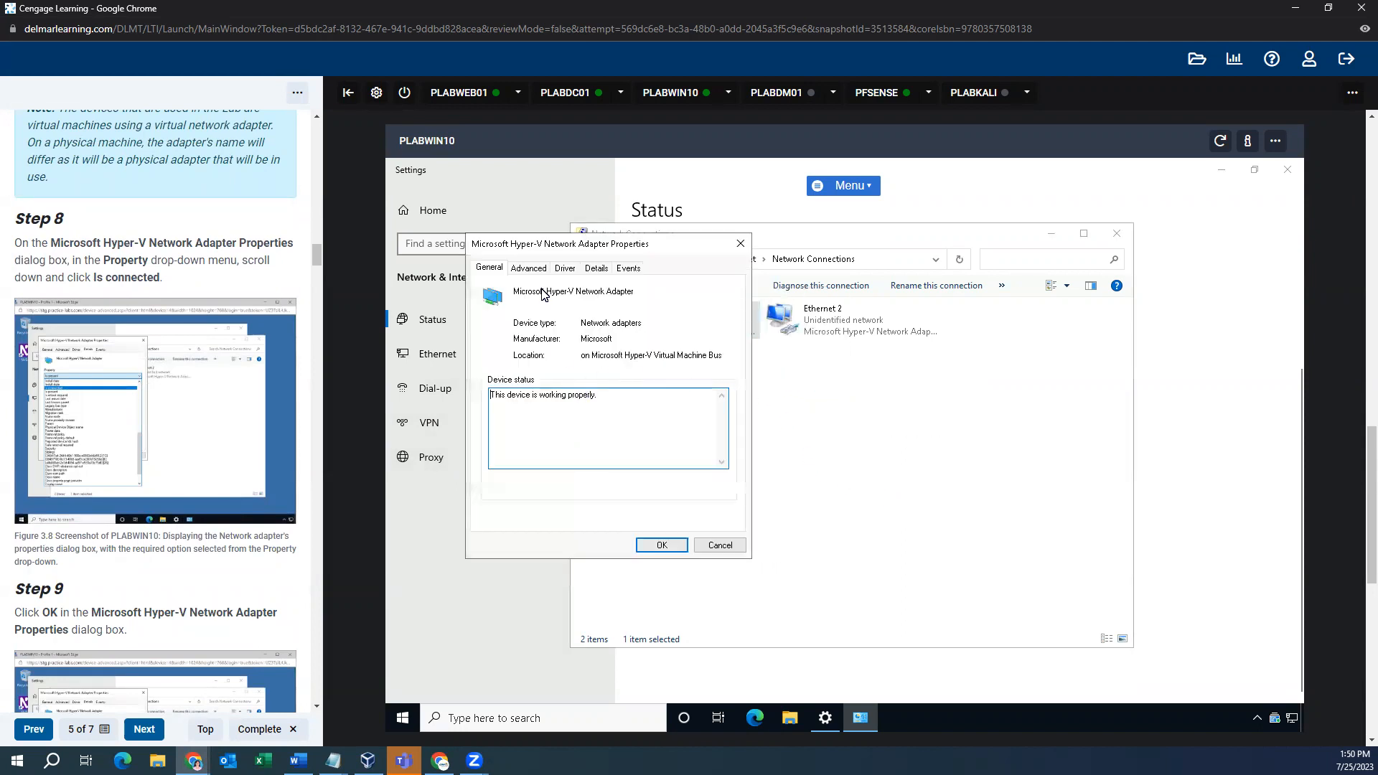
{"action": "left_click", "coordinate": [529, 268]}
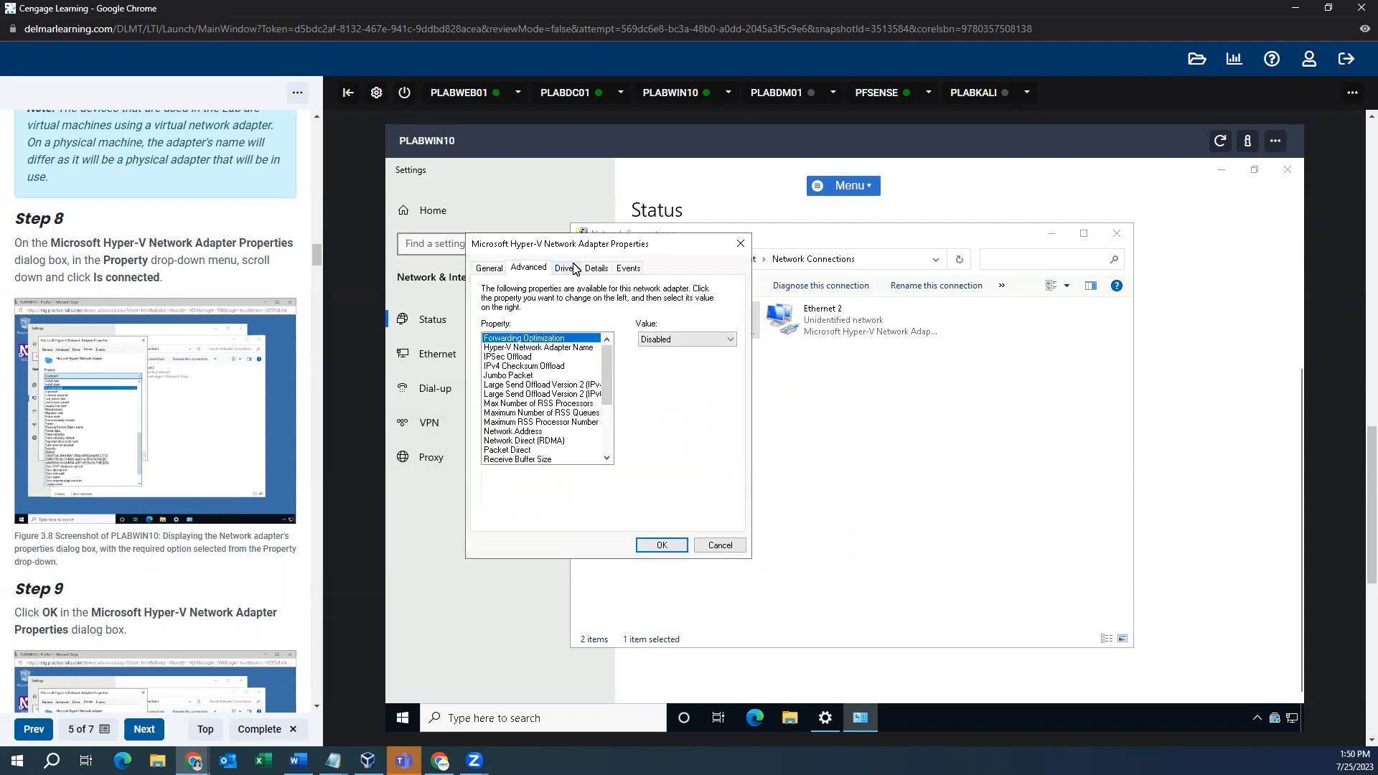
{"action": "left_click", "coordinate": [597, 268]}
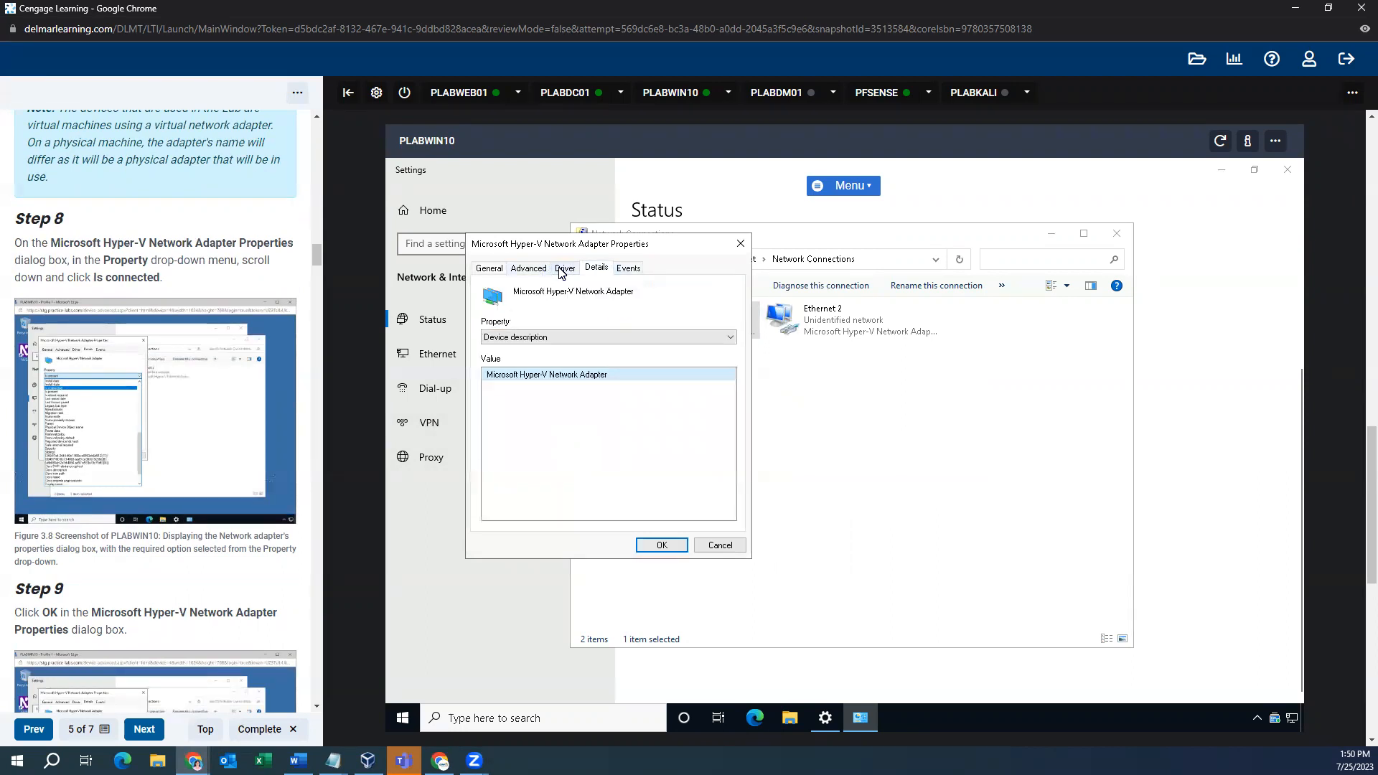
{"action": "left_click", "coordinate": [565, 267]}
{"action": "left_click", "coordinate": [596, 267]}
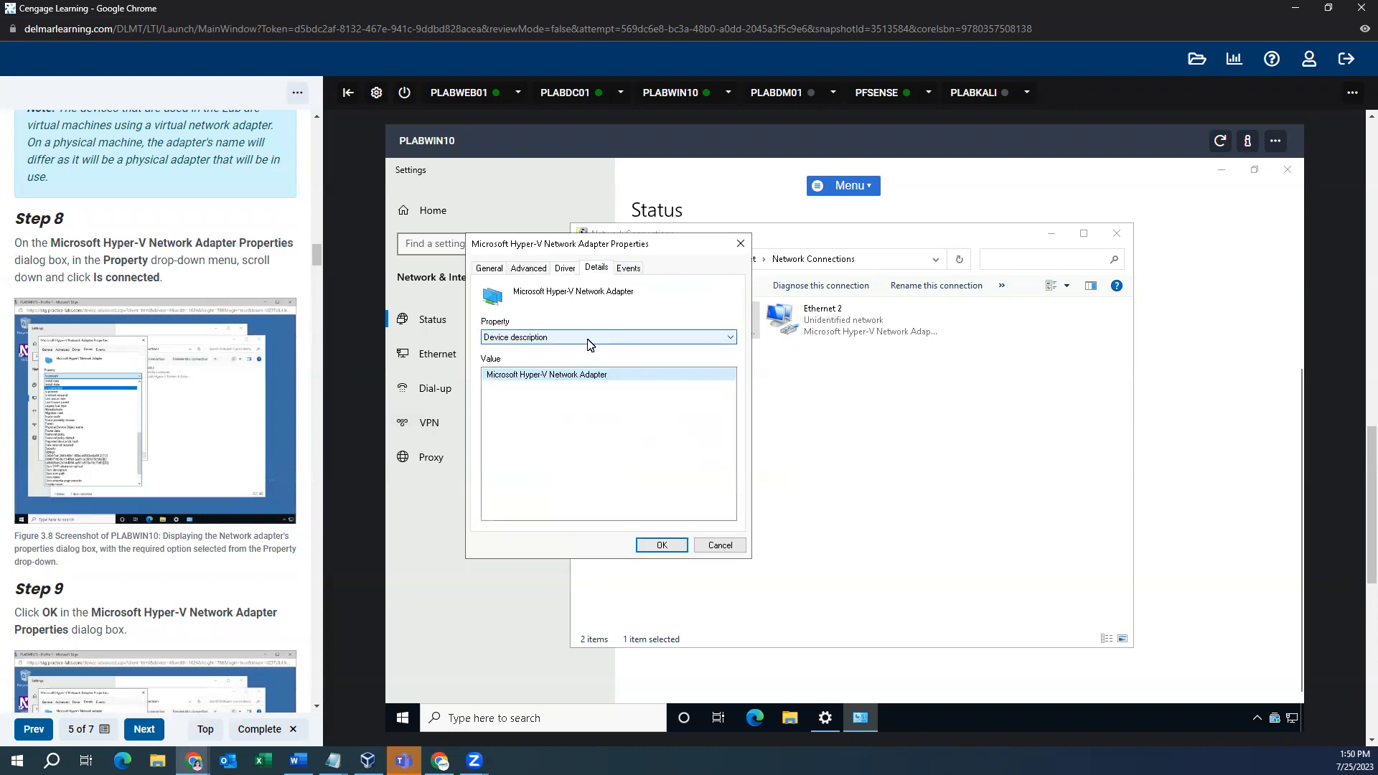
- Show the adapter's Install date property, then close the adapter properties dialog
{"action": "left_click", "coordinate": [574, 337]}
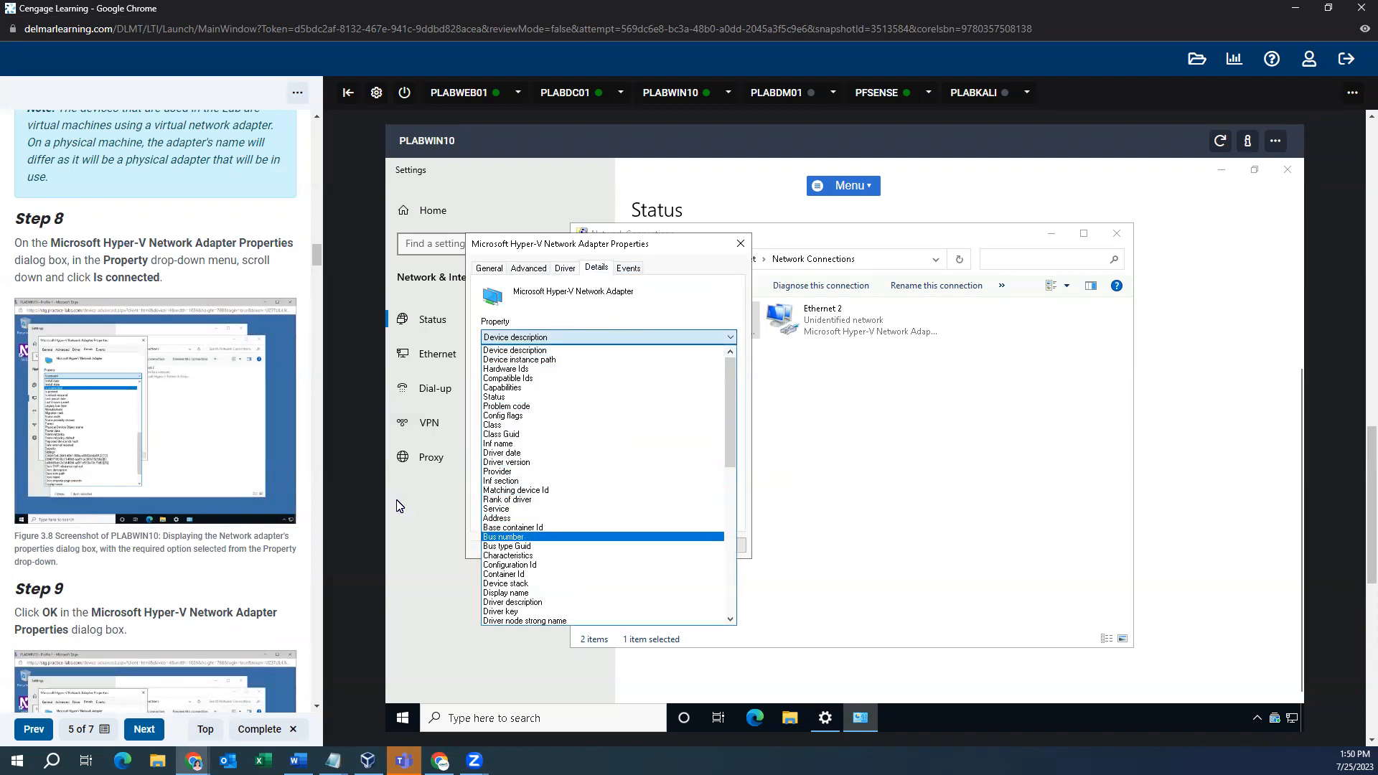
{"action": "scroll", "coordinate": [186, 404], "scroll_direction": "down", "scroll_amount": 2}
{"action": "scroll", "coordinate": [186, 403], "scroll_direction": "down", "scroll_amount": 10}
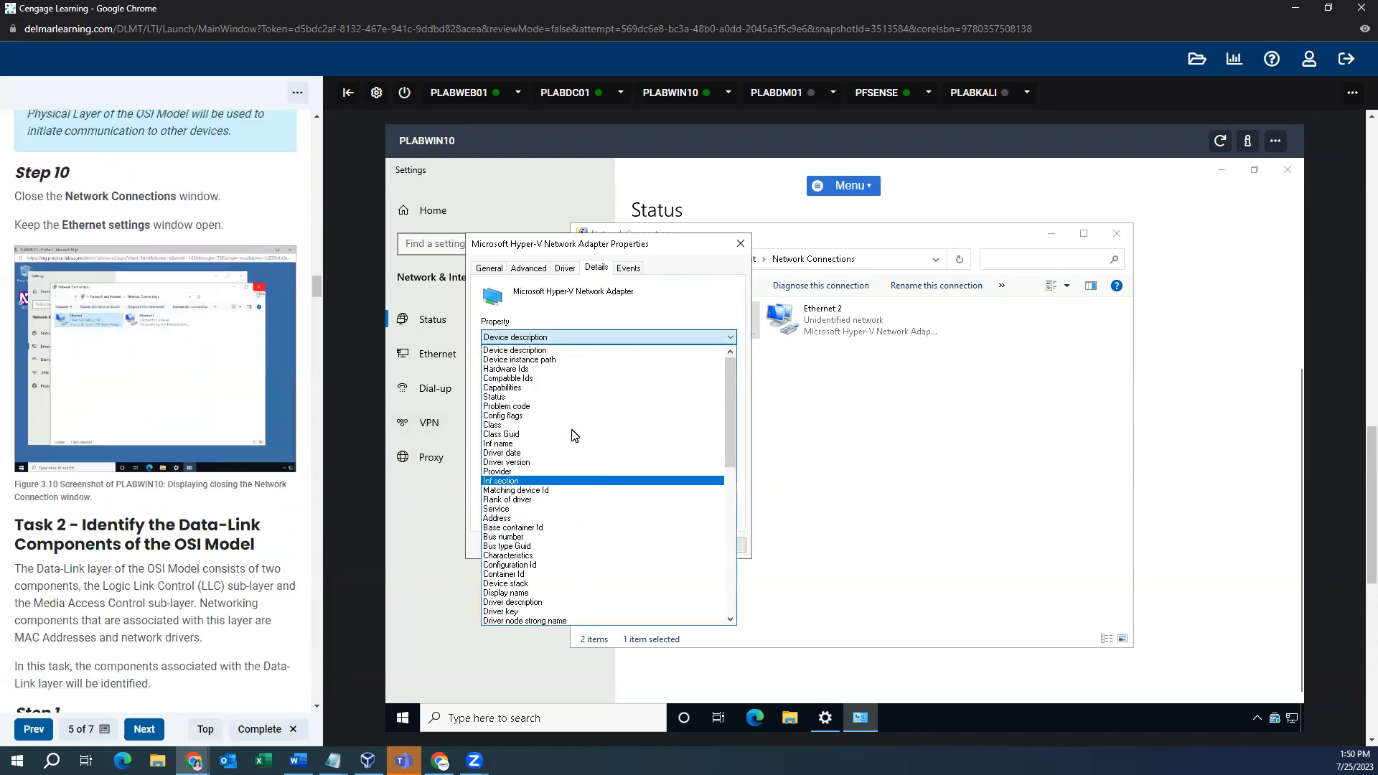
{"action": "scroll", "coordinate": [517, 466], "scroll_direction": "down", "scroll_amount": 12}
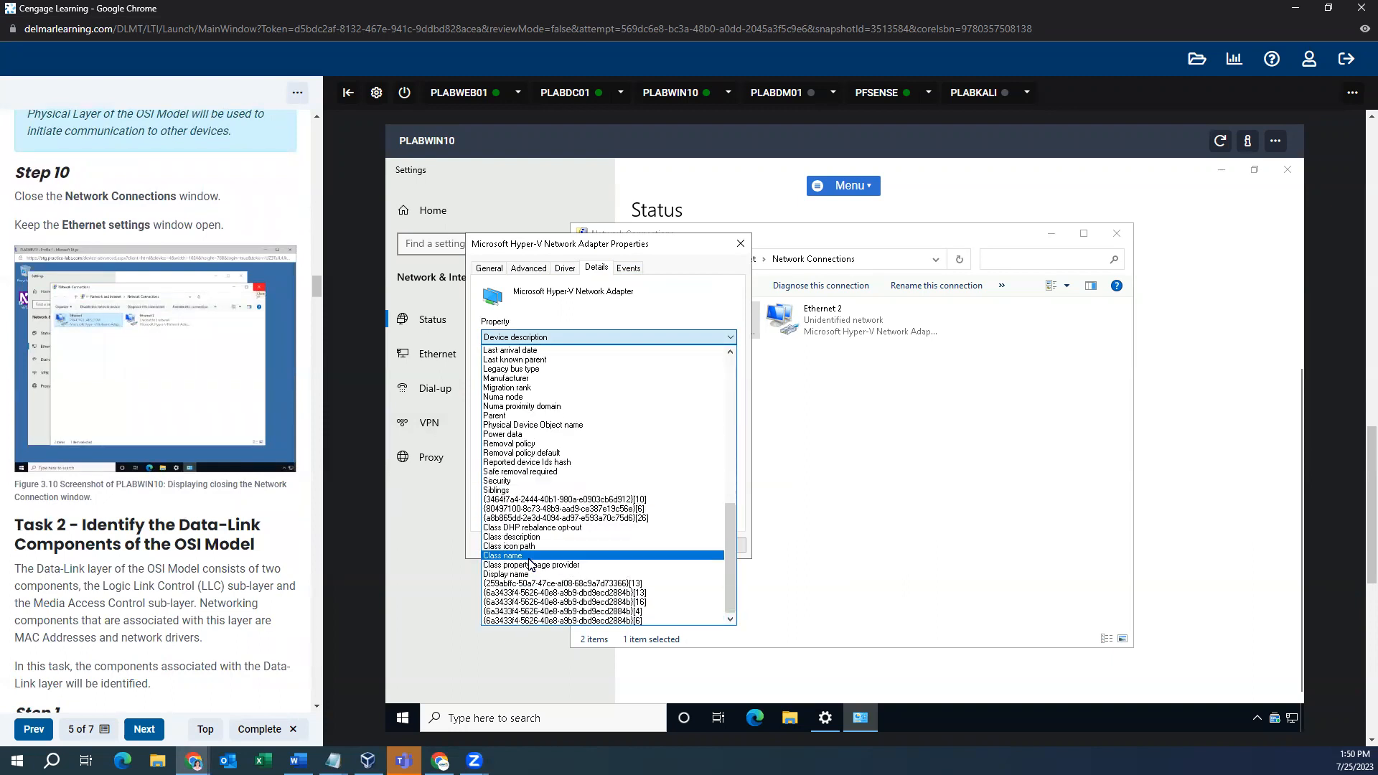
{"action": "scroll", "coordinate": [553, 451], "scroll_direction": "up", "scroll_amount": 3}
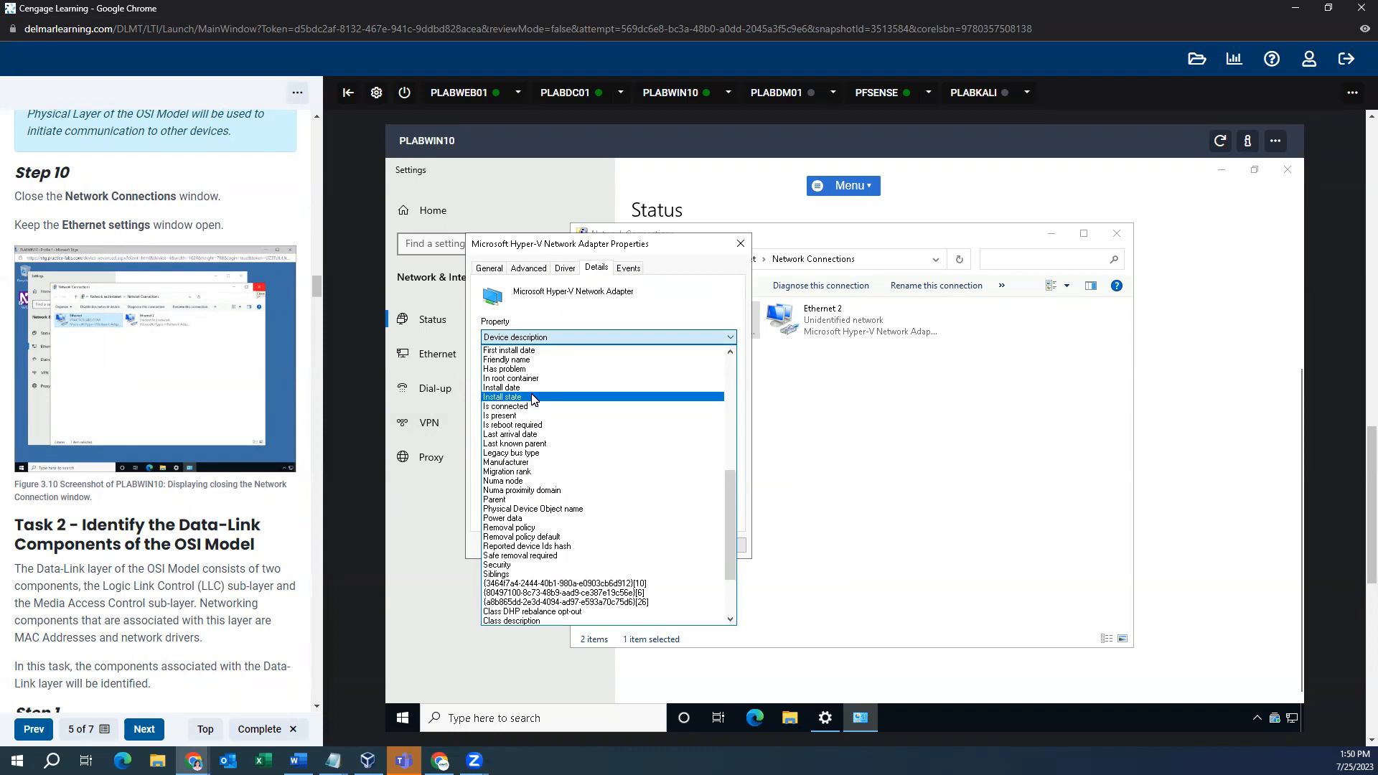
{"action": "left_click", "coordinate": [517, 391]}
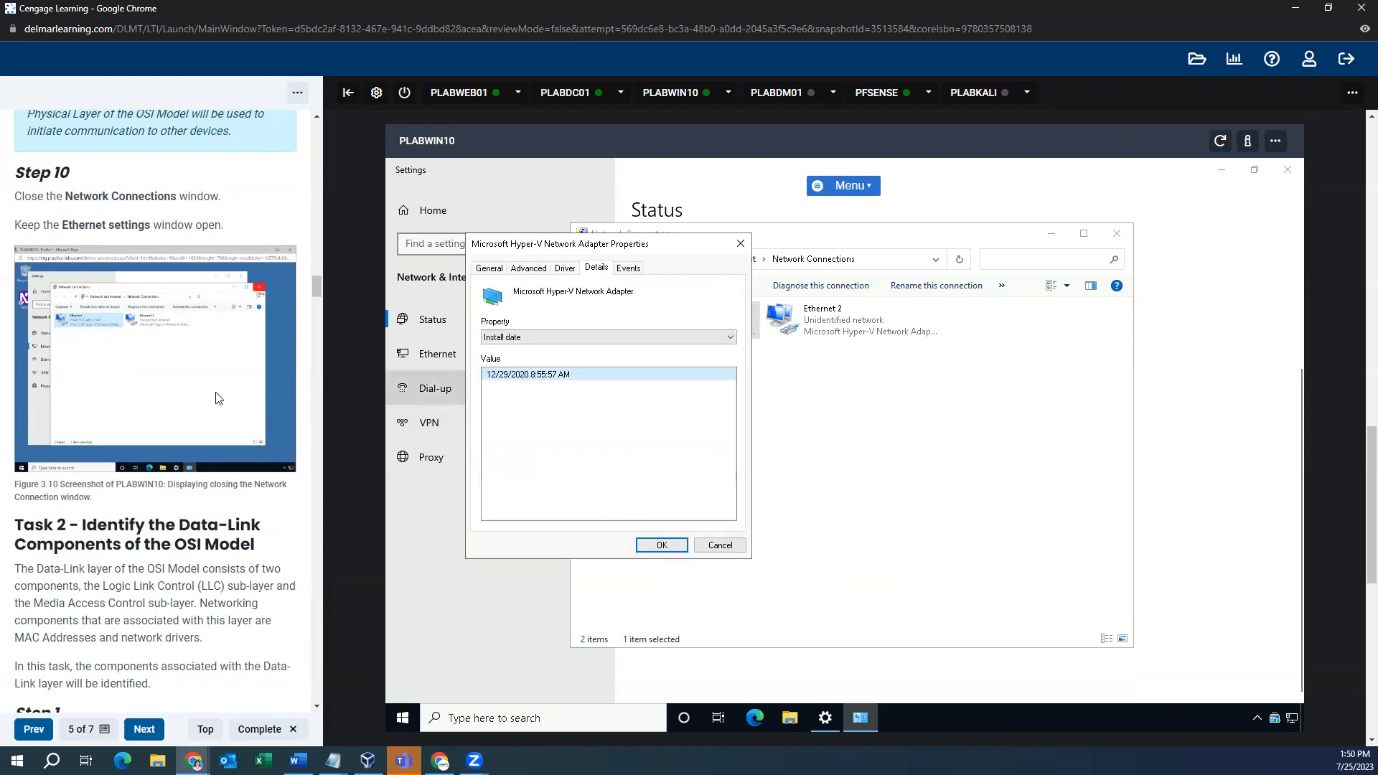
{"action": "scroll", "coordinate": [165, 377], "scroll_direction": "down", "scroll_amount": 5}
{"action": "scroll", "coordinate": [164, 373], "scroll_direction": "down", "scroll_amount": 3}
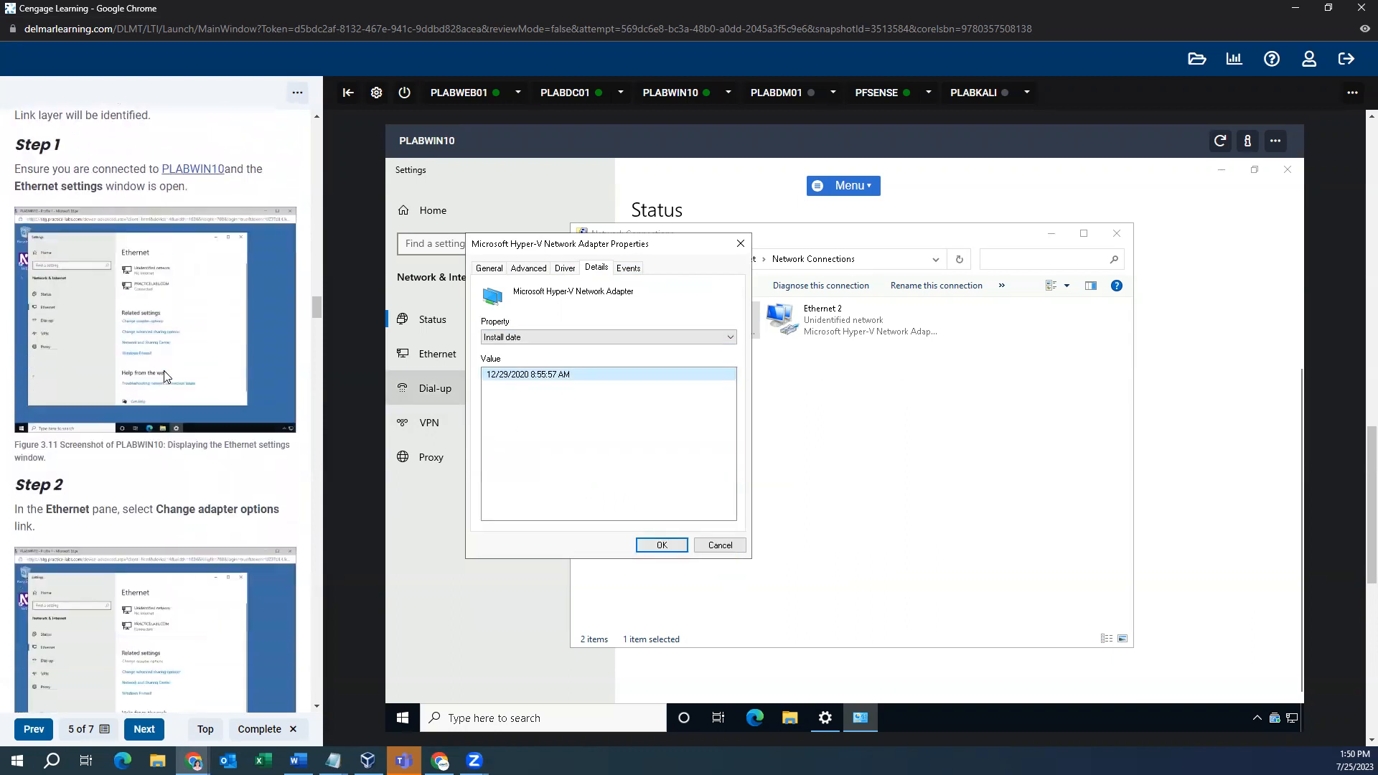
{"action": "left_click", "coordinate": [741, 243]}
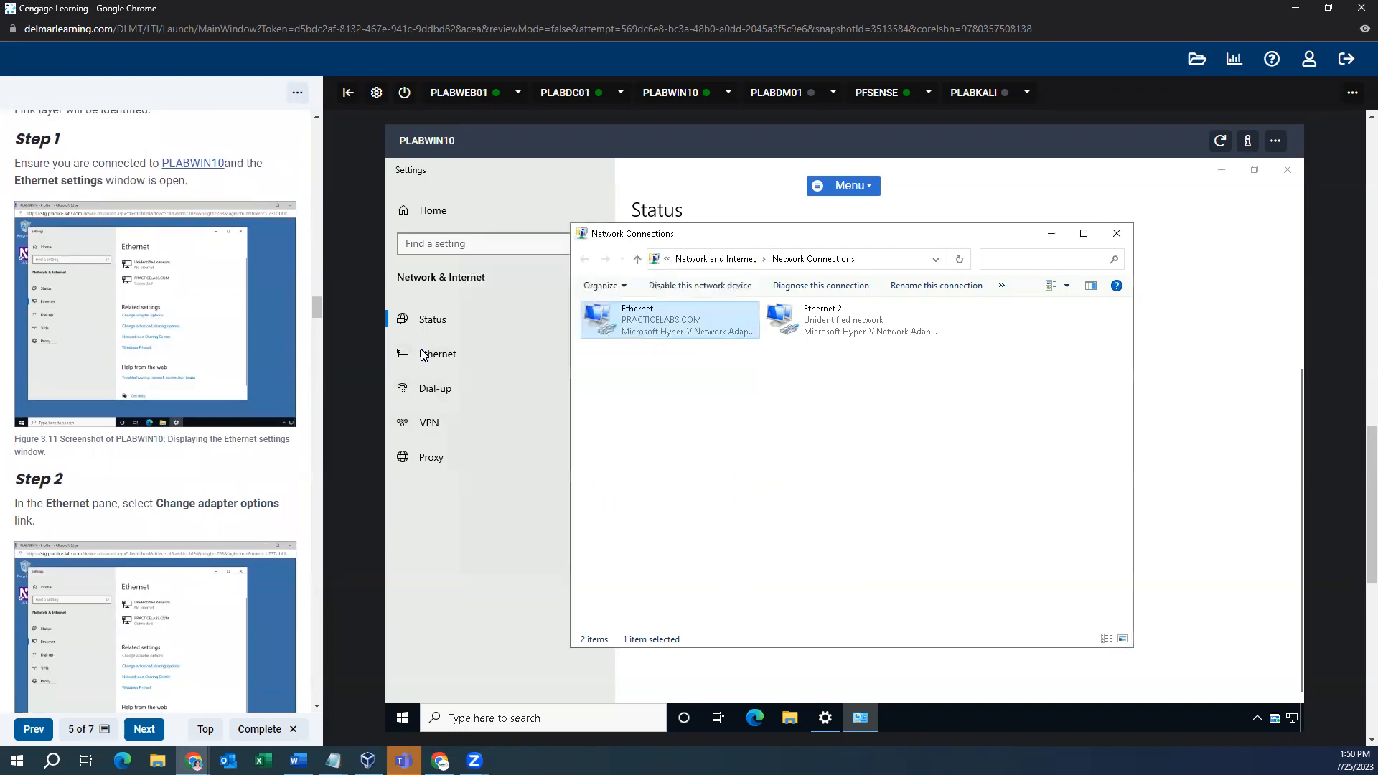
- Inspect the Hyper-V adapter's Driver tab and its driver file netvsc.sys details
{"action": "scroll", "coordinate": [179, 358], "scroll_direction": "down", "scroll_amount": 6}
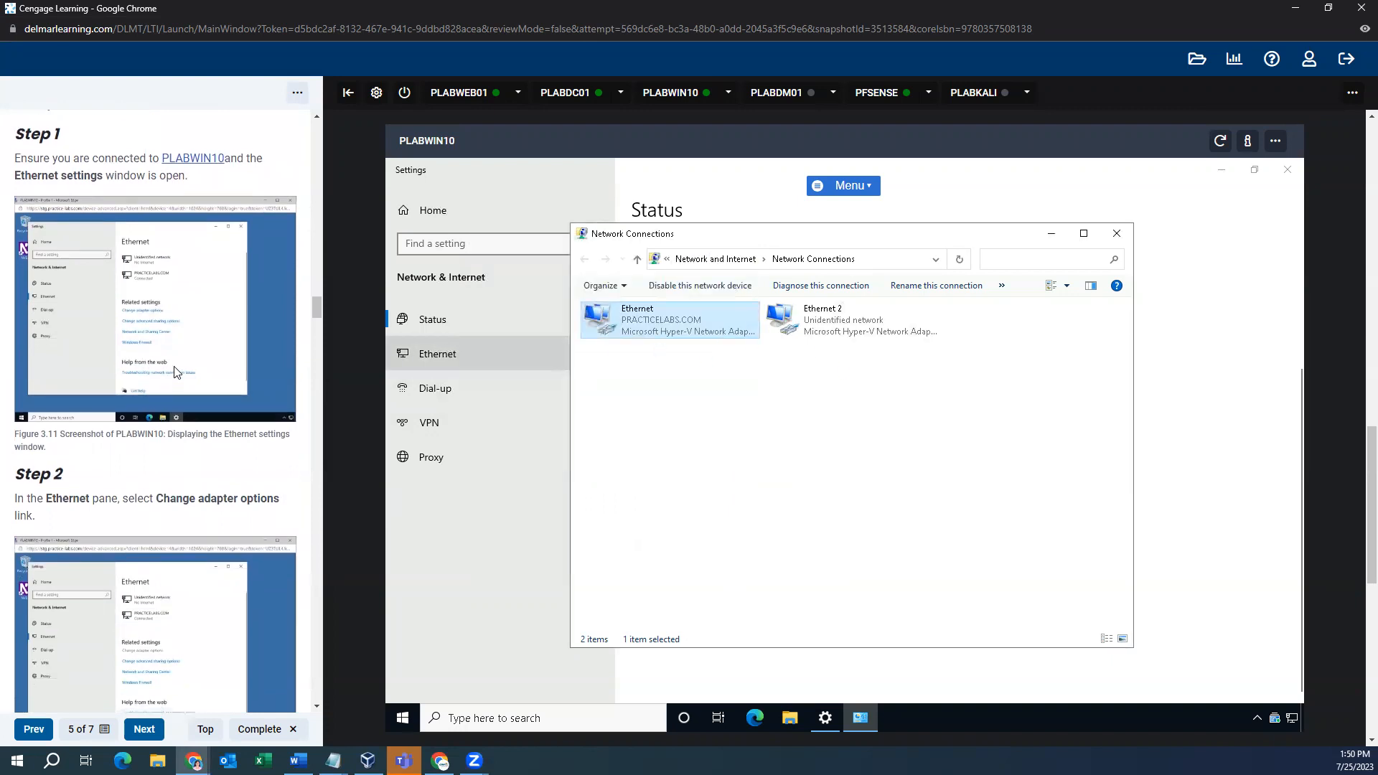
{"action": "scroll", "coordinate": [179, 359], "scroll_direction": "down", "scroll_amount": 8}
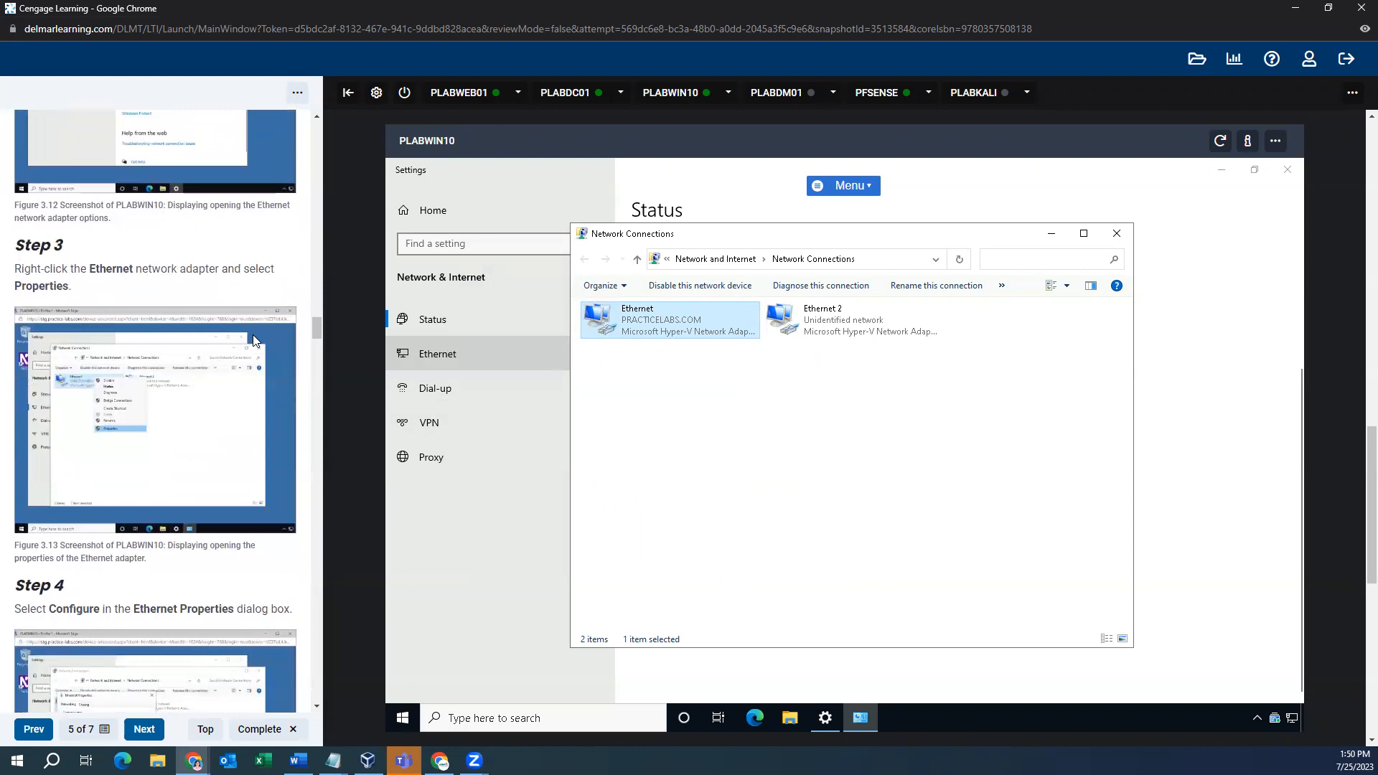
{"action": "scroll", "coordinate": [199, 341], "scroll_direction": "down", "scroll_amount": 3}
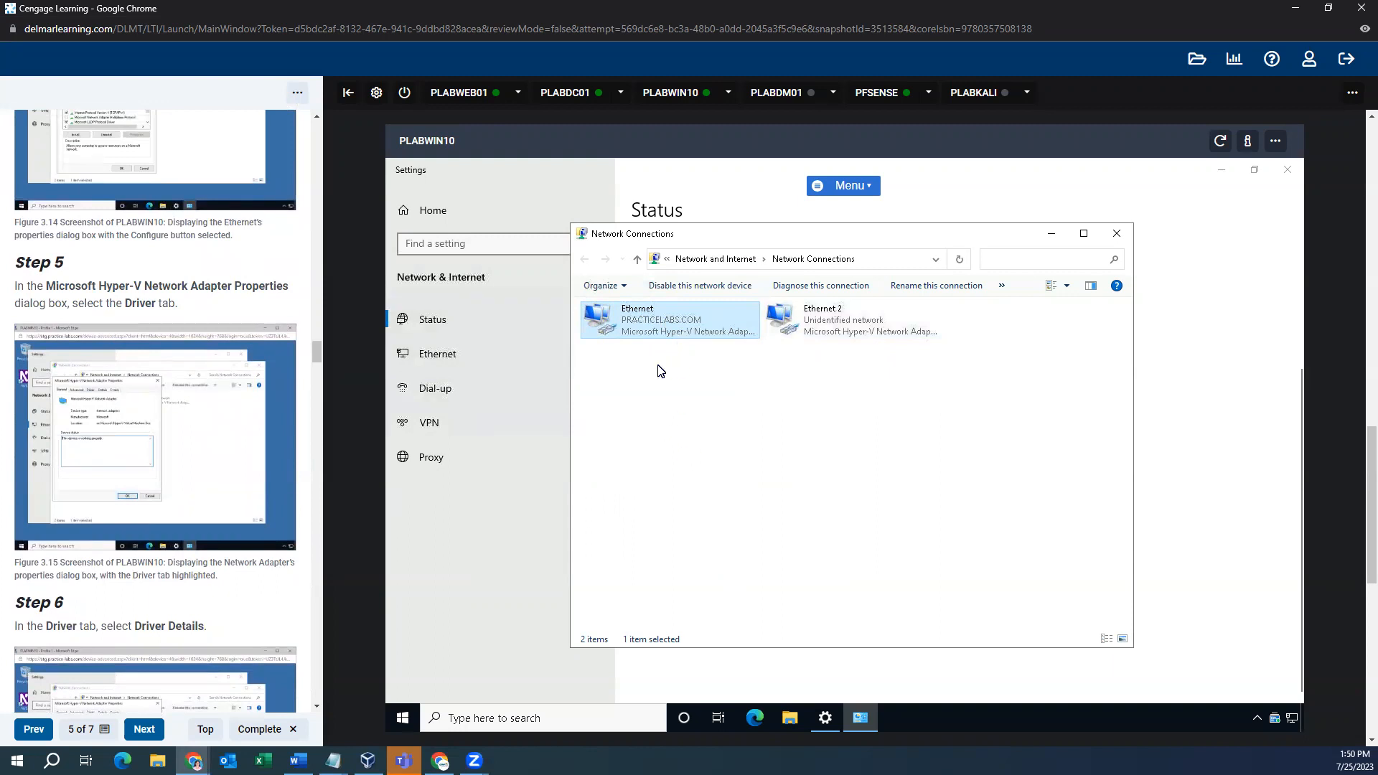
{"action": "left_click", "coordinate": [795, 385]}
{"action": "left_click", "coordinate": [584, 287]}
{"action": "scroll", "coordinate": [267, 414], "scroll_direction": "down", "scroll_amount": 3}
{"action": "scroll", "coordinate": [262, 407], "scroll_direction": "down", "scroll_amount": 10}
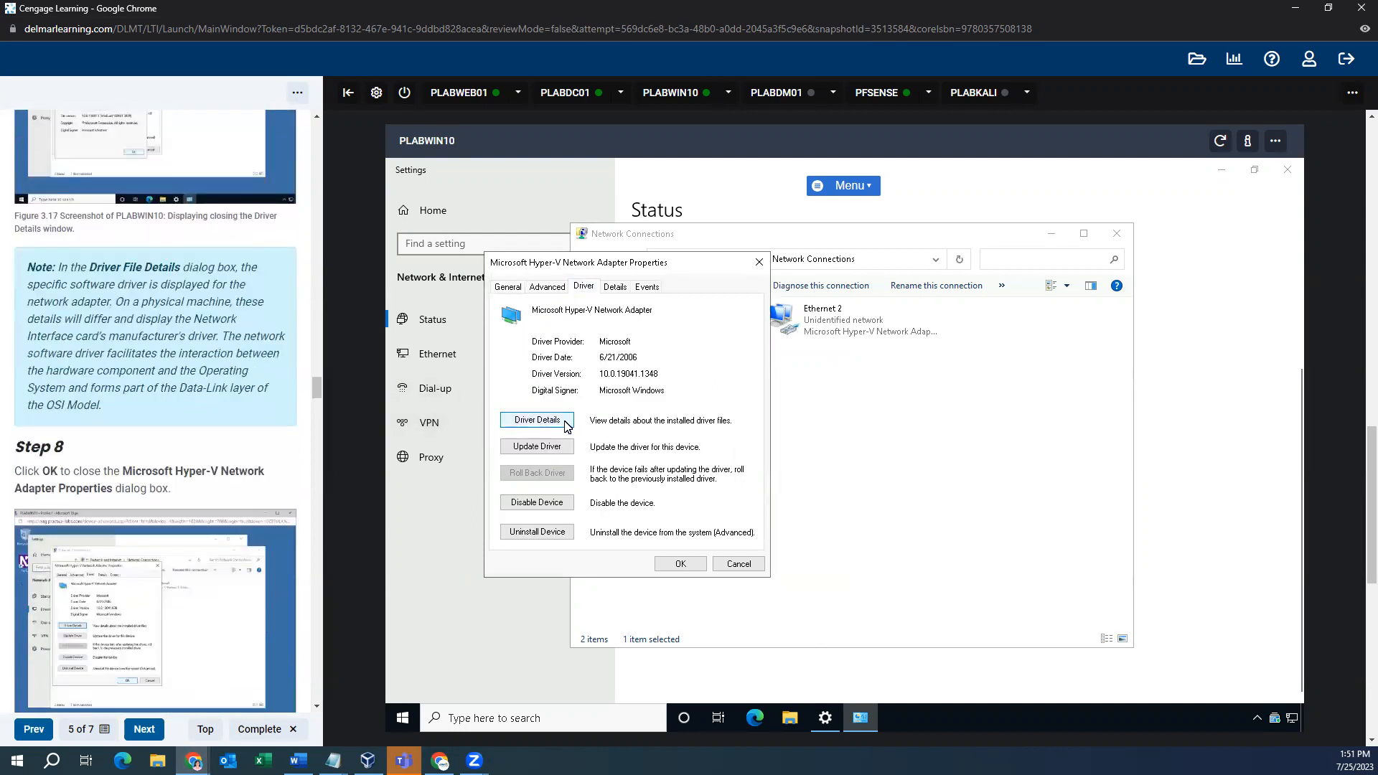
{"action": "left_click", "coordinate": [561, 420]}
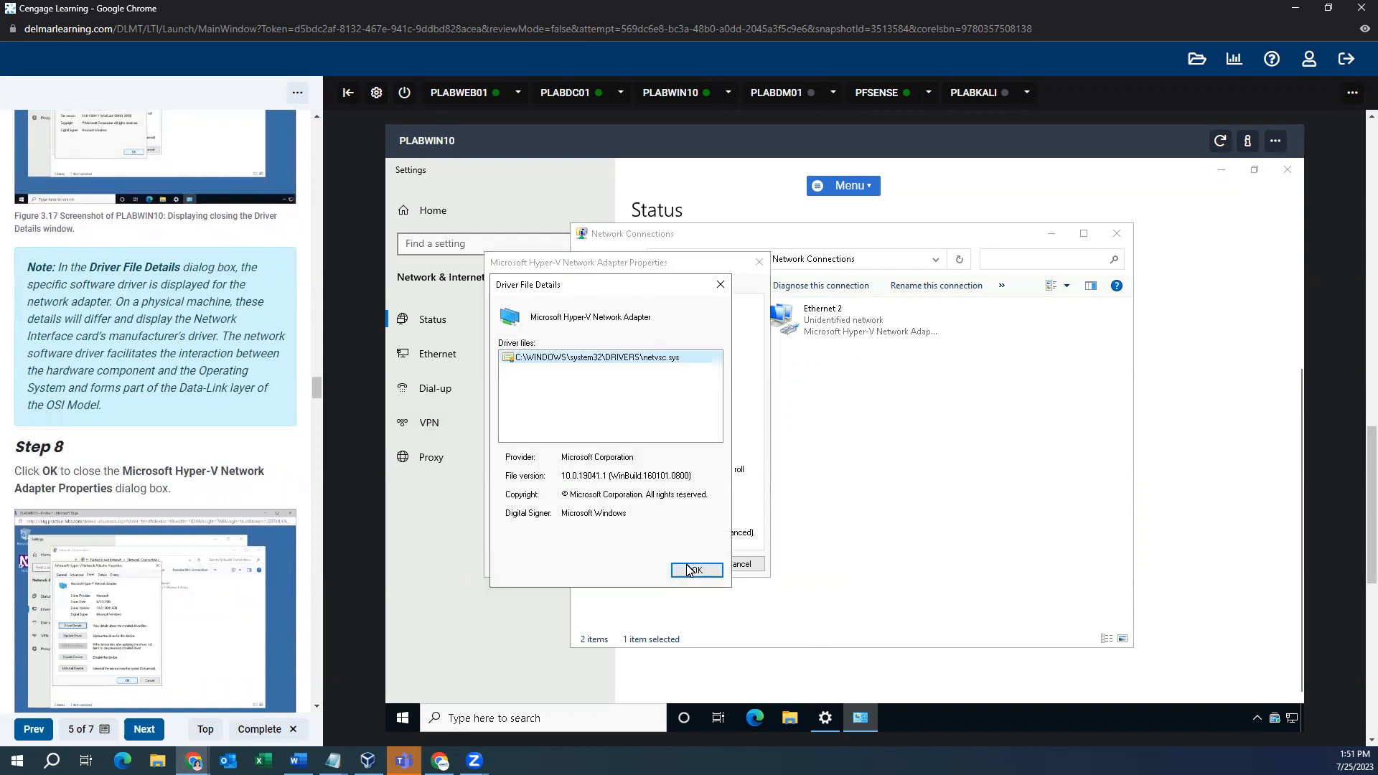
{"action": "left_click", "coordinate": [720, 284]}
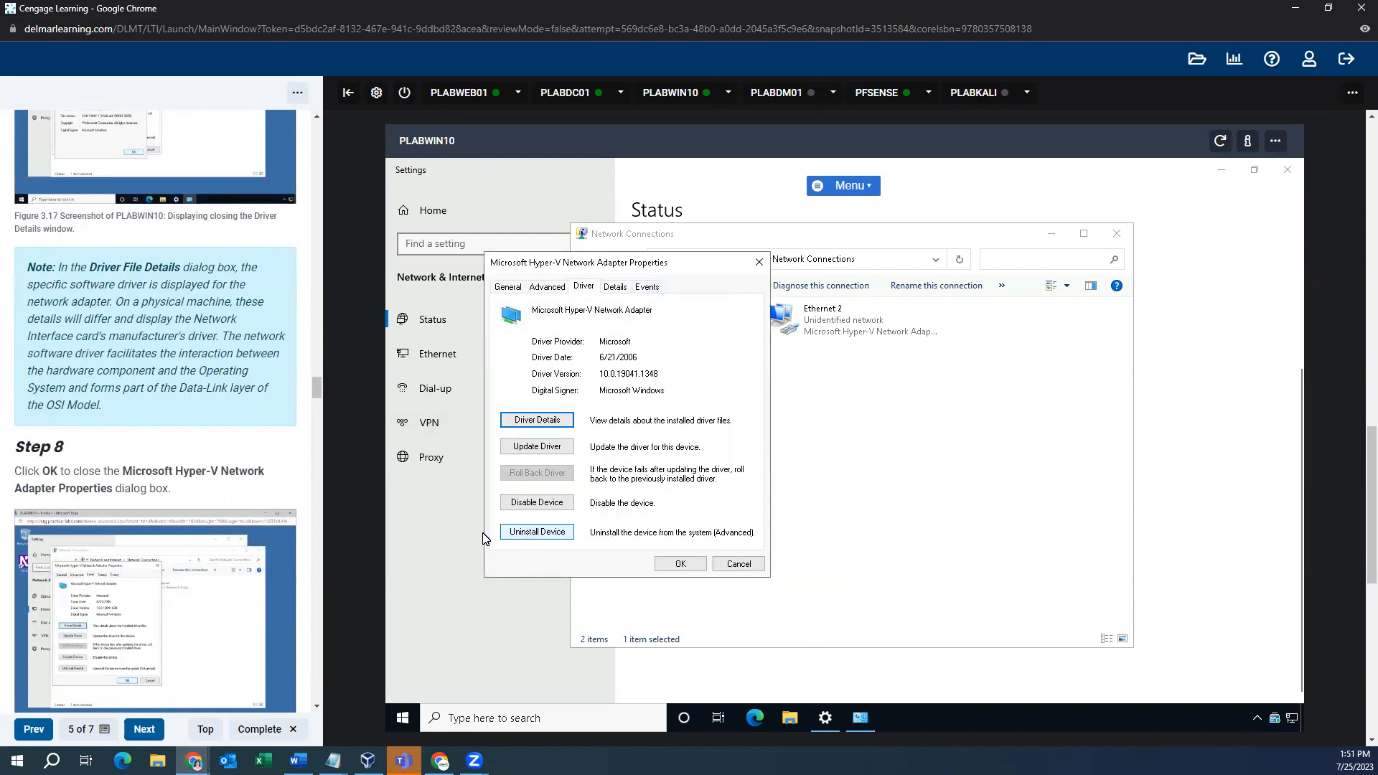
{"action": "scroll", "coordinate": [211, 380], "scroll_direction": "down", "scroll_amount": 3}
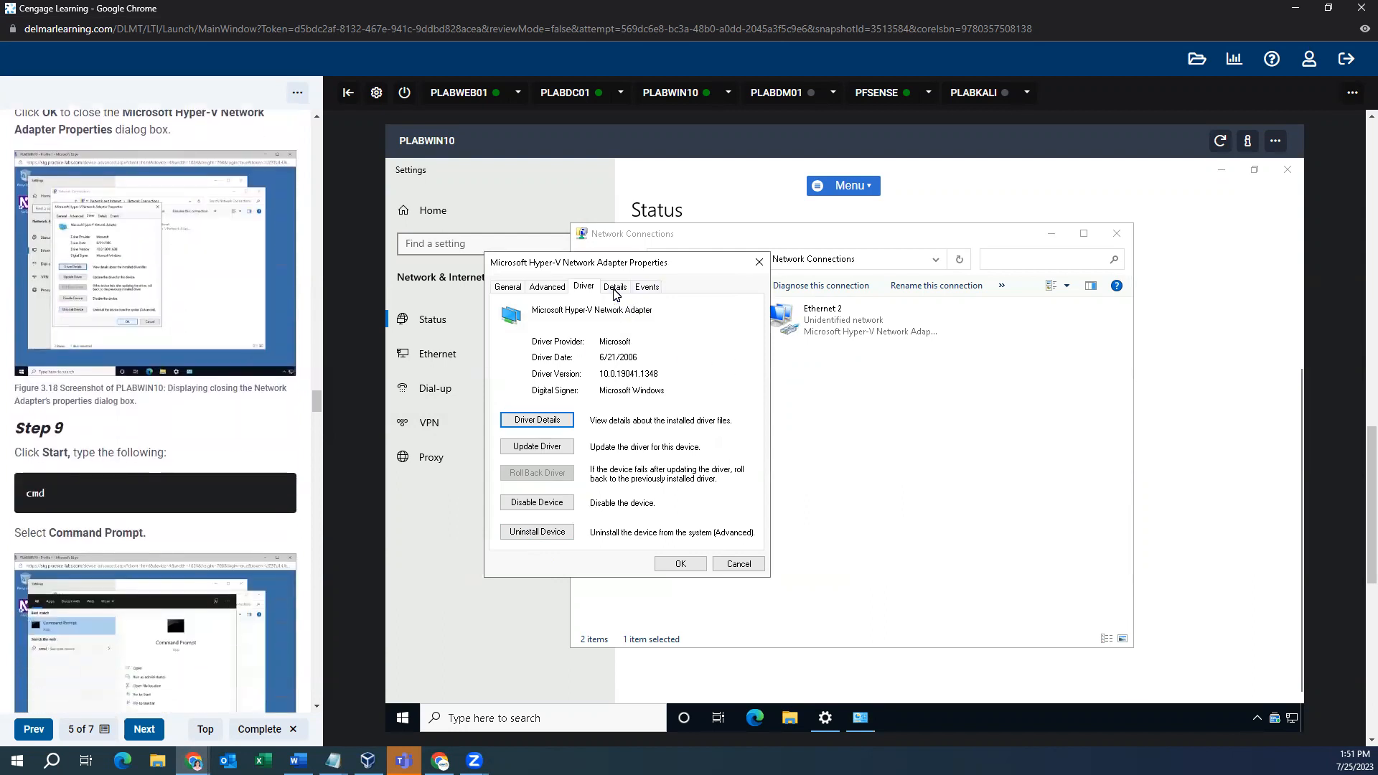
{"action": "scroll", "coordinate": [201, 391], "scroll_direction": "down", "scroll_amount": 4}
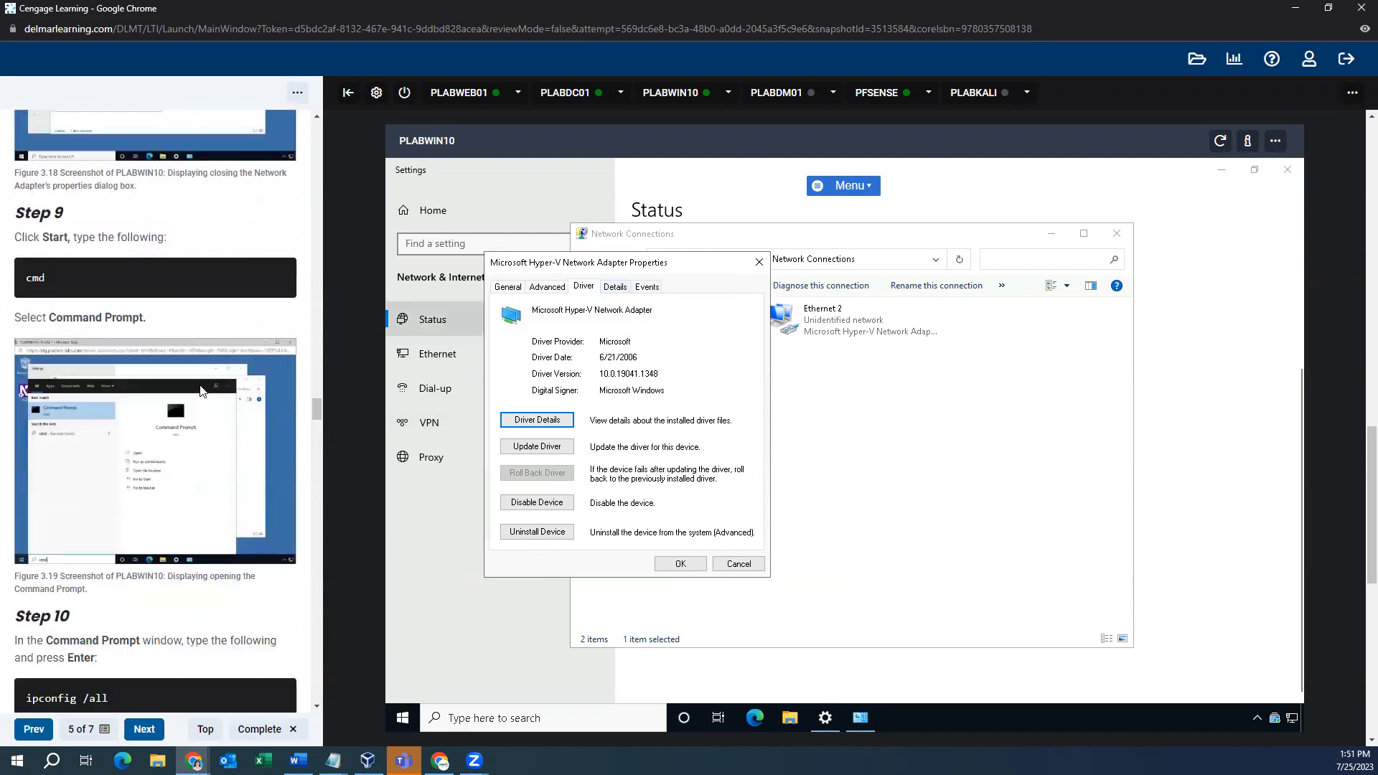
- Launch Command Prompt via cmd and run ipconfig /all
{"action": "left_click", "coordinate": [485, 720]}
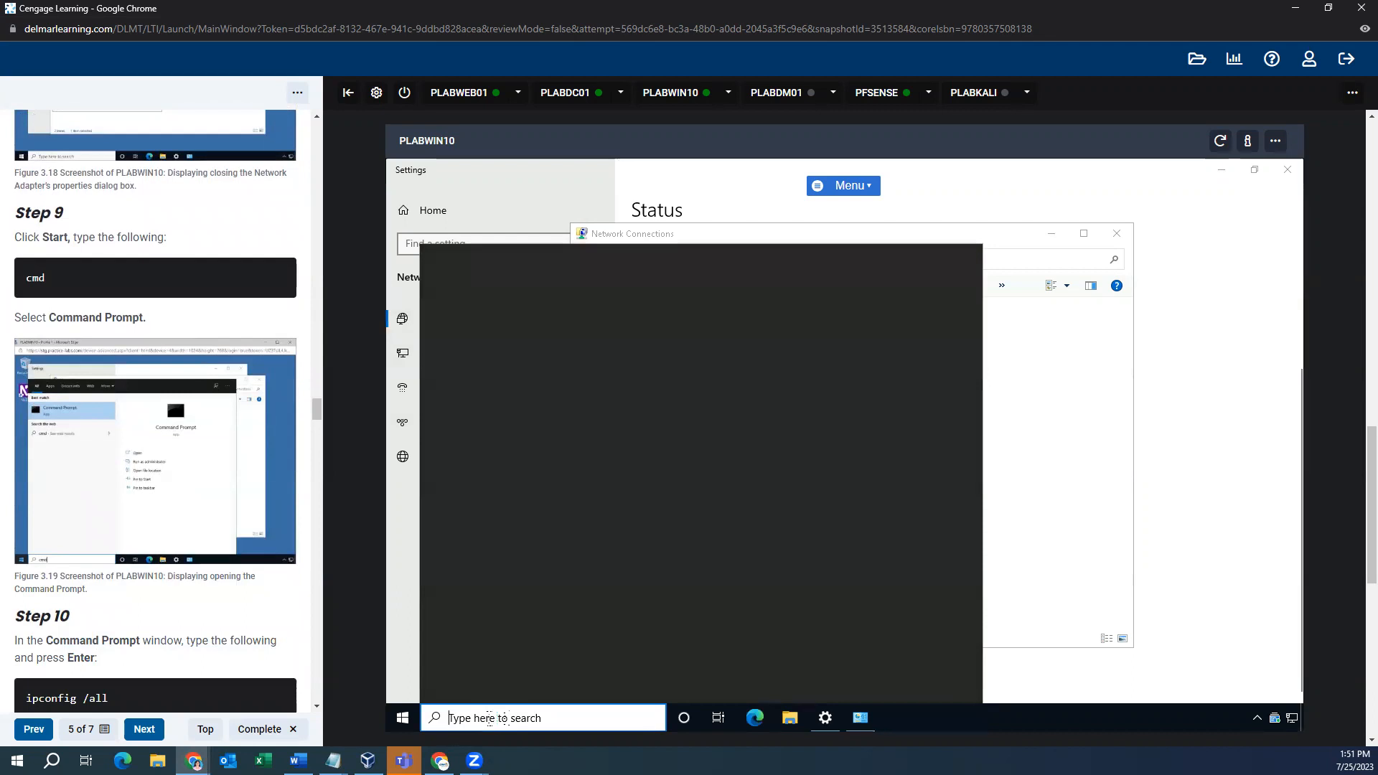
{"action": "type", "text": "cmd"}
{"action": "key", "text": "Return"}
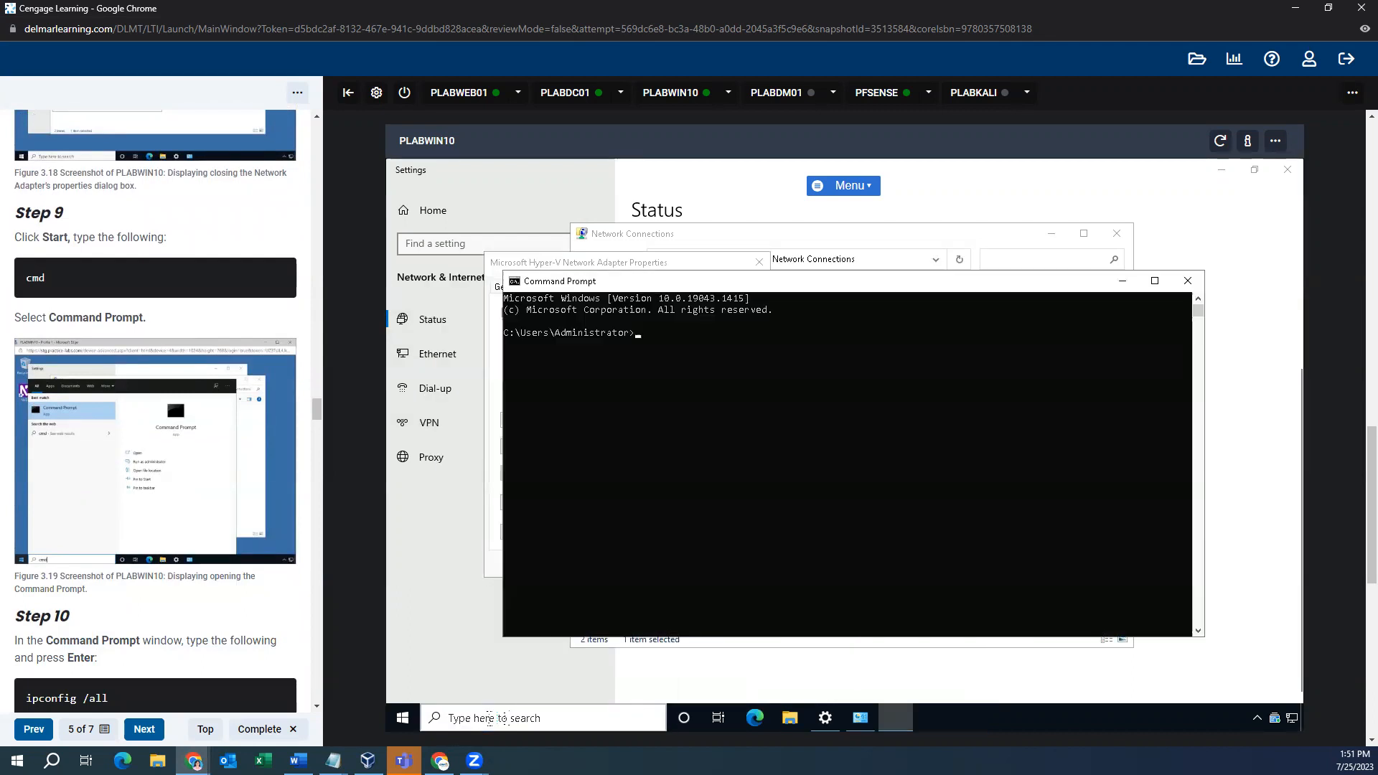
{"action": "type", "text": "i"}
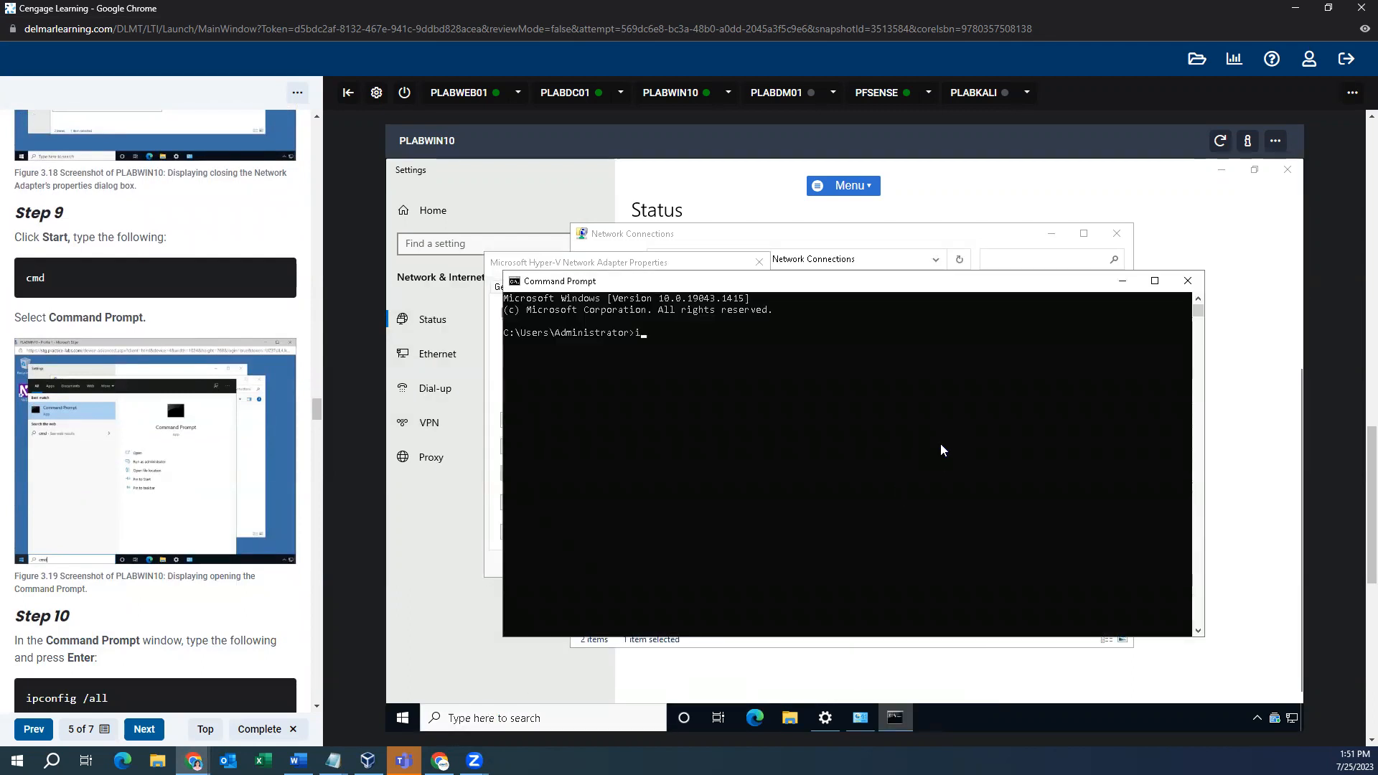
{"action": "type", "text": "pconfig /all"}
{"action": "key", "text": "Return"}
{"action": "scroll", "coordinate": [204, 430], "scroll_direction": "down", "scroll_amount": 8}
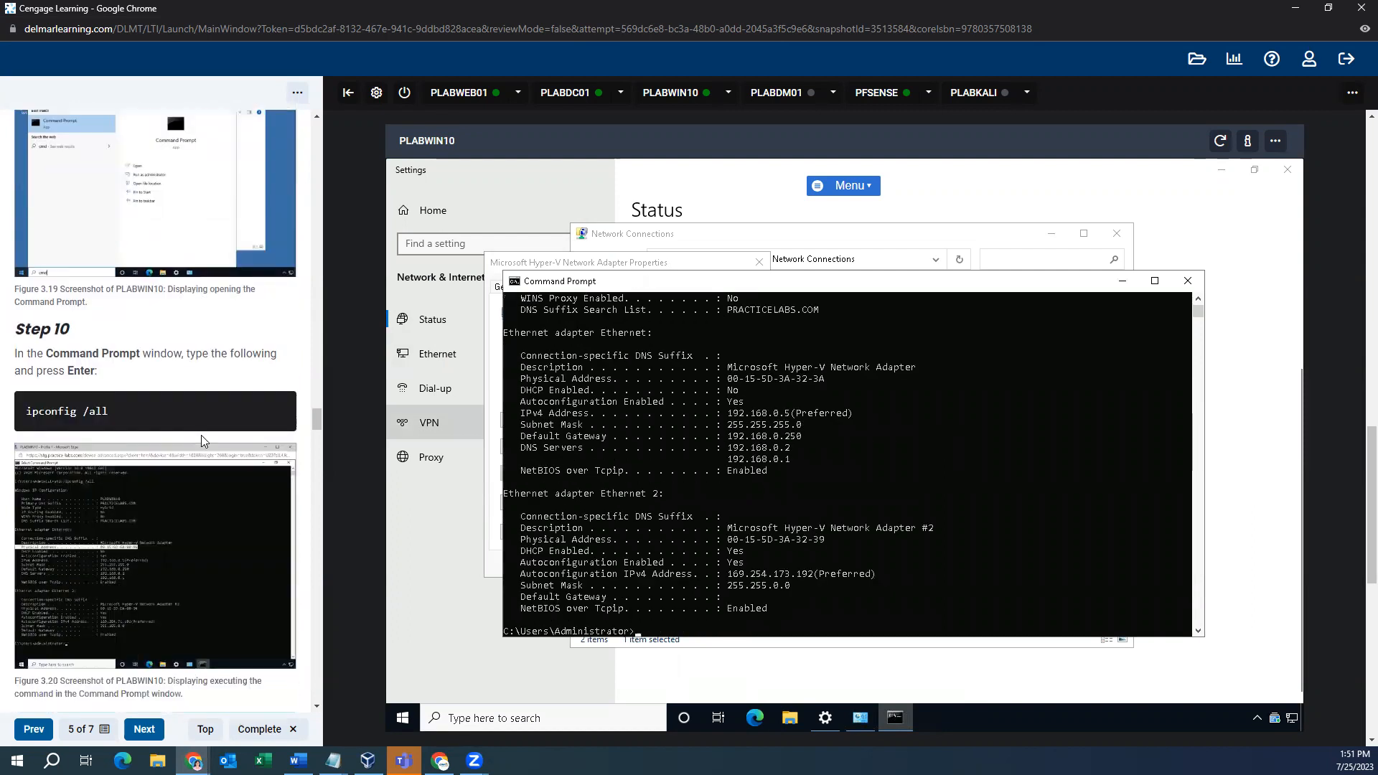
{"action": "scroll", "coordinate": [211, 433], "scroll_direction": "down", "scroll_amount": 8}
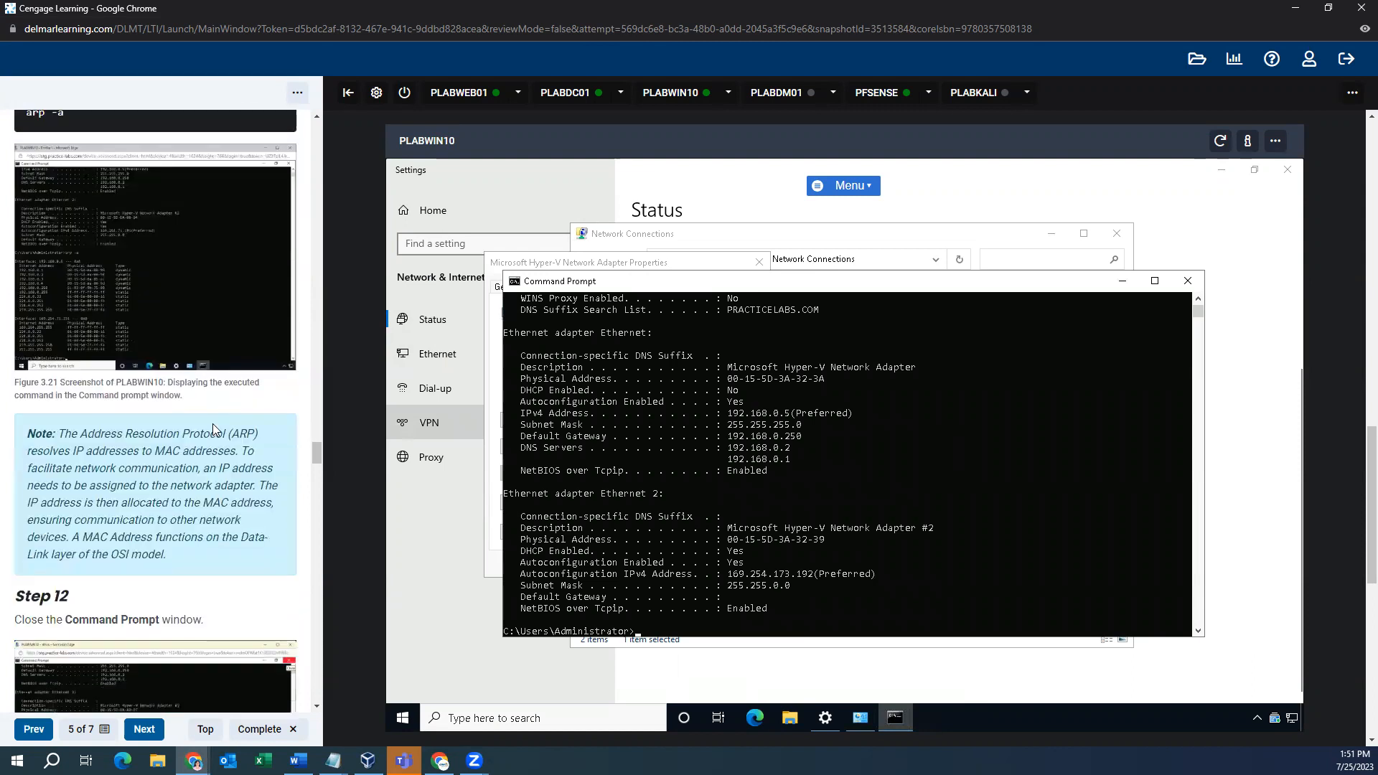
{"action": "scroll", "coordinate": [288, 420], "scroll_direction": "up", "scroll_amount": 3}
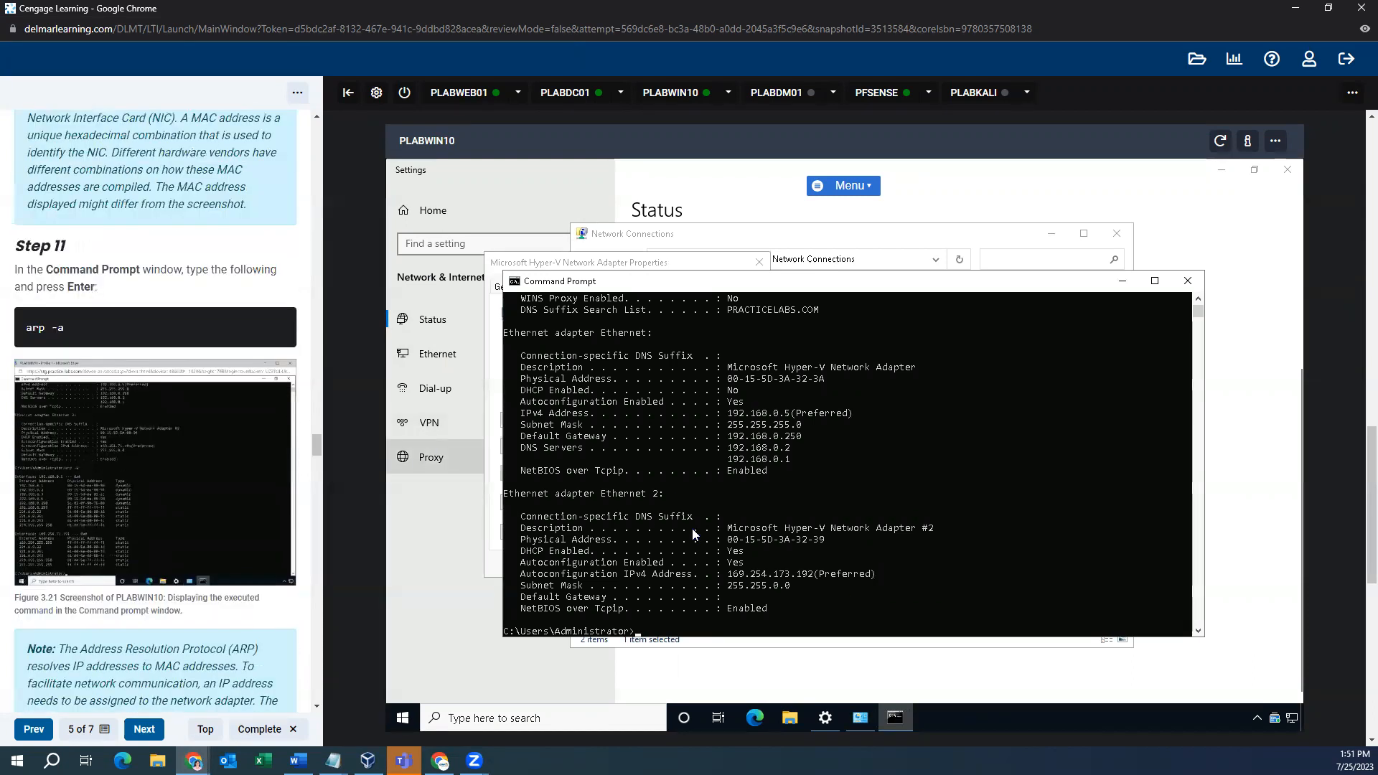
- Run arp -a to list ARP entries for interfaces 192.168.0.5 and 169.254.173.192
{"action": "type", "text": "rp -a"}
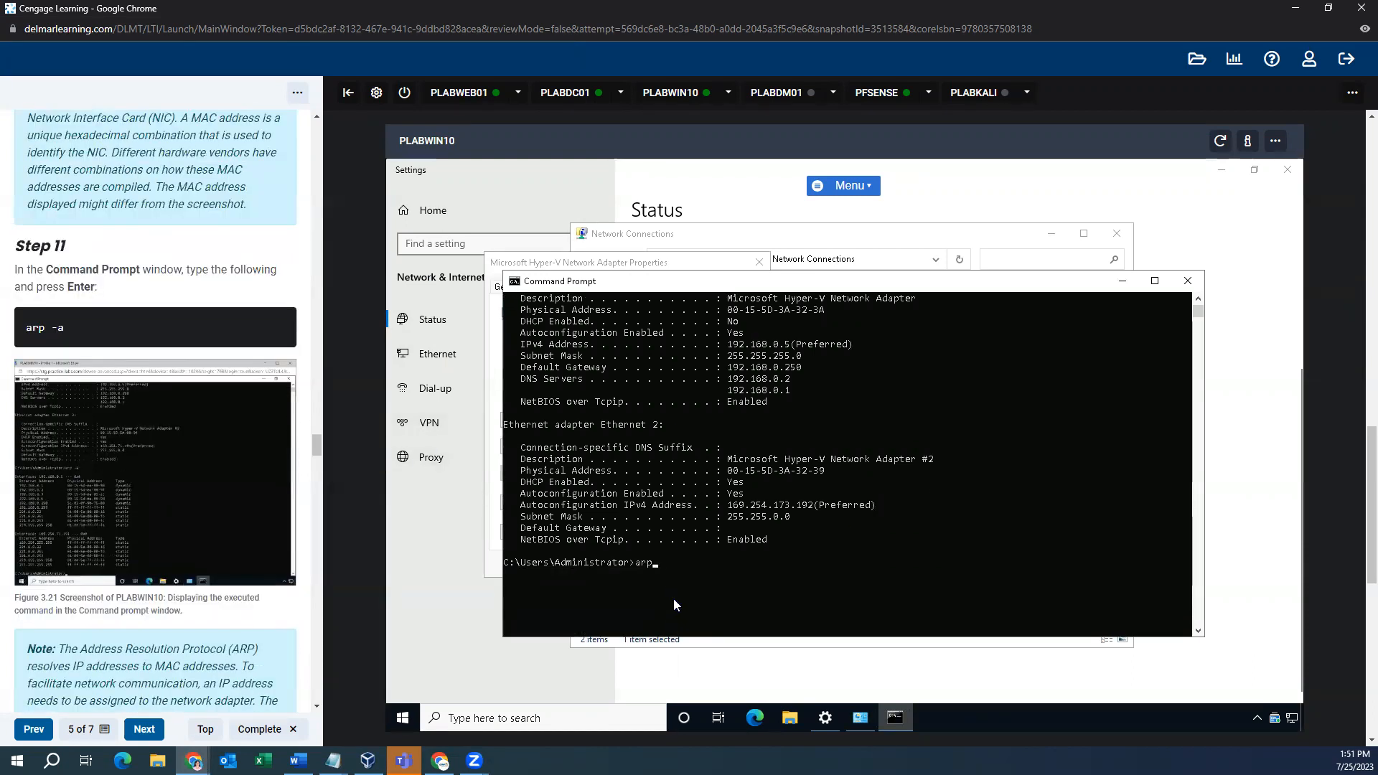
{"action": "key", "text": "Return"}
{"action": "scroll", "coordinate": [259, 508], "scroll_direction": "down", "scroll_amount": 9}
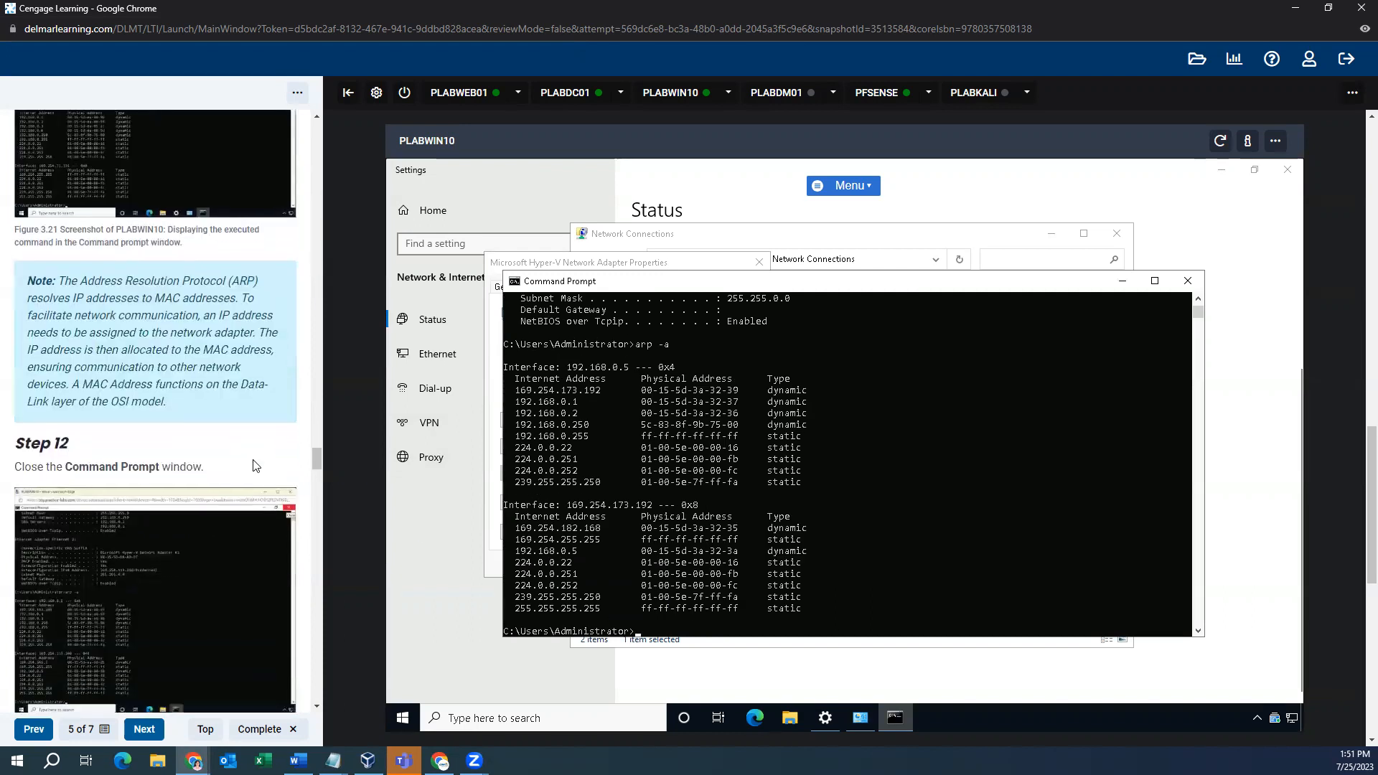
{"action": "scroll", "coordinate": [259, 462], "scroll_direction": "down", "scroll_amount": 15}
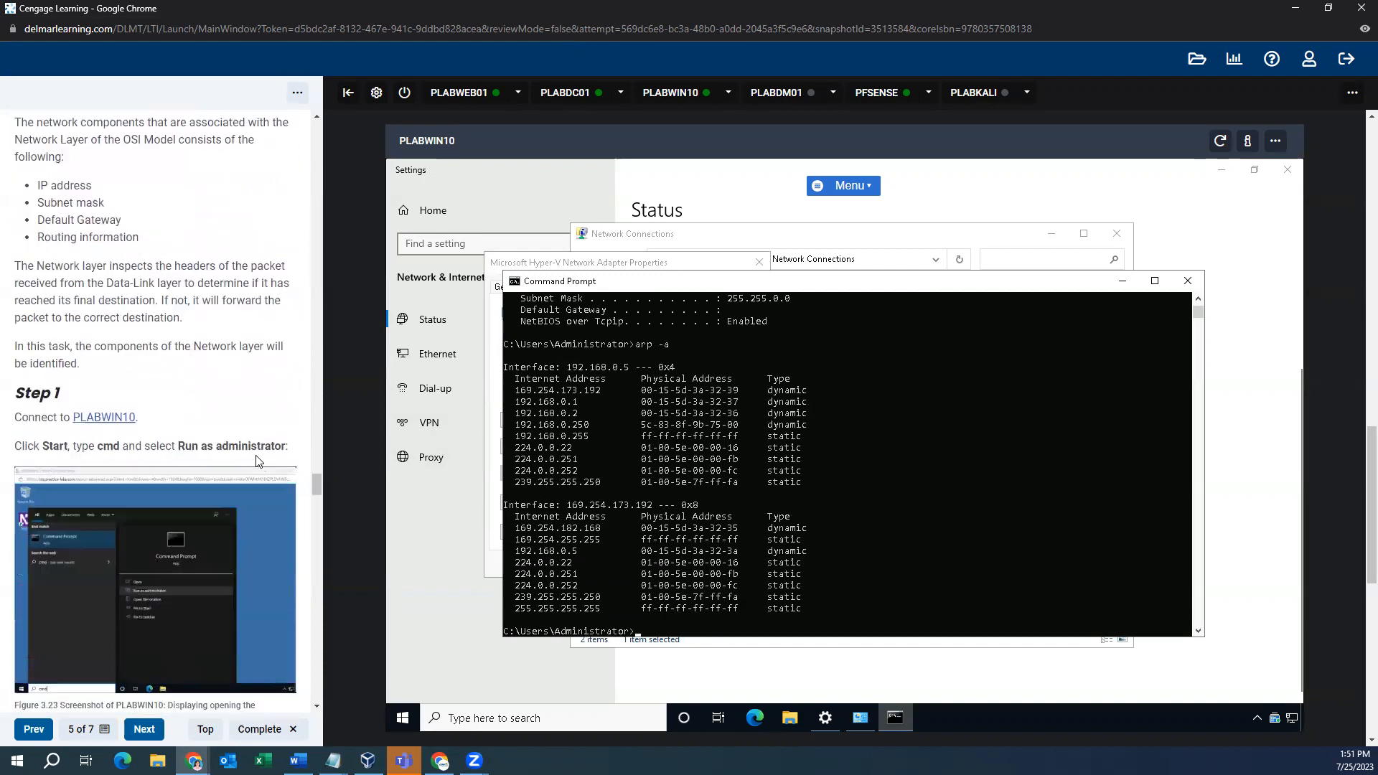
{"action": "scroll", "coordinate": [255, 455], "scroll_direction": "down", "scroll_amount": 12}
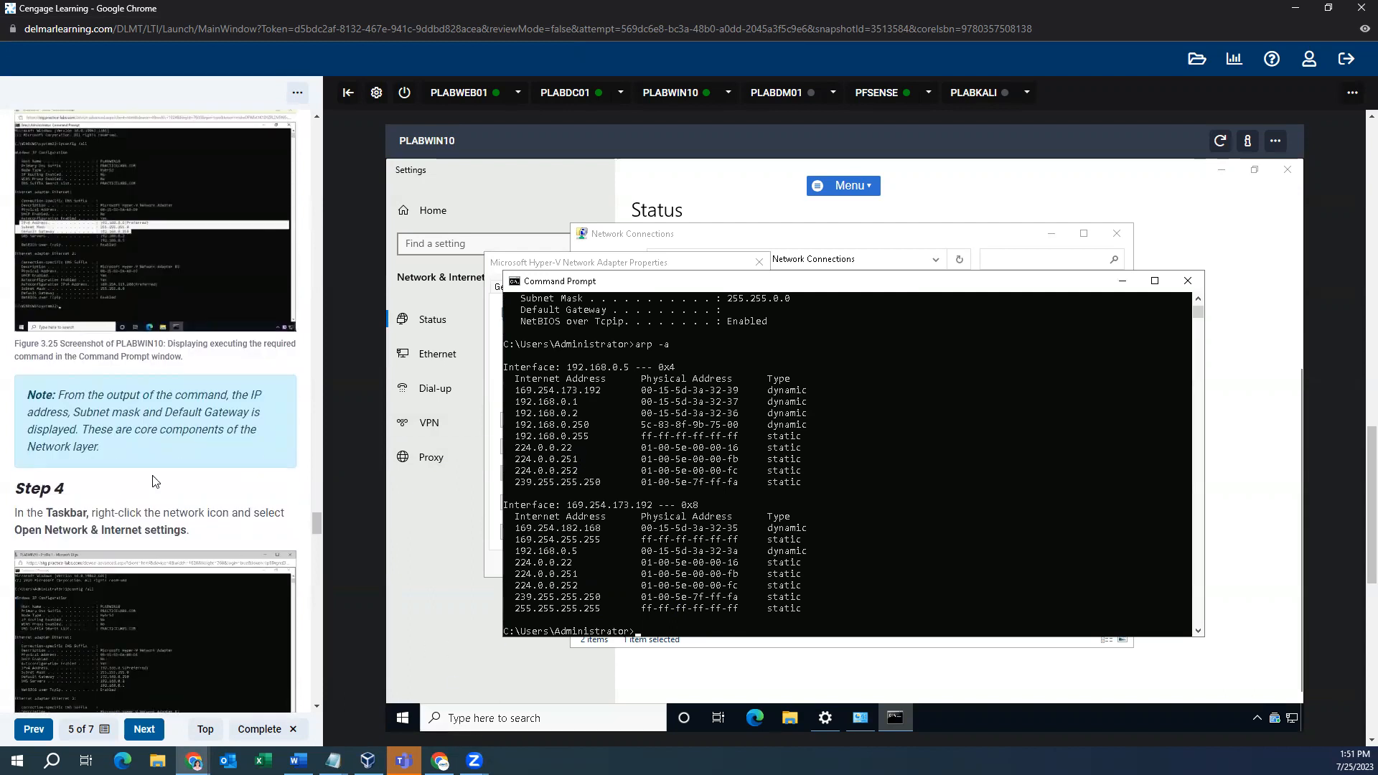
{"action": "scroll", "coordinate": [152, 475], "scroll_direction": "up", "scroll_amount": 20}
{"action": "scroll", "coordinate": [152, 475], "scroll_direction": "up", "scroll_amount": 3}
{"action": "scroll", "coordinate": [152, 475], "scroll_direction": "down", "scroll_amount": 12}
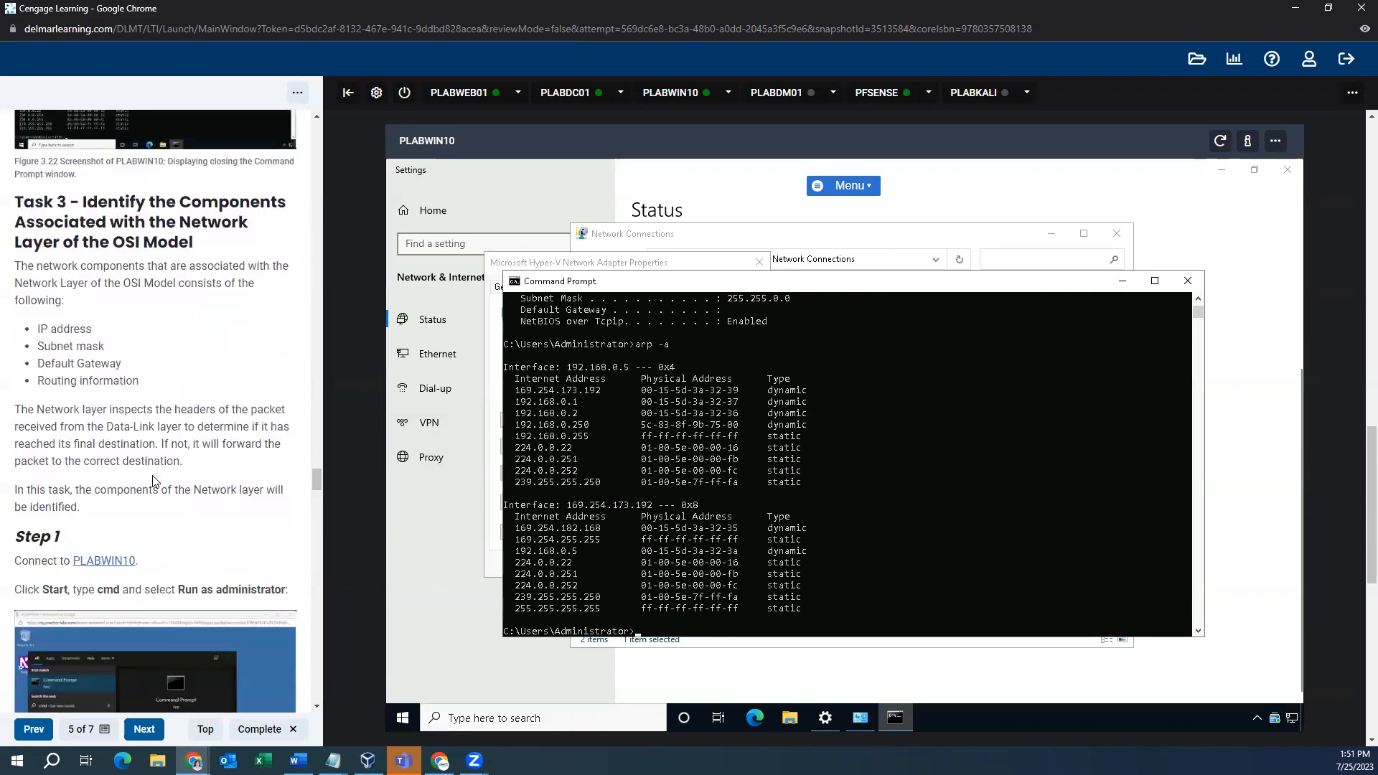
{"action": "scroll", "coordinate": [152, 475], "scroll_direction": "down", "scroll_amount": 15}
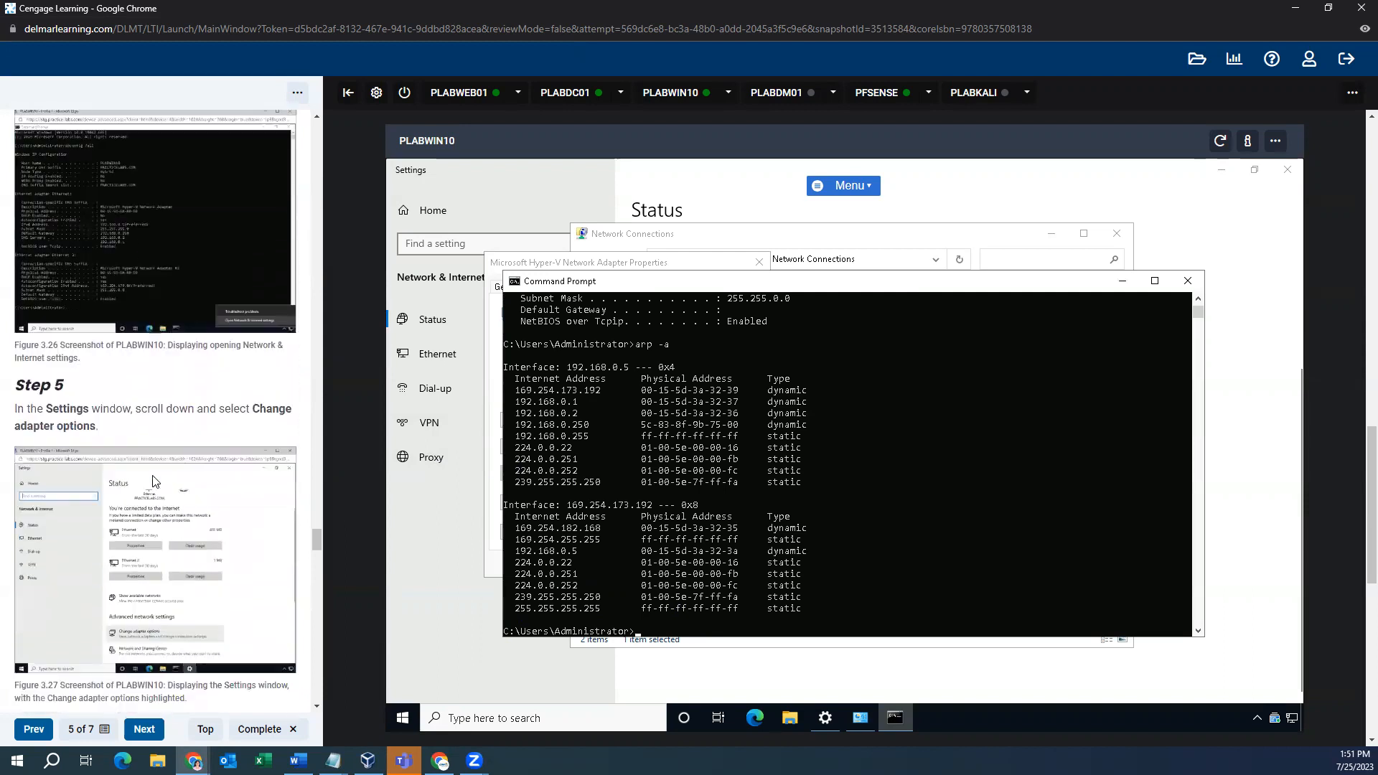
{"action": "scroll", "coordinate": [164, 524], "scroll_direction": "down", "scroll_amount": 7}
- Search for cmd and open Command Prompt's file location from its right-click menu
{"action": "left_click", "coordinate": [536, 719]}
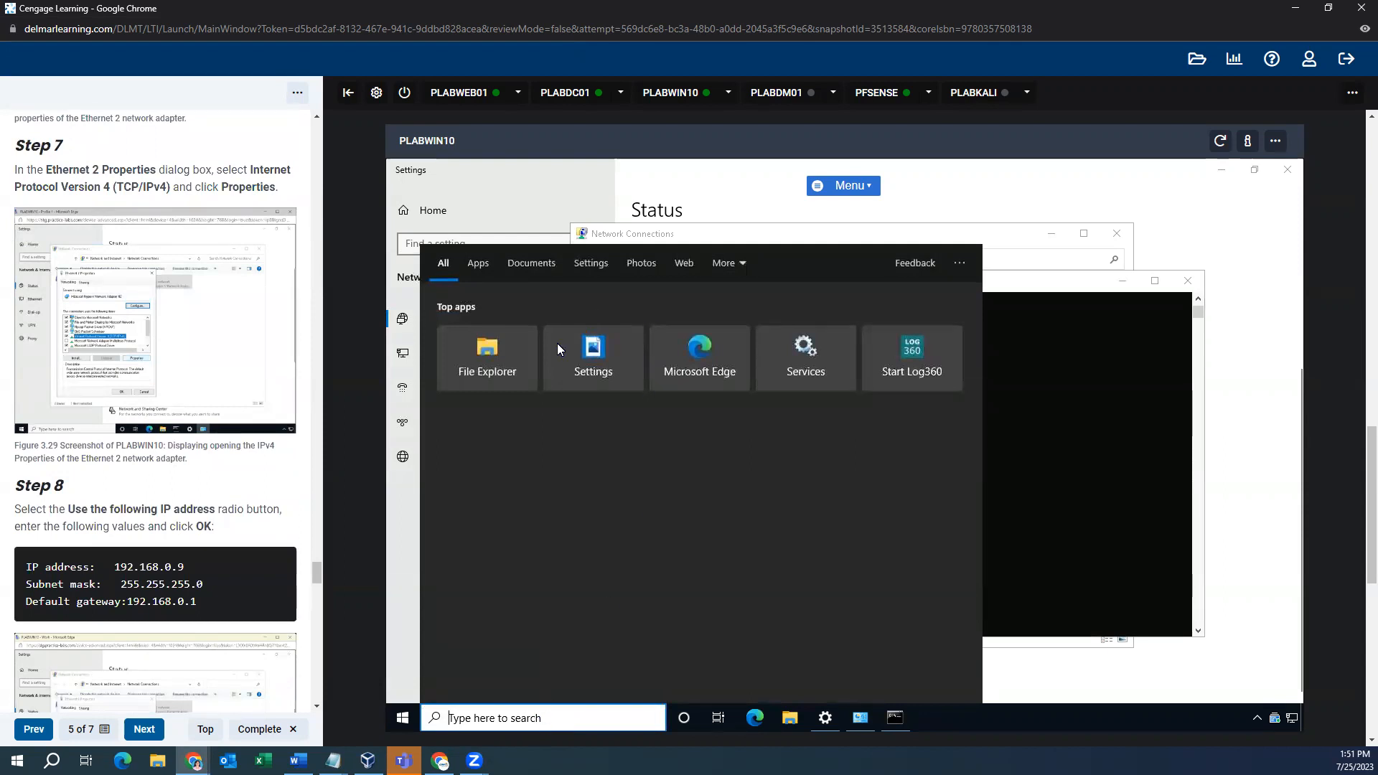
{"action": "type", "text": "cmd"}
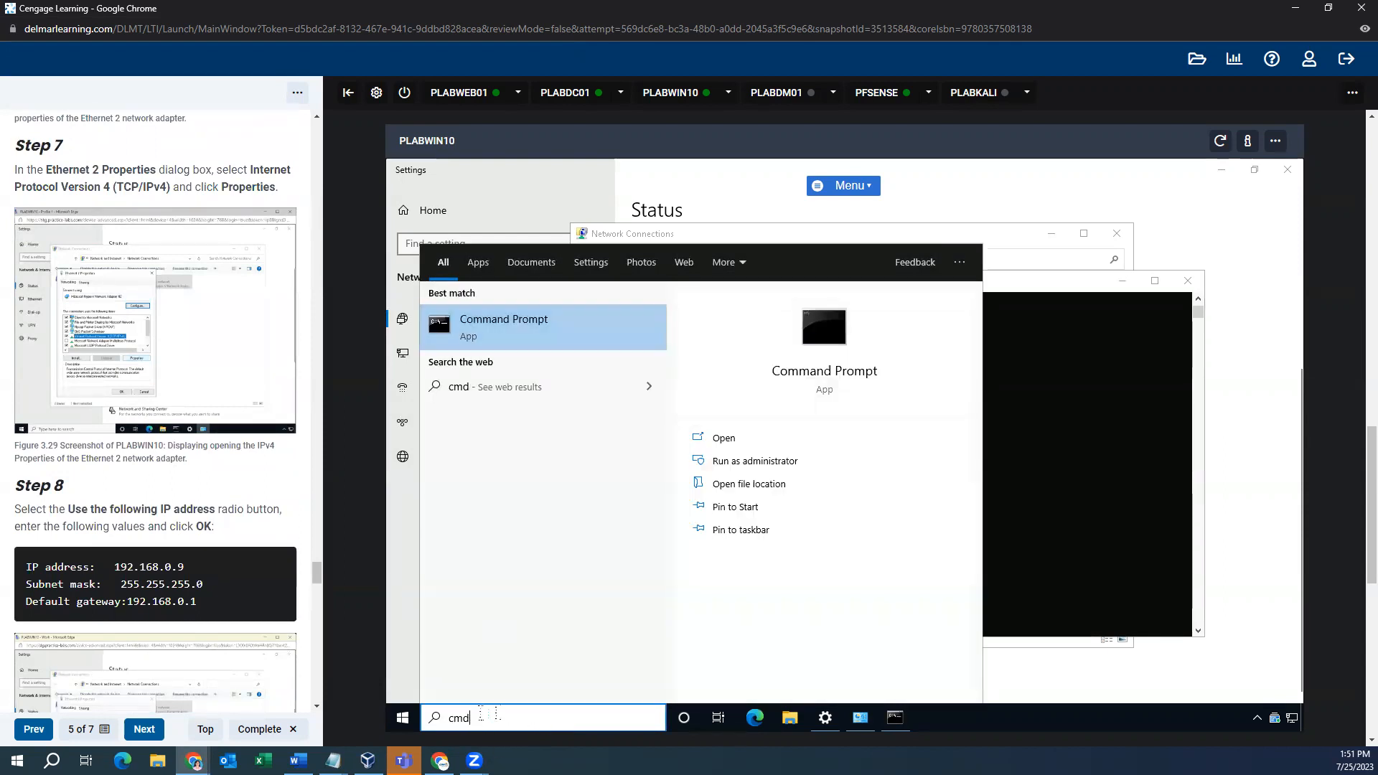
{"action": "right_click", "coordinate": [563, 343]}
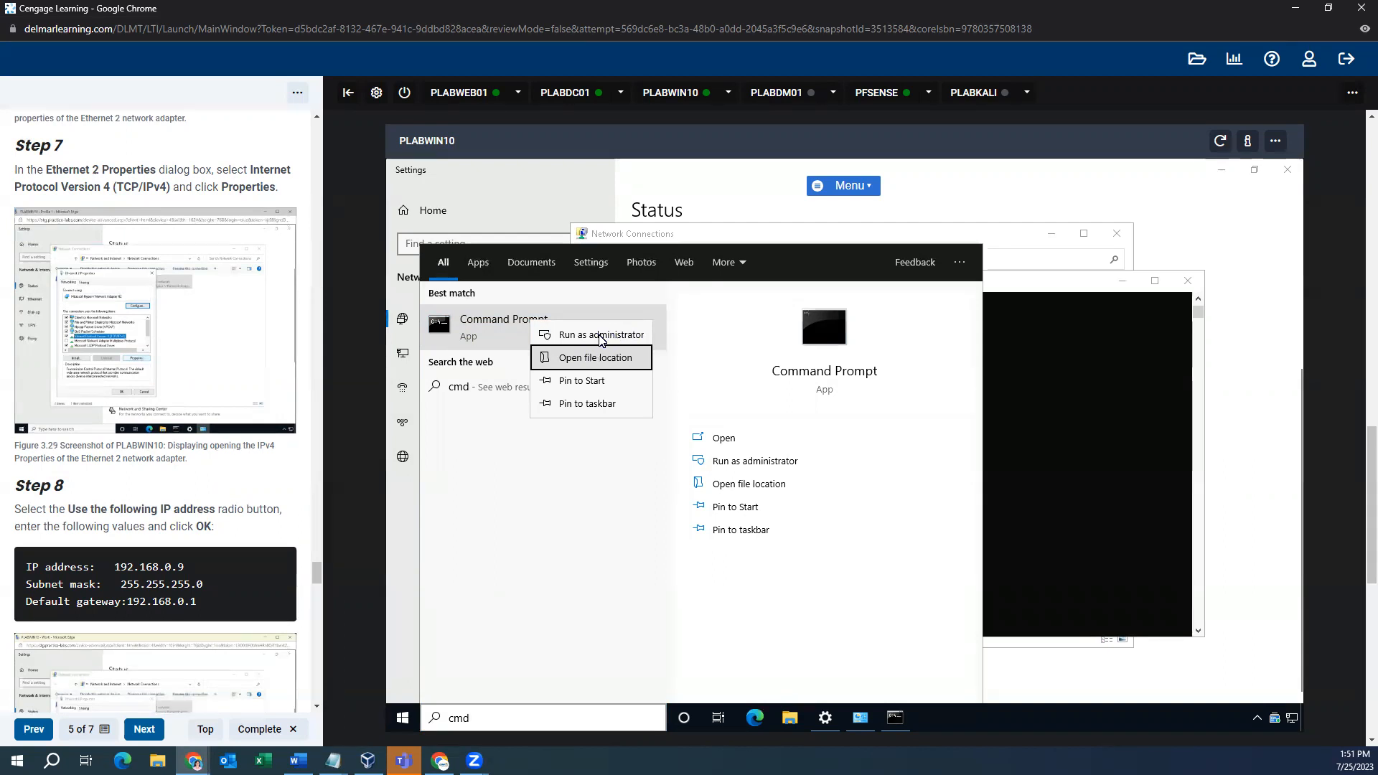
{"action": "left_click", "coordinate": [600, 335]}
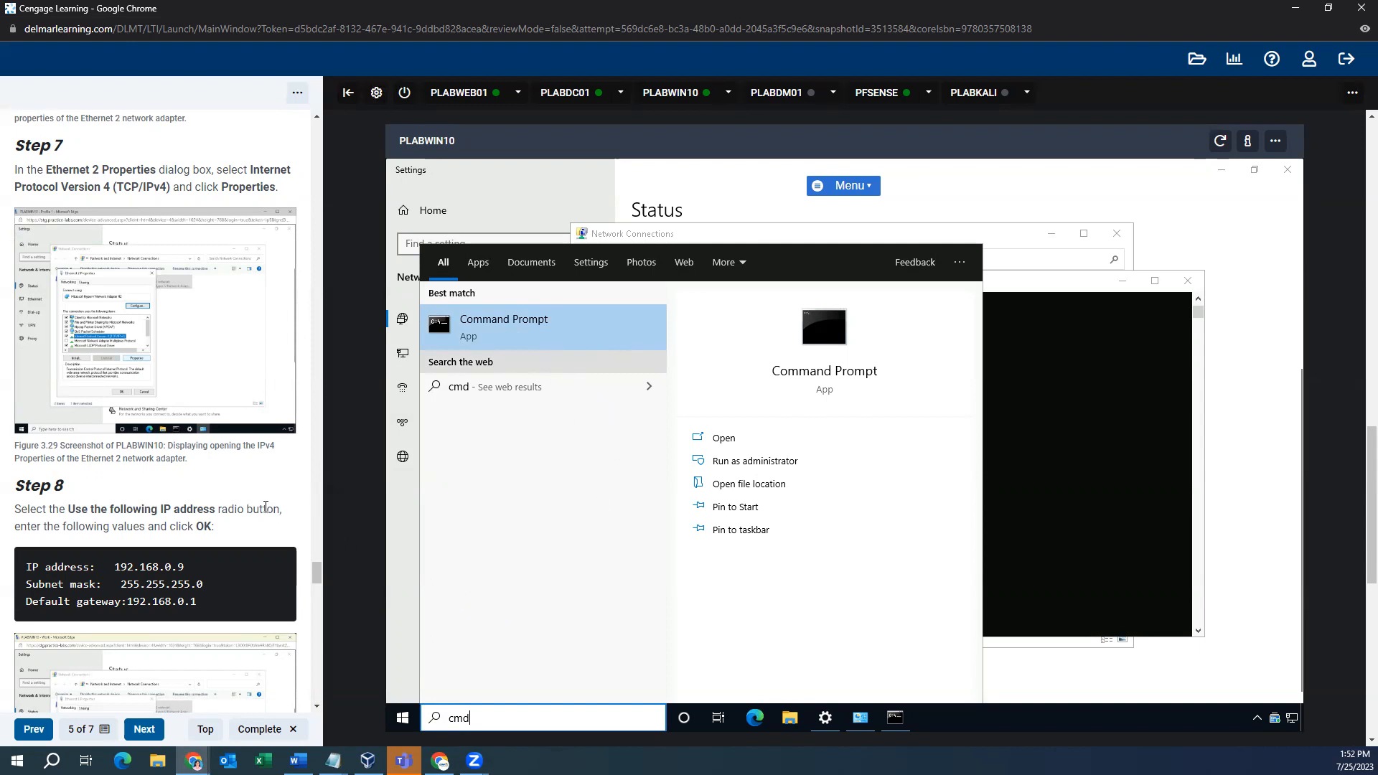
{"action": "scroll", "coordinate": [265, 507], "scroll_direction": "down", "scroll_amount": 8}
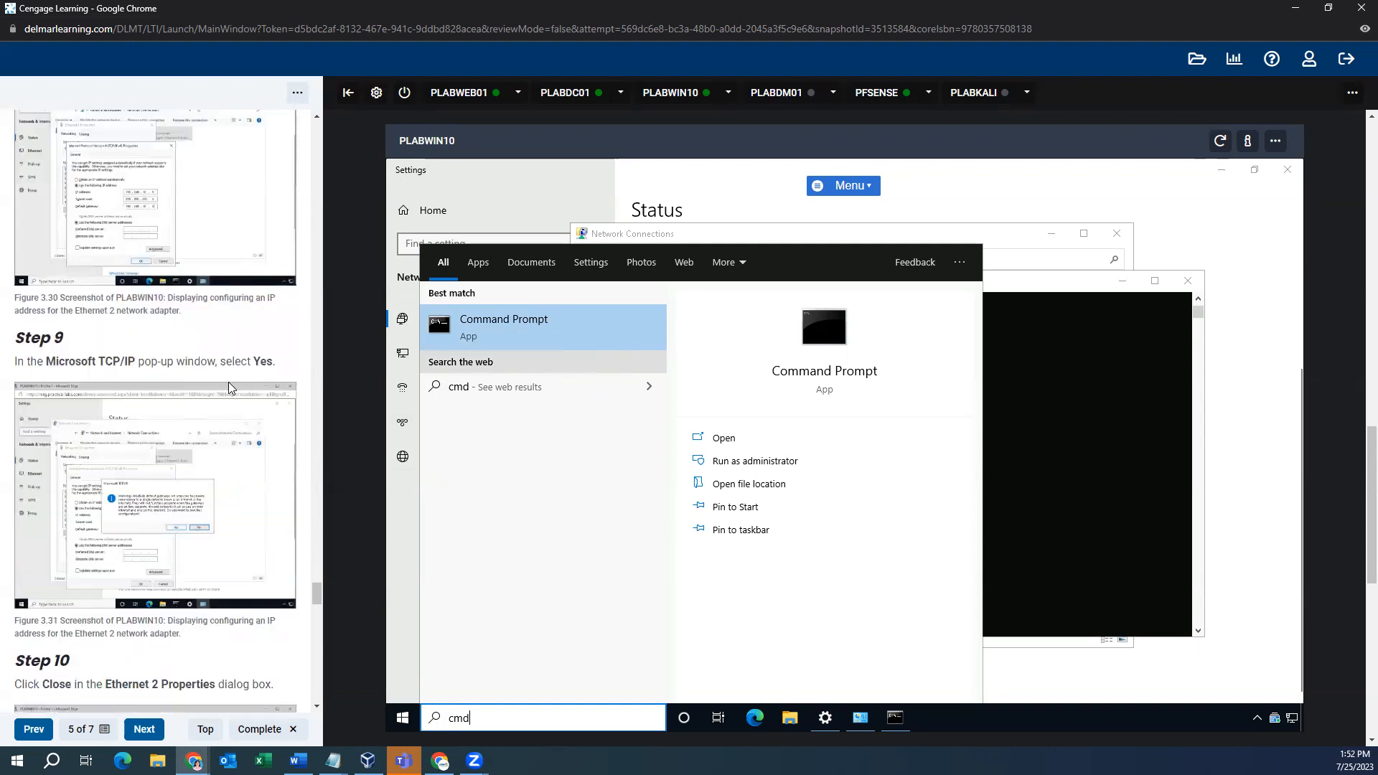
{"action": "scroll", "coordinate": [235, 383], "scroll_direction": "up", "scroll_amount": 5}
{"action": "scroll", "coordinate": [528, 401], "scroll_direction": "up", "scroll_amount": 1}
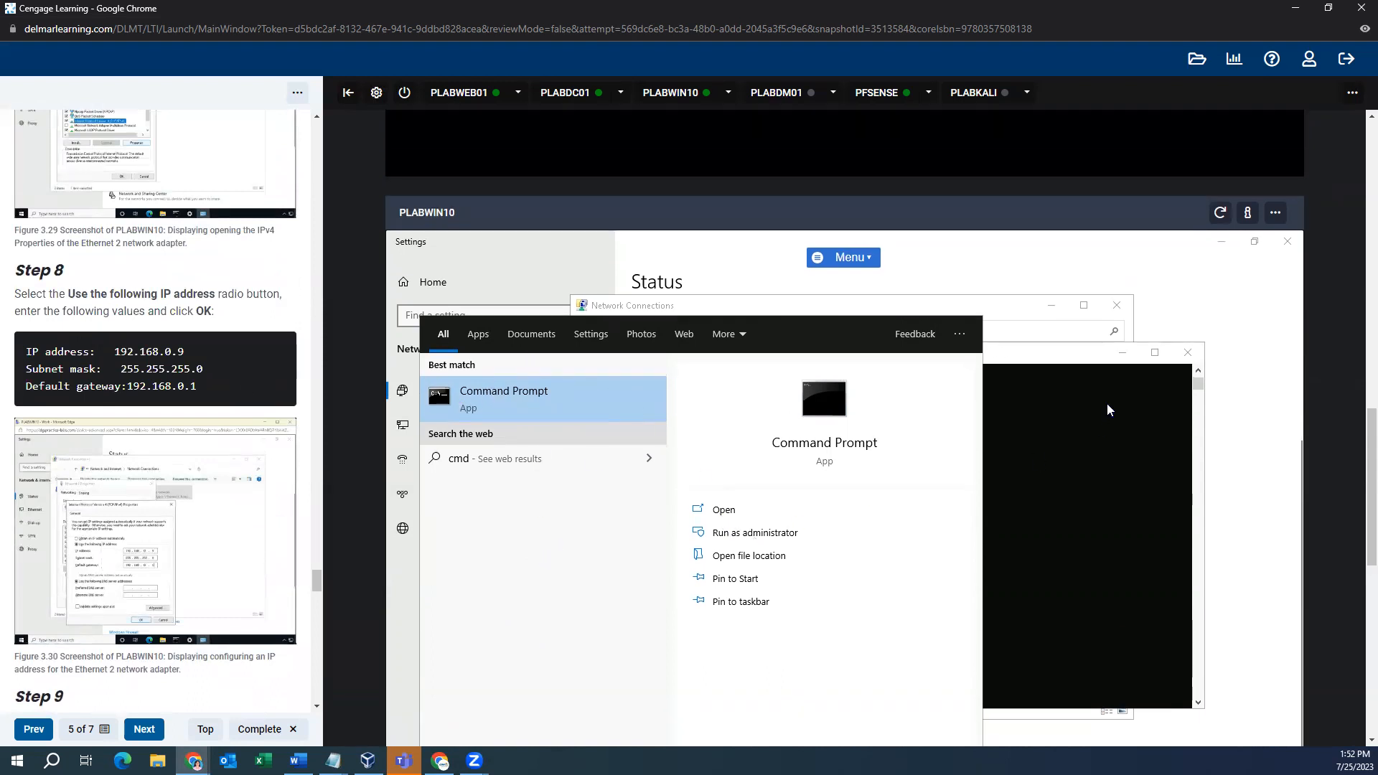
{"action": "scroll", "coordinate": [1359, 450], "scroll_direction": "down", "scroll_amount": 2}
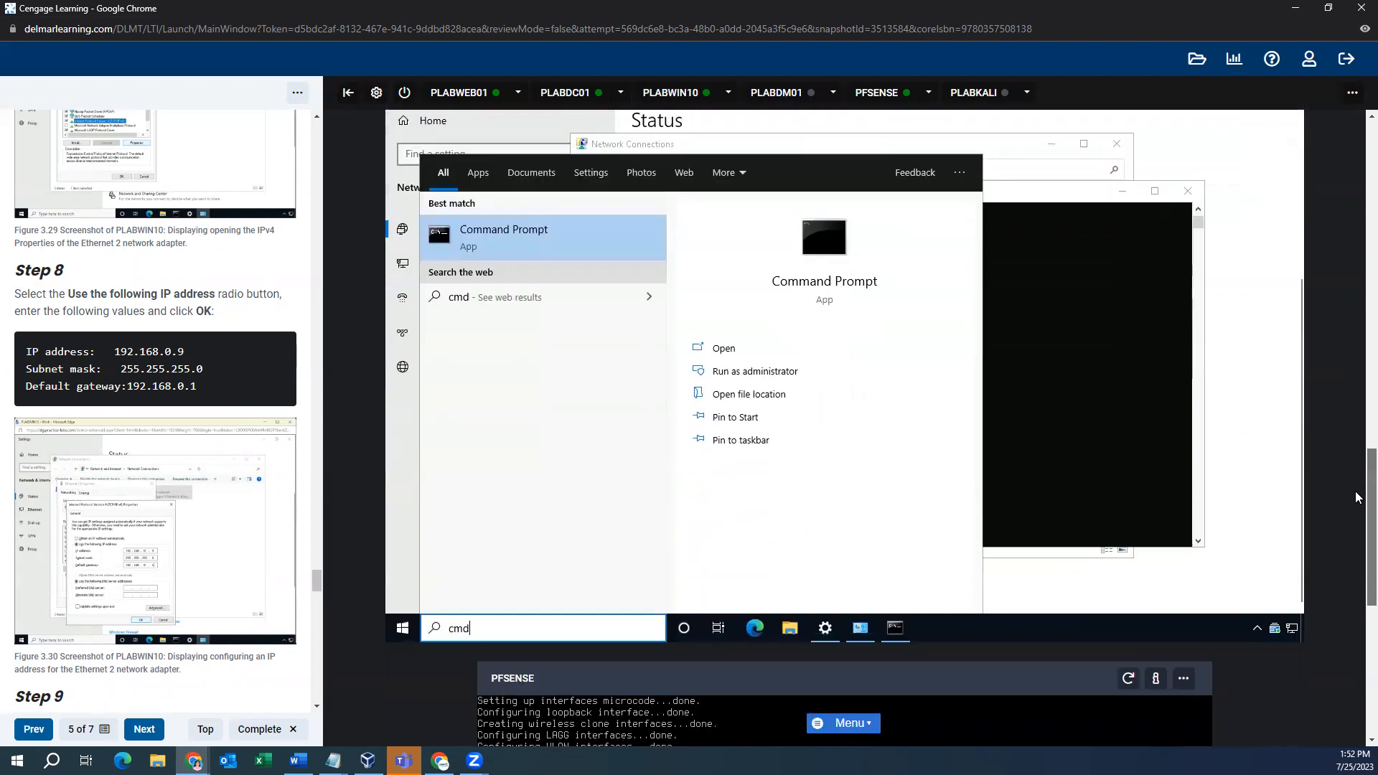
- Close the leftover Command Prompt, Windows System, Network Connections and adapter properties windows, then start a new search
{"action": "left_click", "coordinate": [1166, 236]}
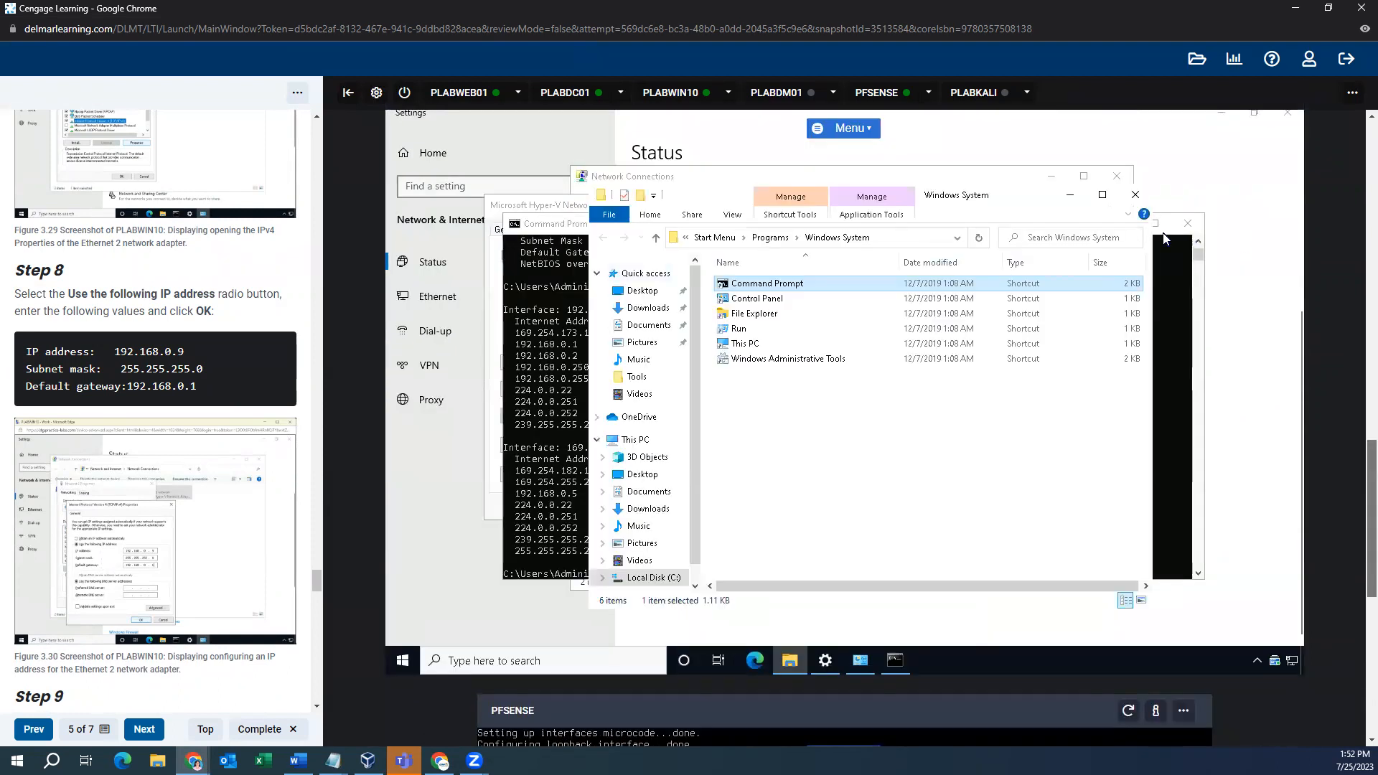
{"action": "left_click", "coordinate": [887, 302]}
{"action": "left_click", "coordinate": [906, 671]}
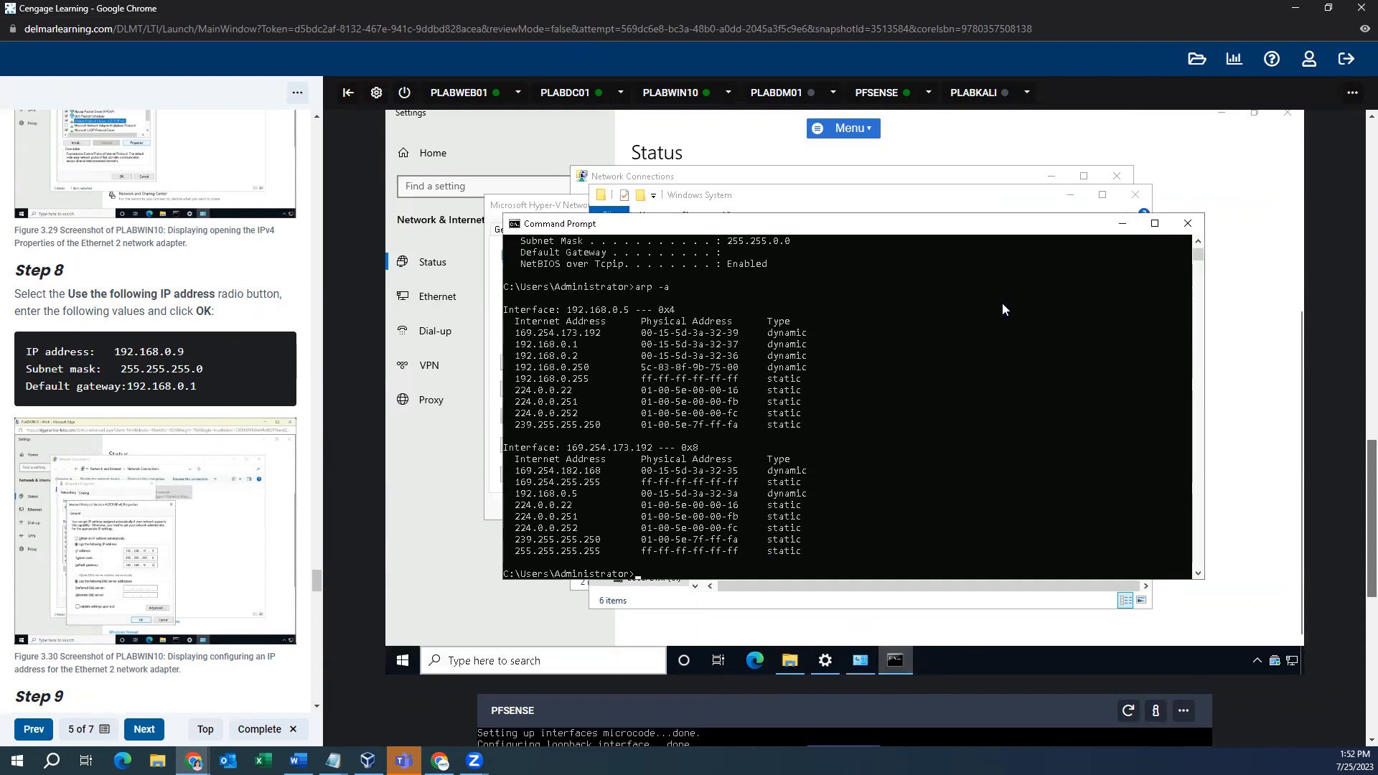
{"action": "left_click", "coordinate": [1200, 223]}
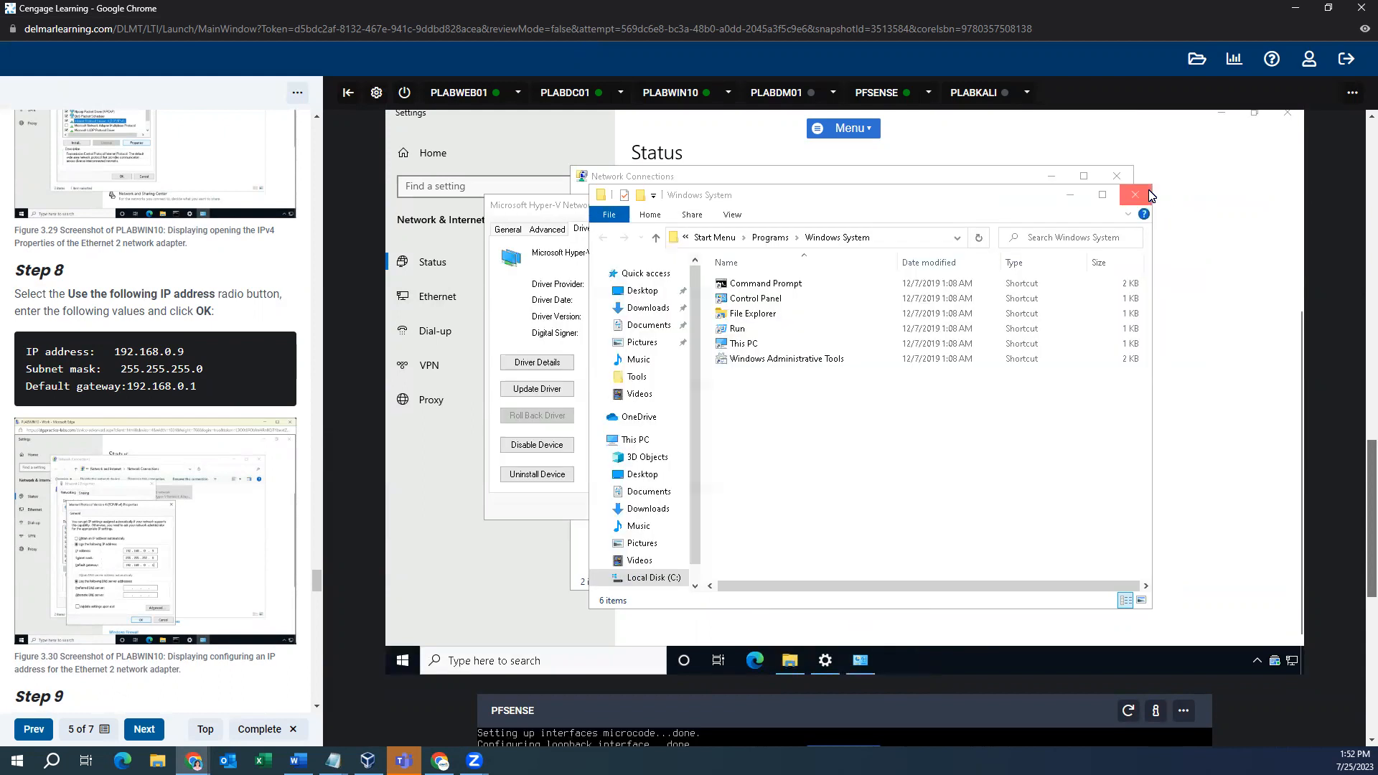
{"action": "left_click", "coordinate": [1135, 195]}
{"action": "left_click", "coordinate": [1108, 174]}
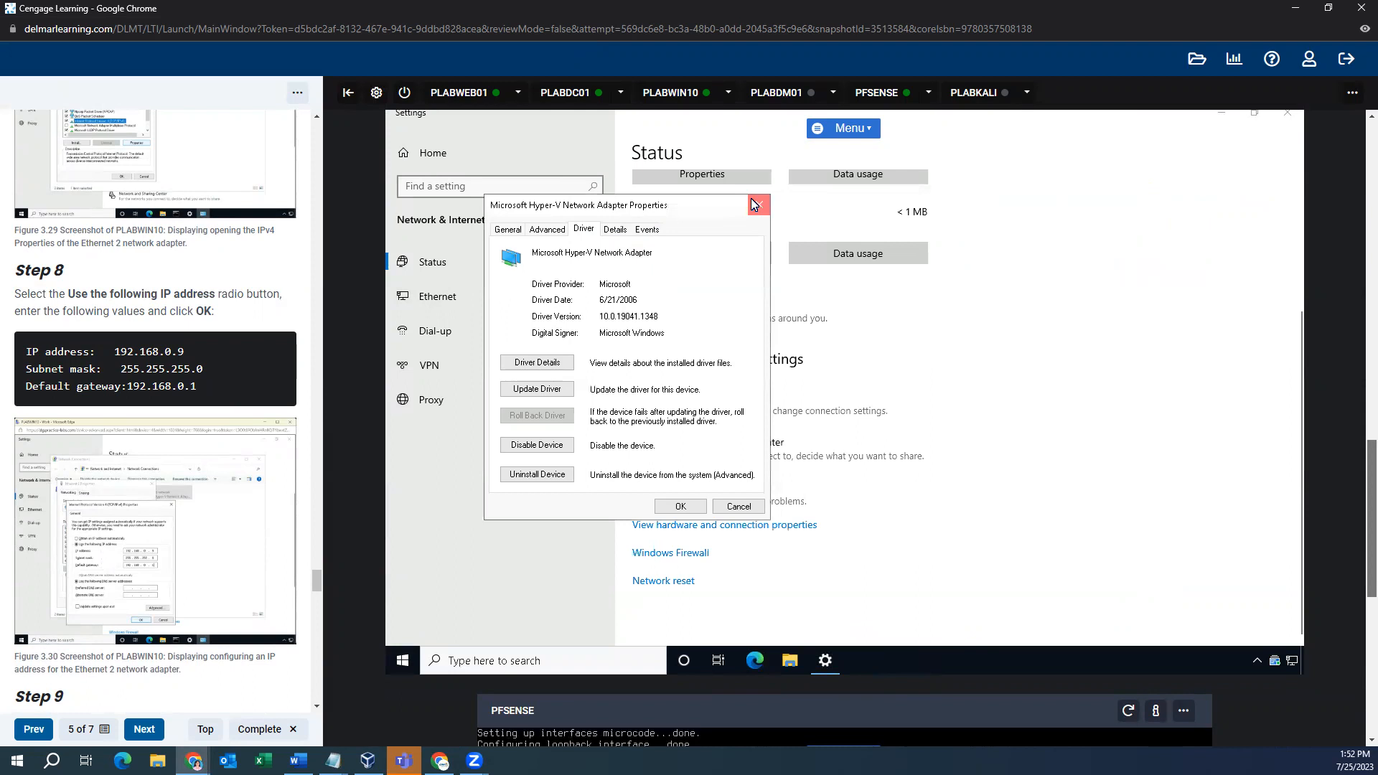
{"action": "left_click", "coordinate": [753, 202]}
{"action": "left_click", "coordinate": [450, 660]}
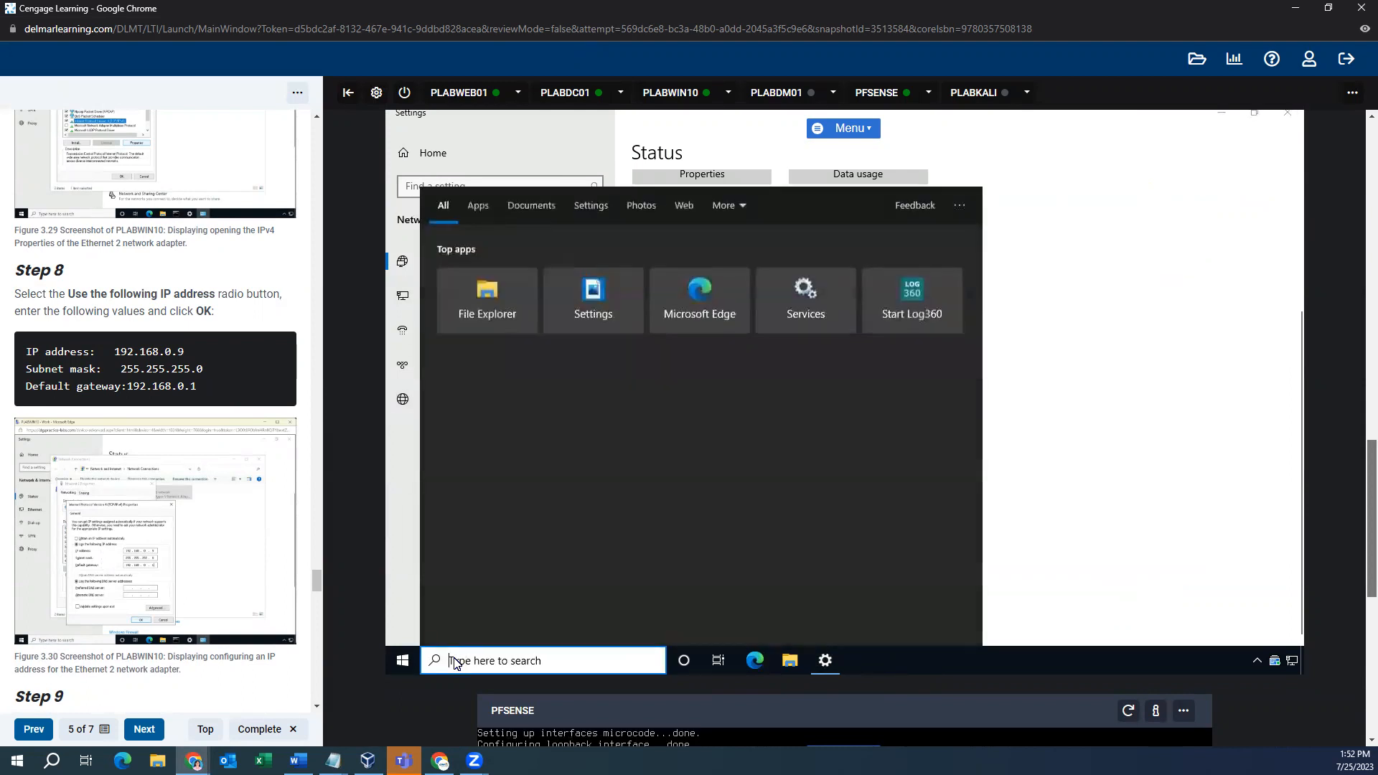
- Launch Command Prompt as administrator from the cmd search, approving the UAC prompt
{"action": "type", "text": "cmd"}
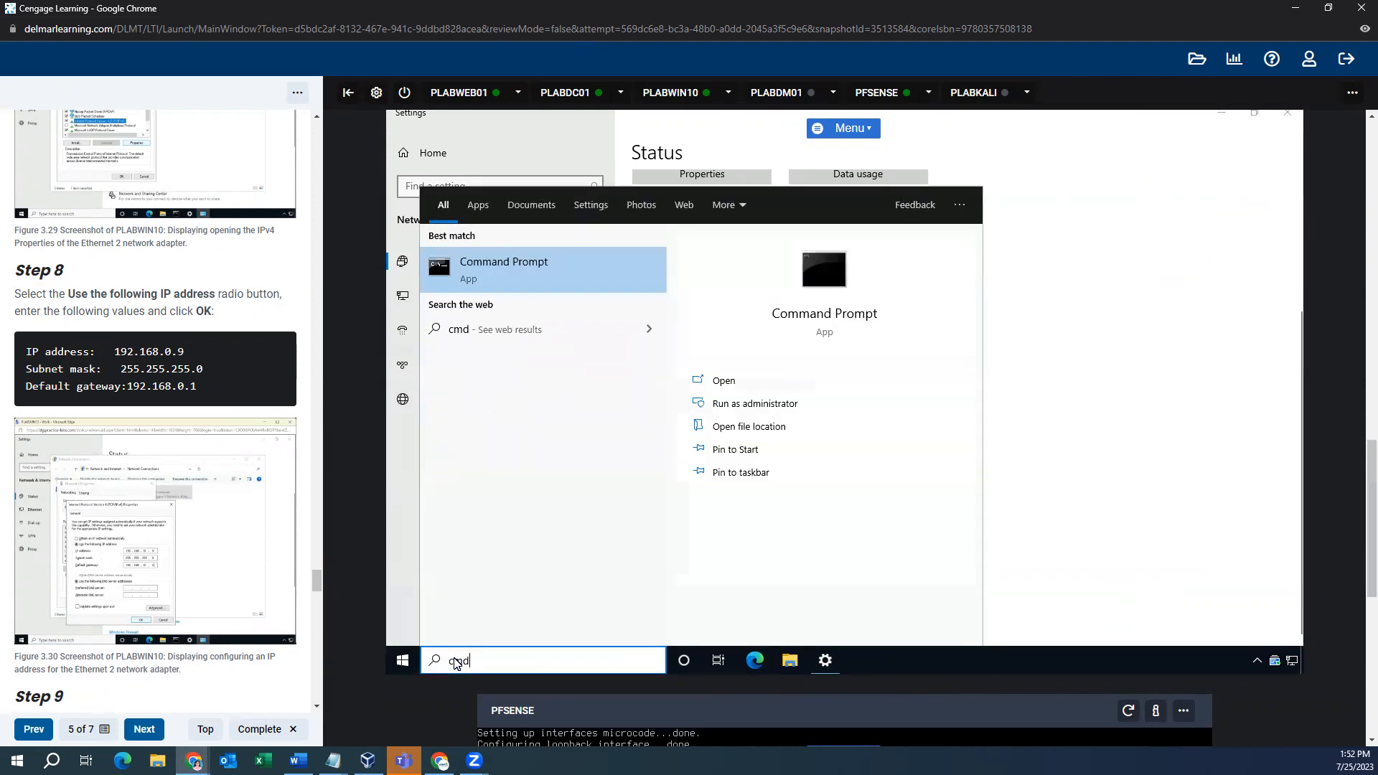
{"action": "left_click", "coordinate": [751, 405]}
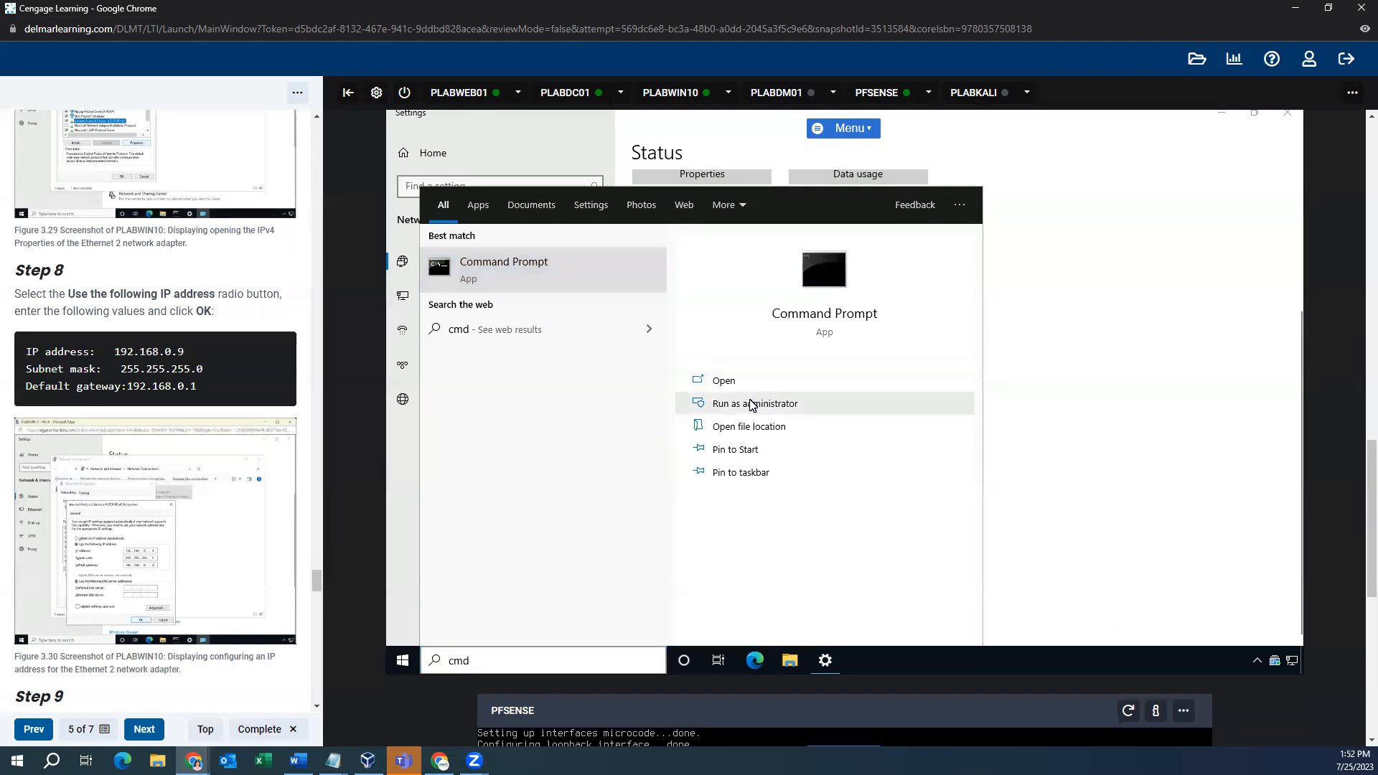
{"action": "left_click", "coordinate": [752, 405]}
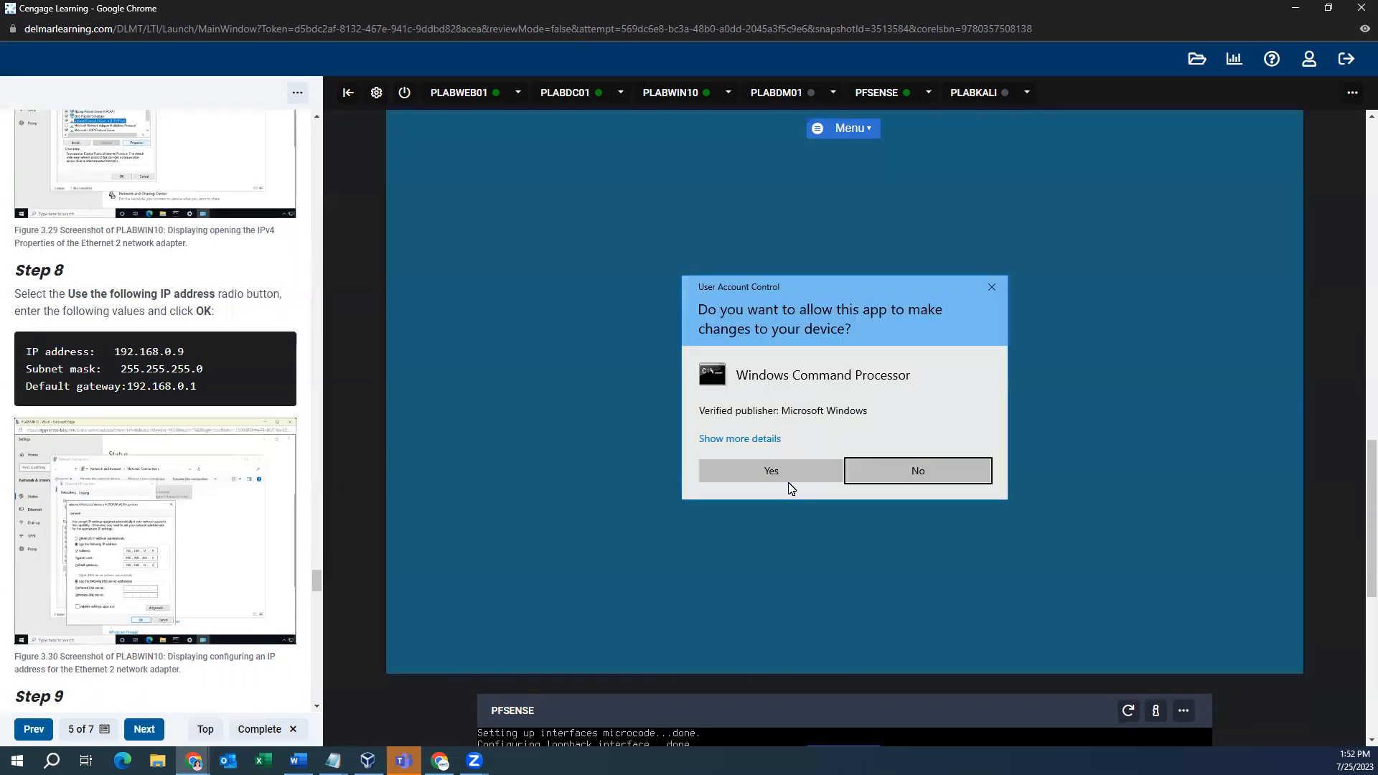
{"action": "left_click", "coordinate": [792, 471]}
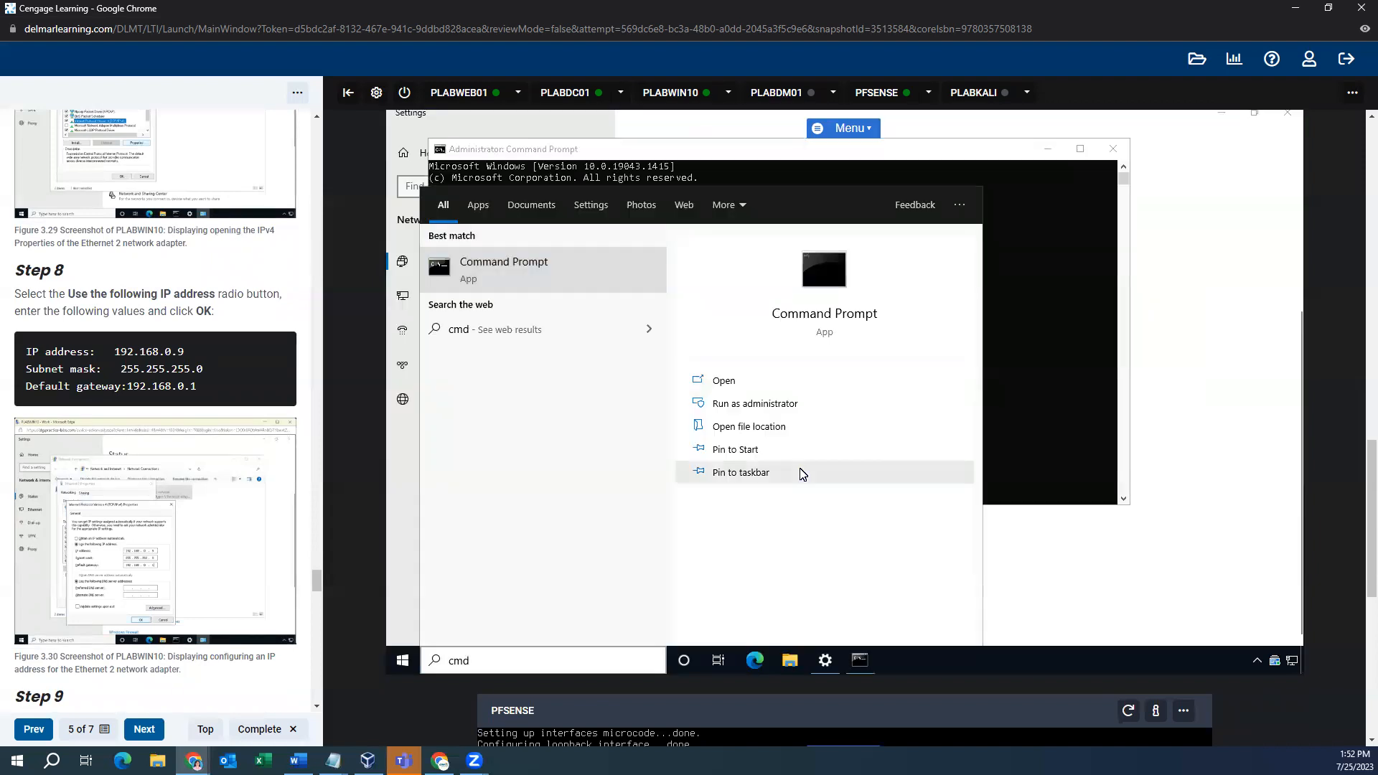
{"action": "left_click", "coordinate": [1179, 468]}
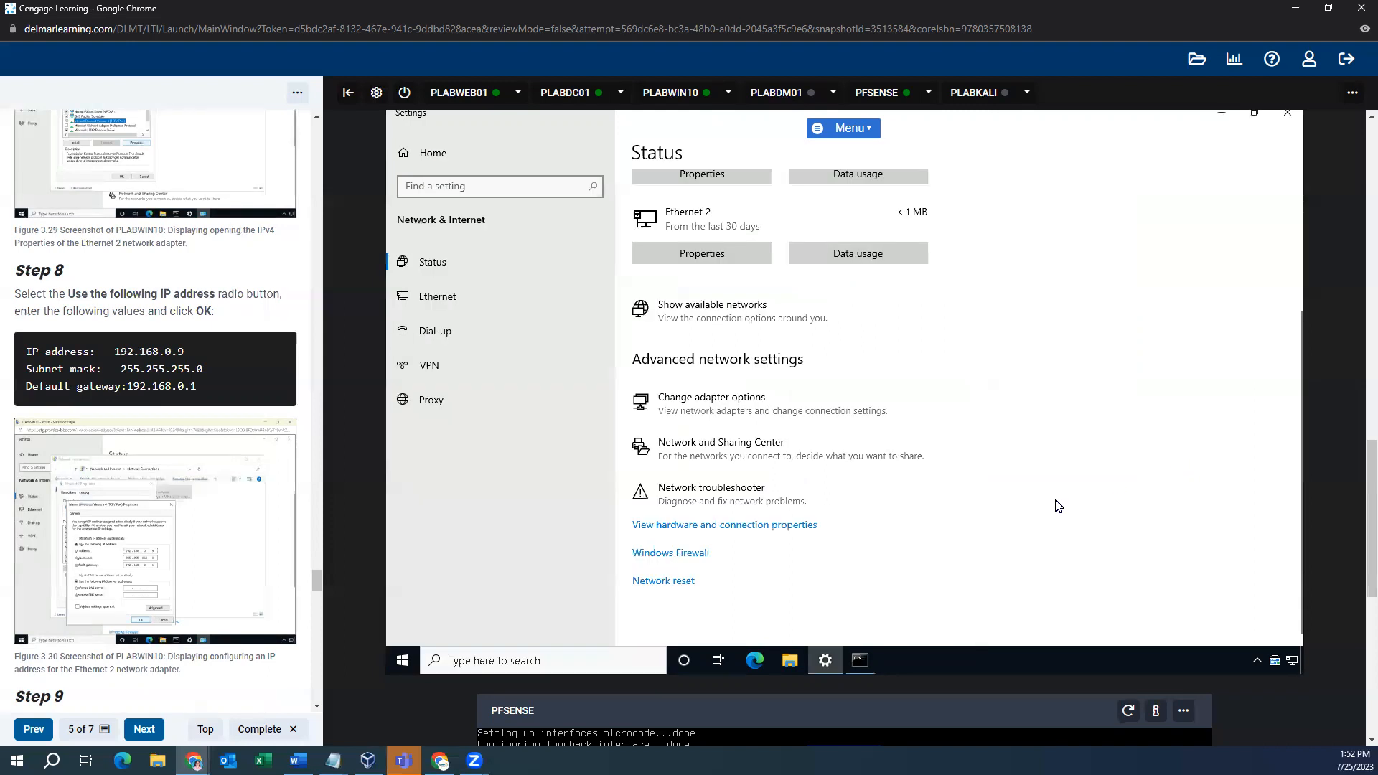
{"action": "left_click", "coordinate": [862, 666]}
- Run ipconfig /all to list PLABWIN10's adapter configuration
{"action": "type", "text": "ifconfig /all"}
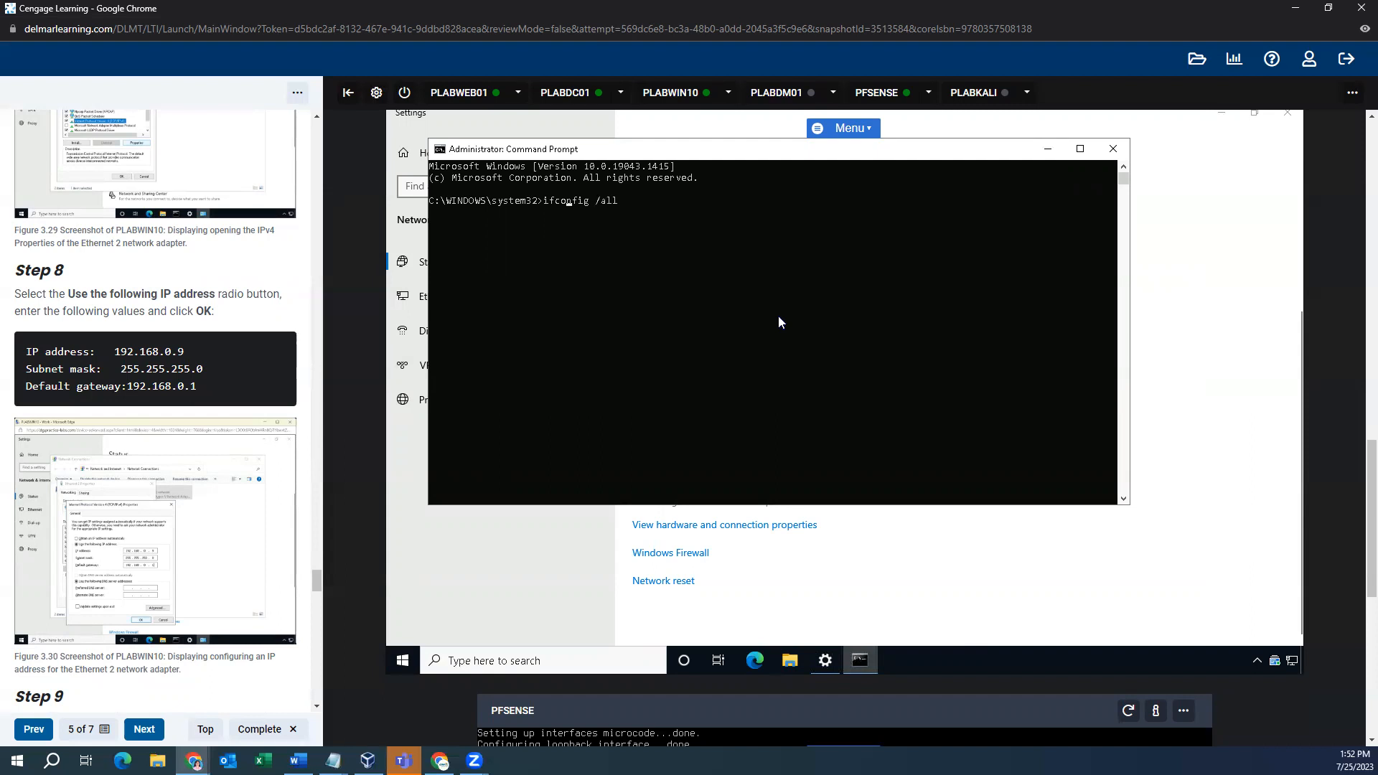
{"action": "key", "text": "BackSpace"}
{"action": "type", "text": "p"}
{"action": "key", "text": "Return"}
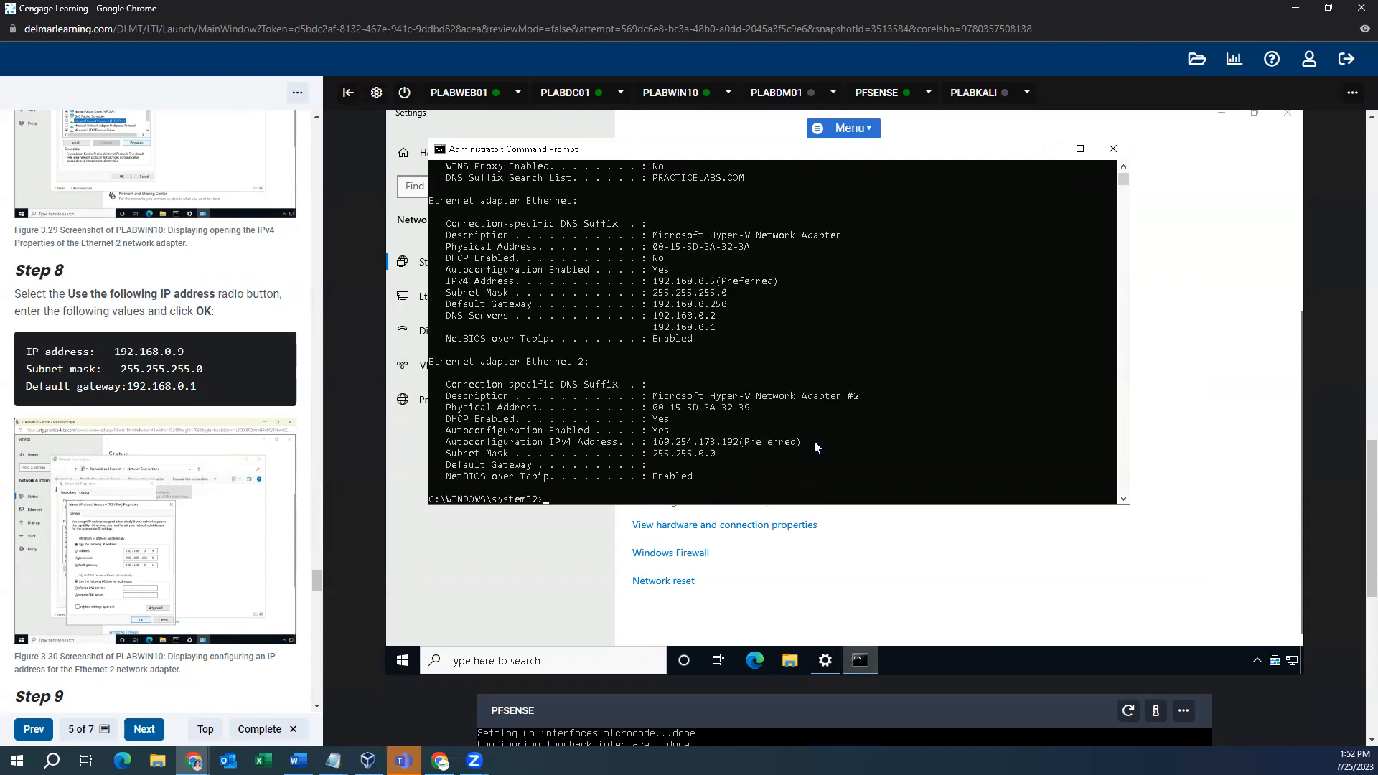
- Open Ethernet 2's Properties from the adapter list and select Internet Protocol Version 4 (TCP/IPv4)
{"action": "left_click", "coordinate": [849, 600]}
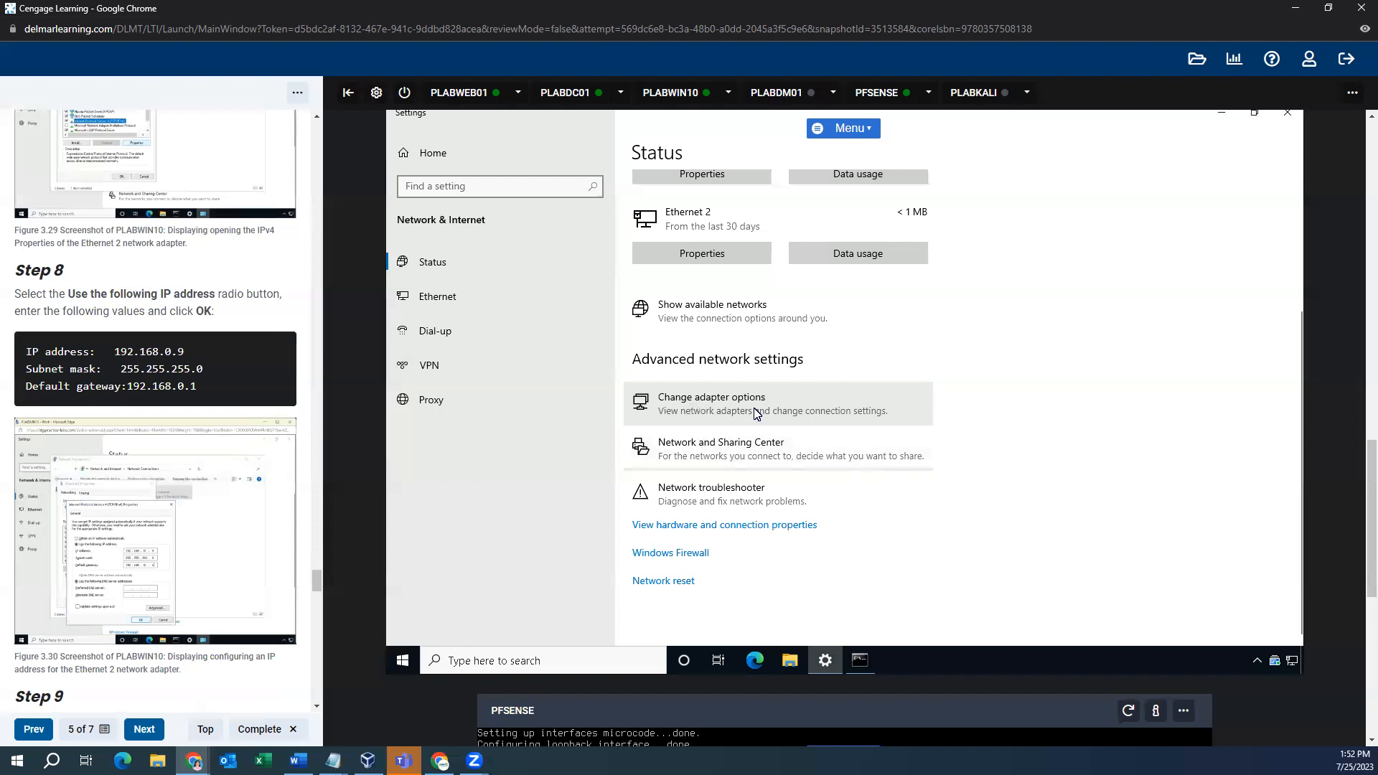
{"action": "left_click", "coordinate": [755, 413]}
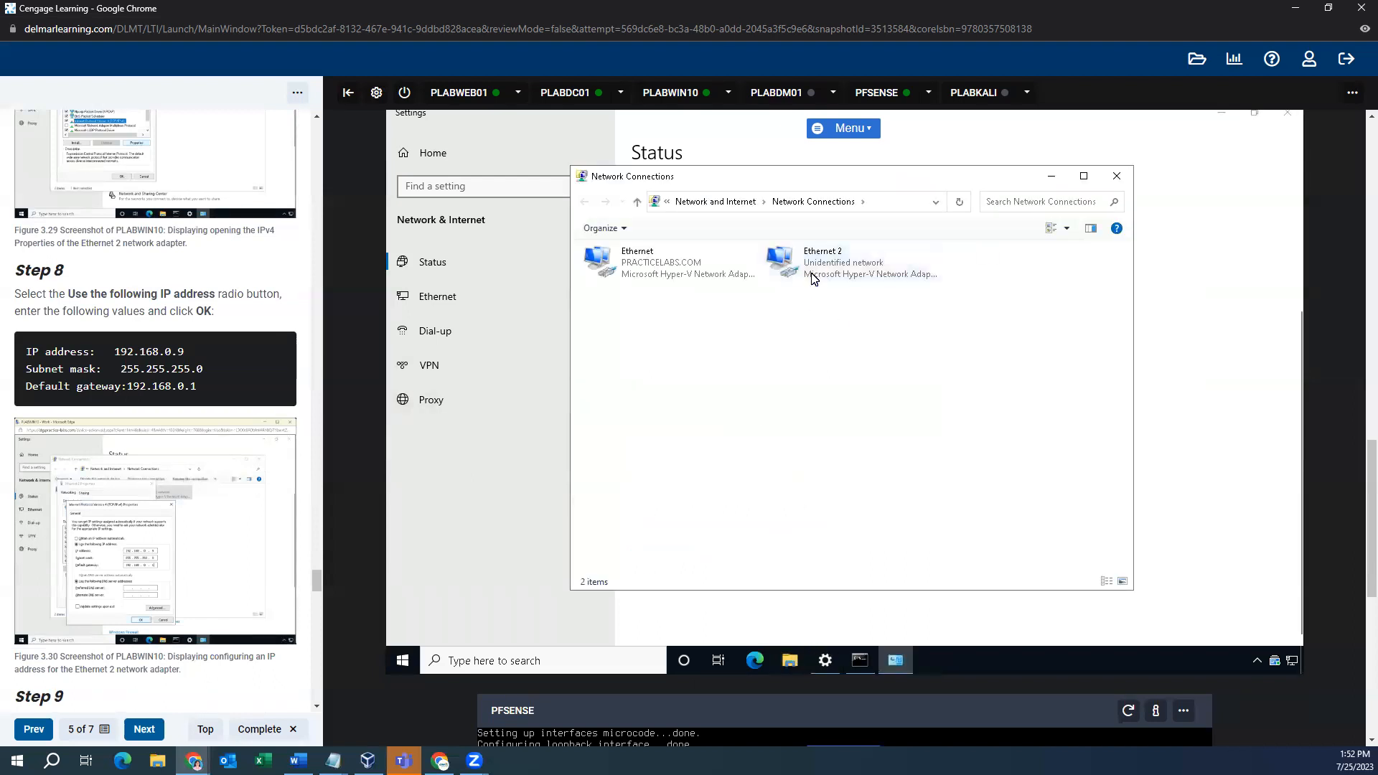
{"action": "left_click", "coordinate": [815, 276]}
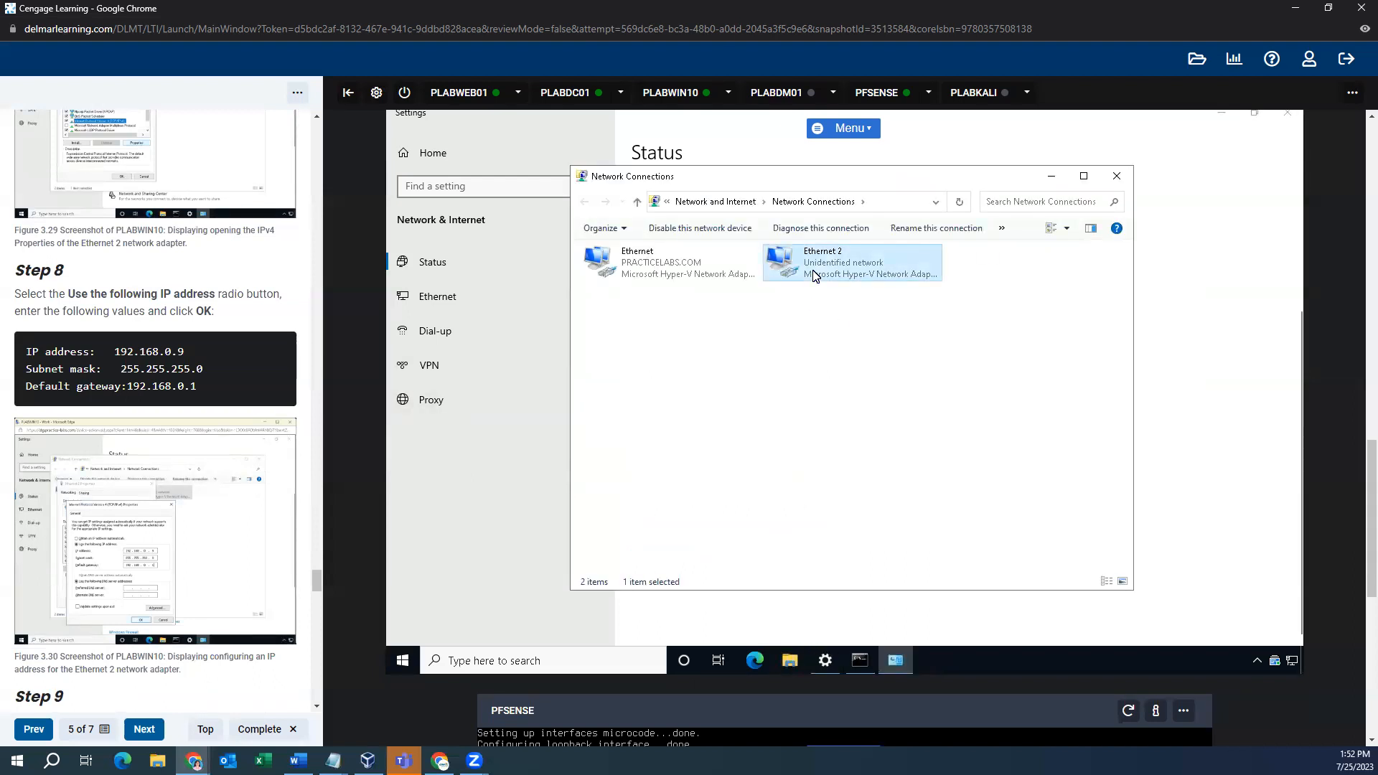
{"action": "right_click", "coordinate": [816, 277]}
{"action": "left_click", "coordinate": [853, 413]}
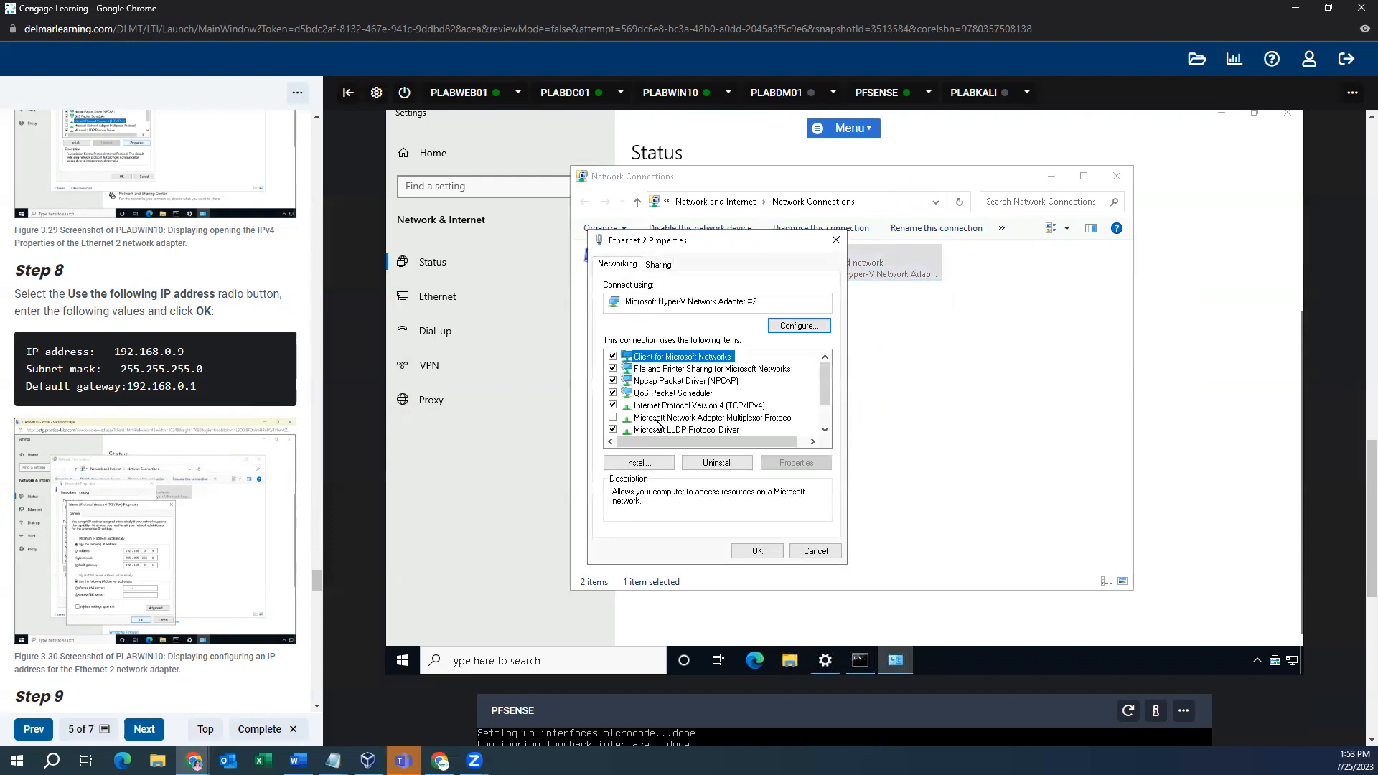
{"action": "left_click", "coordinate": [711, 408]}
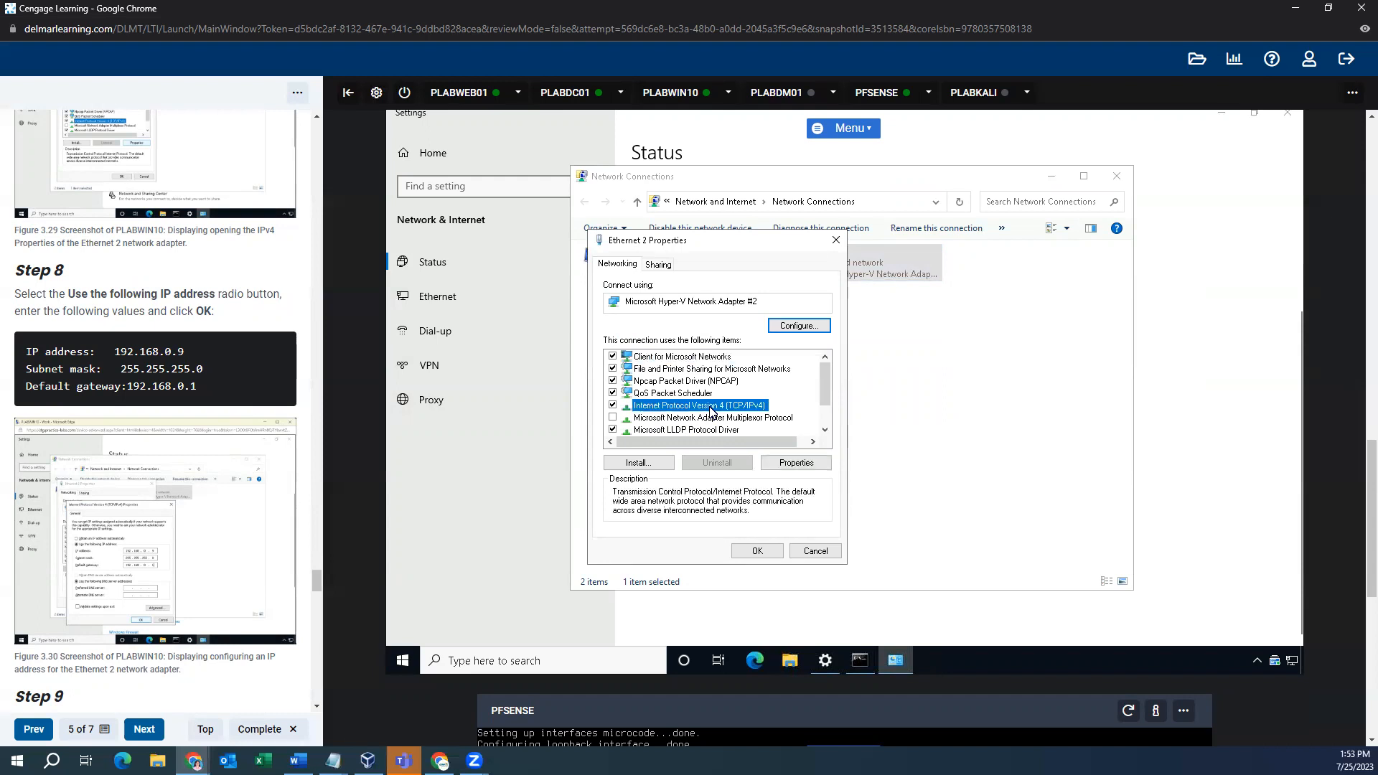
- Enter static IPv4 192.168.0.9, mask 255.255.255.0 and gateway 192.168.0.1 for Ethernet 2
{"action": "left_click", "coordinate": [795, 462]}
{"action": "left_click", "coordinate": [687, 399]}
{"action": "left_click", "coordinate": [781, 417]}
{"action": "type", "text": "192 . "}
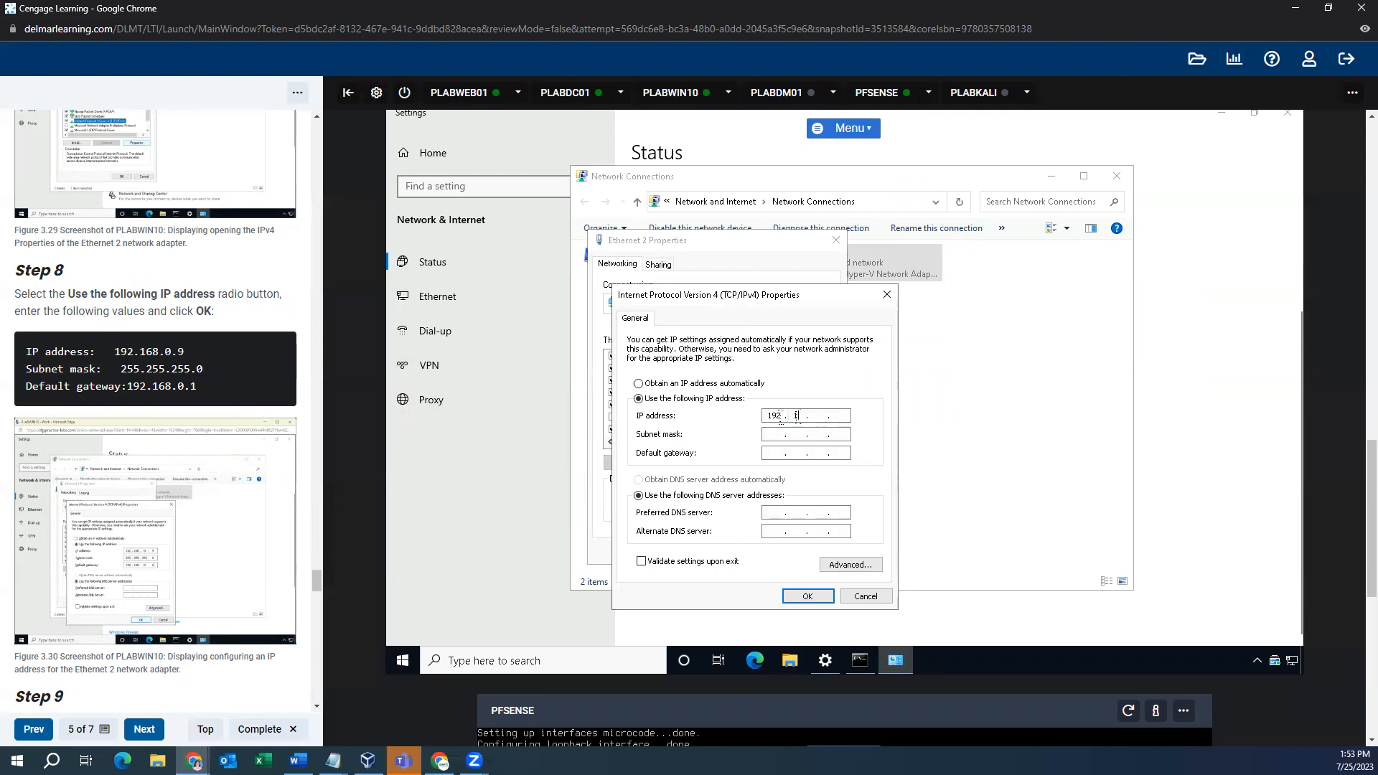
{"action": "type", "text": "168"}
{"action": "left_click", "coordinate": [768, 434]}
{"action": "left_click", "coordinate": [774, 453]}
{"action": "type", "text": "192 . 168 . 0 . 1"}
{"action": "scroll", "coordinate": [173, 465], "scroll_direction": "down", "scroll_amount": 8}
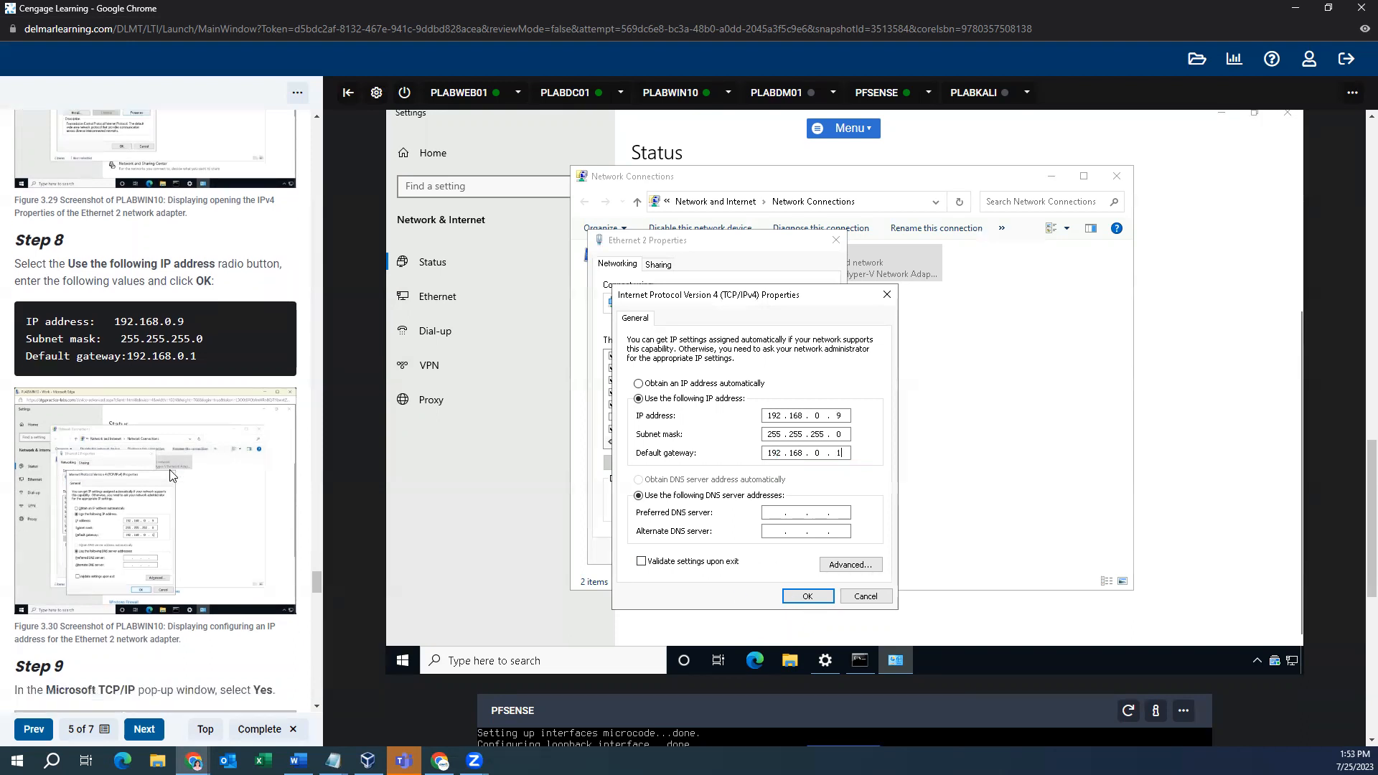
- Save the IPv4 settings, accept the gateway warning, close Properties and make the network discoverable
{"action": "left_click", "coordinate": [816, 600]}
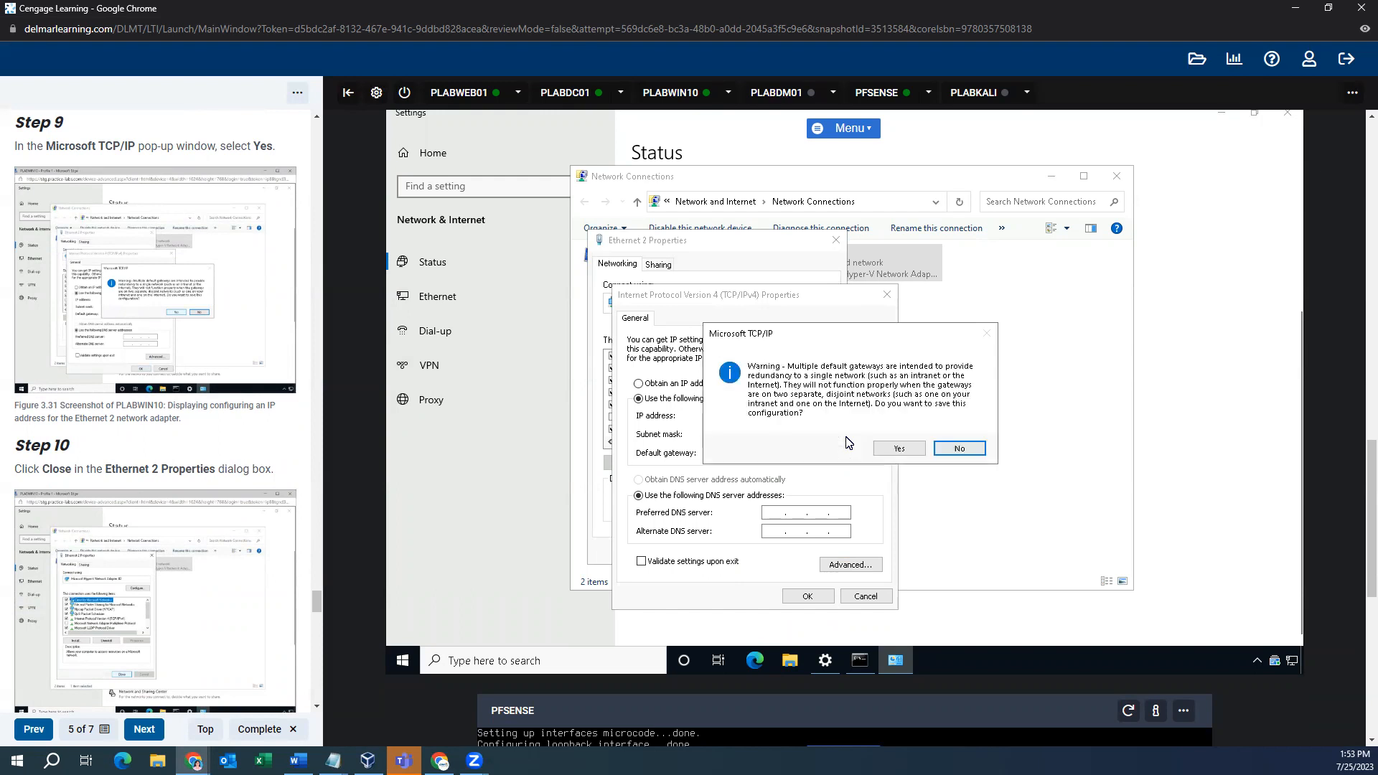
{"action": "left_click", "coordinate": [909, 455]}
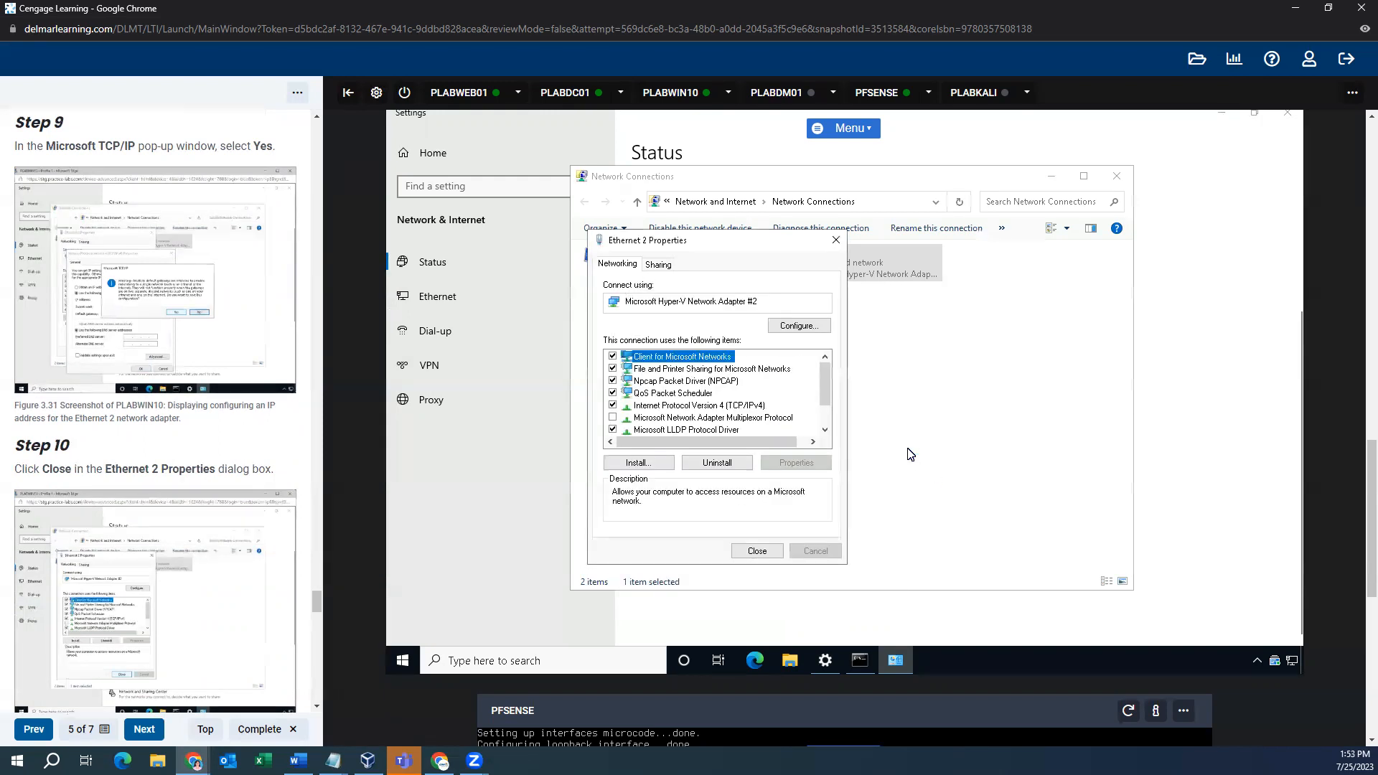
{"action": "scroll", "coordinate": [216, 480], "scroll_direction": "down", "scroll_amount": 3}
{"action": "scroll", "coordinate": [215, 481], "scroll_direction": "down", "scroll_amount": 5}
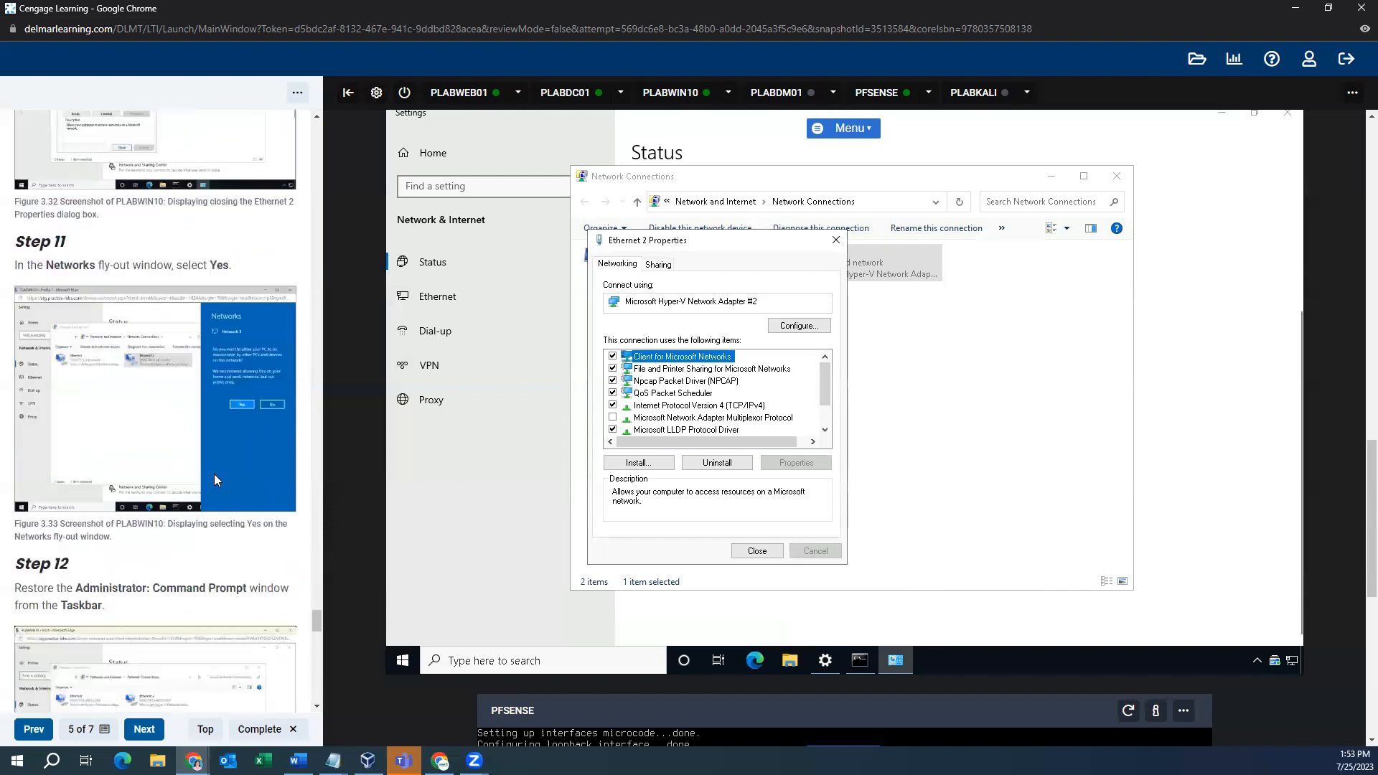
{"action": "left_click", "coordinate": [757, 550]}
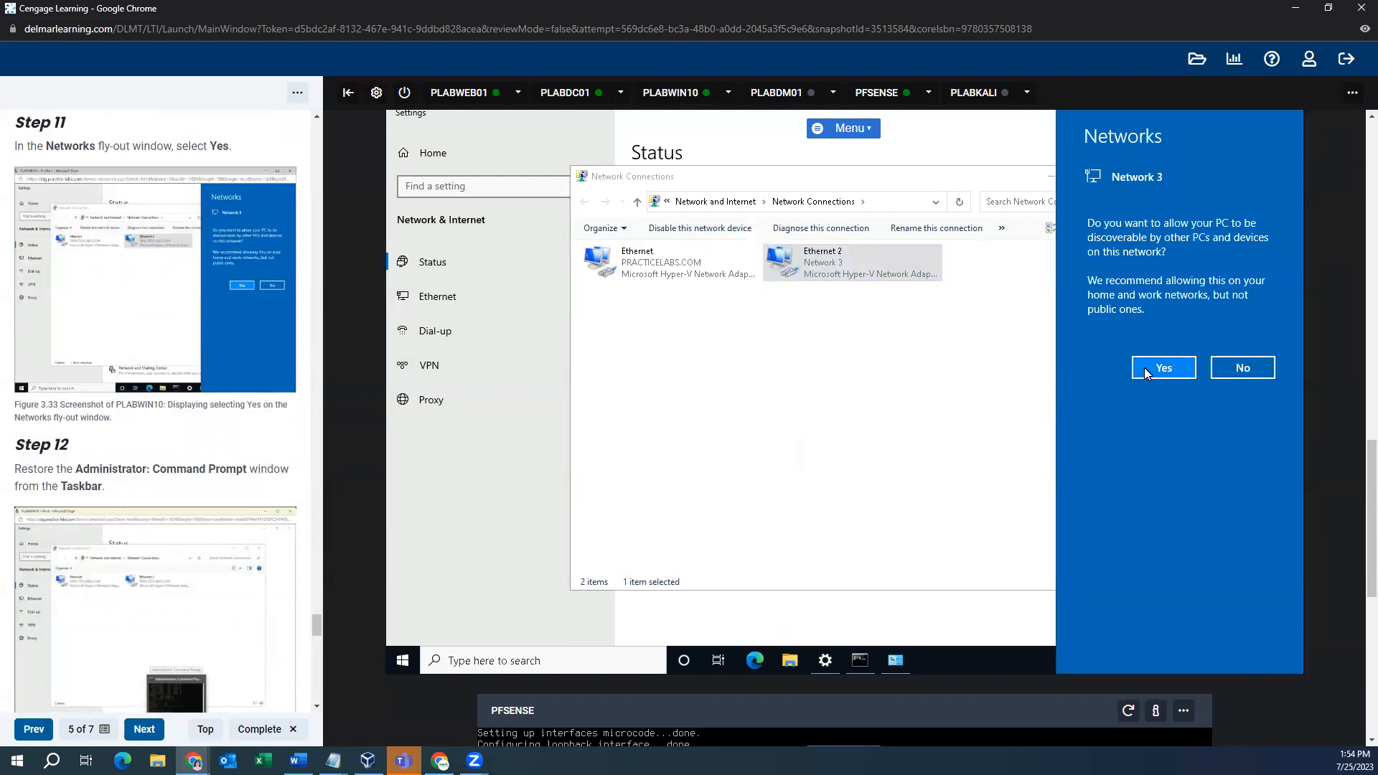
{"action": "left_click", "coordinate": [1164, 367]}
{"action": "scroll", "coordinate": [172, 486], "scroll_direction": "down", "scroll_amount": 4}
{"action": "scroll", "coordinate": [172, 486], "scroll_direction": "down", "scroll_amount": 3}
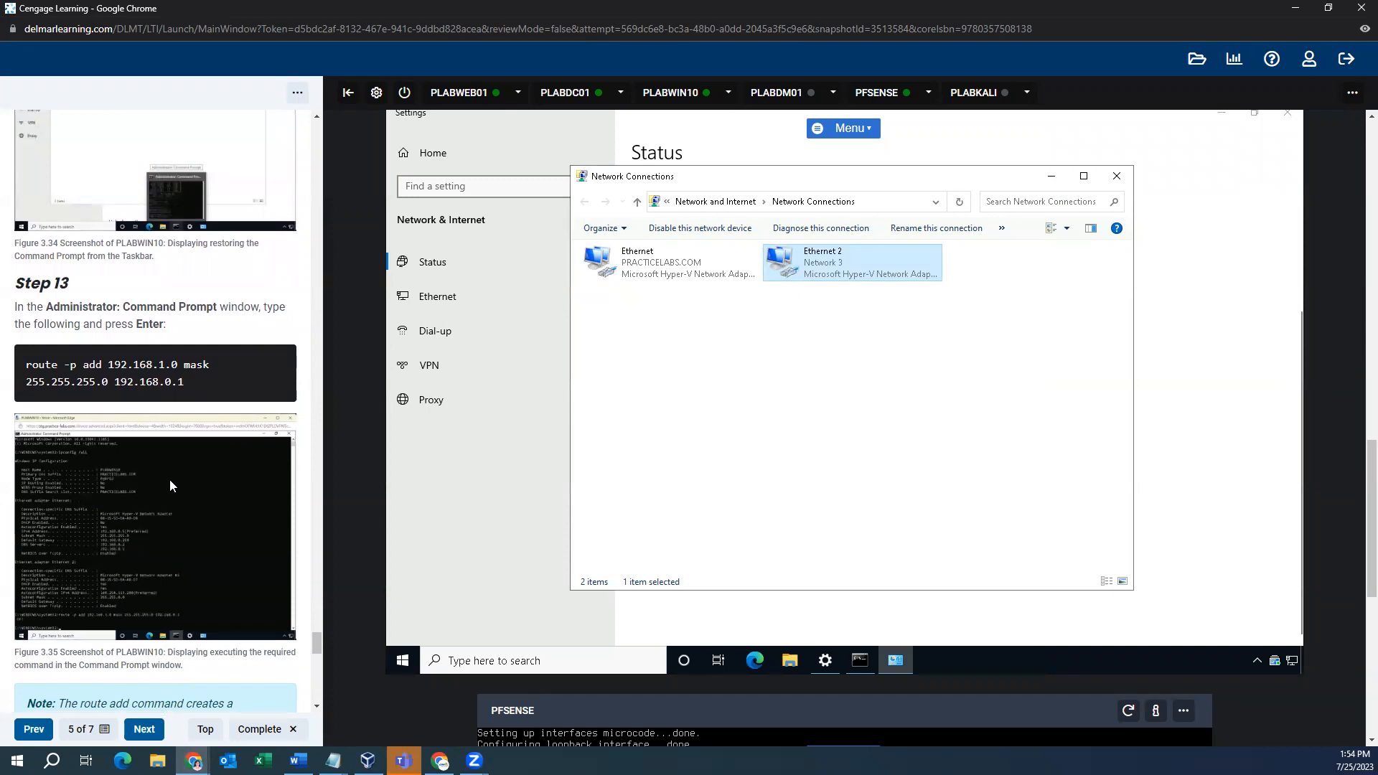
- Add a persistent route to 192.168.1.0 mask 255.255.255.0 via gateway 192.168.0.1
{"action": "left_click", "coordinate": [859, 660]}
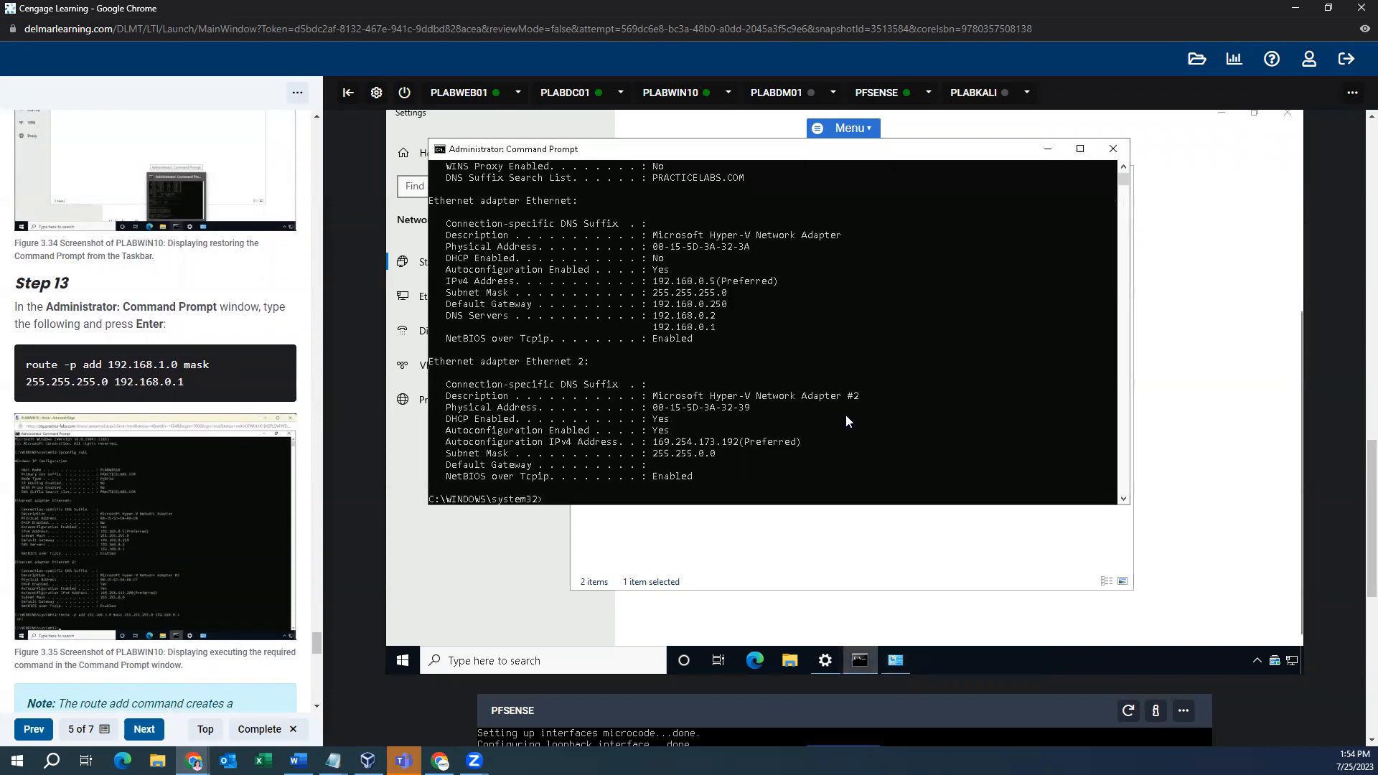
{"action": "type", "text": "route -p add 192.168.1.0 mask 255.255.255.0 192.168.0.1"}
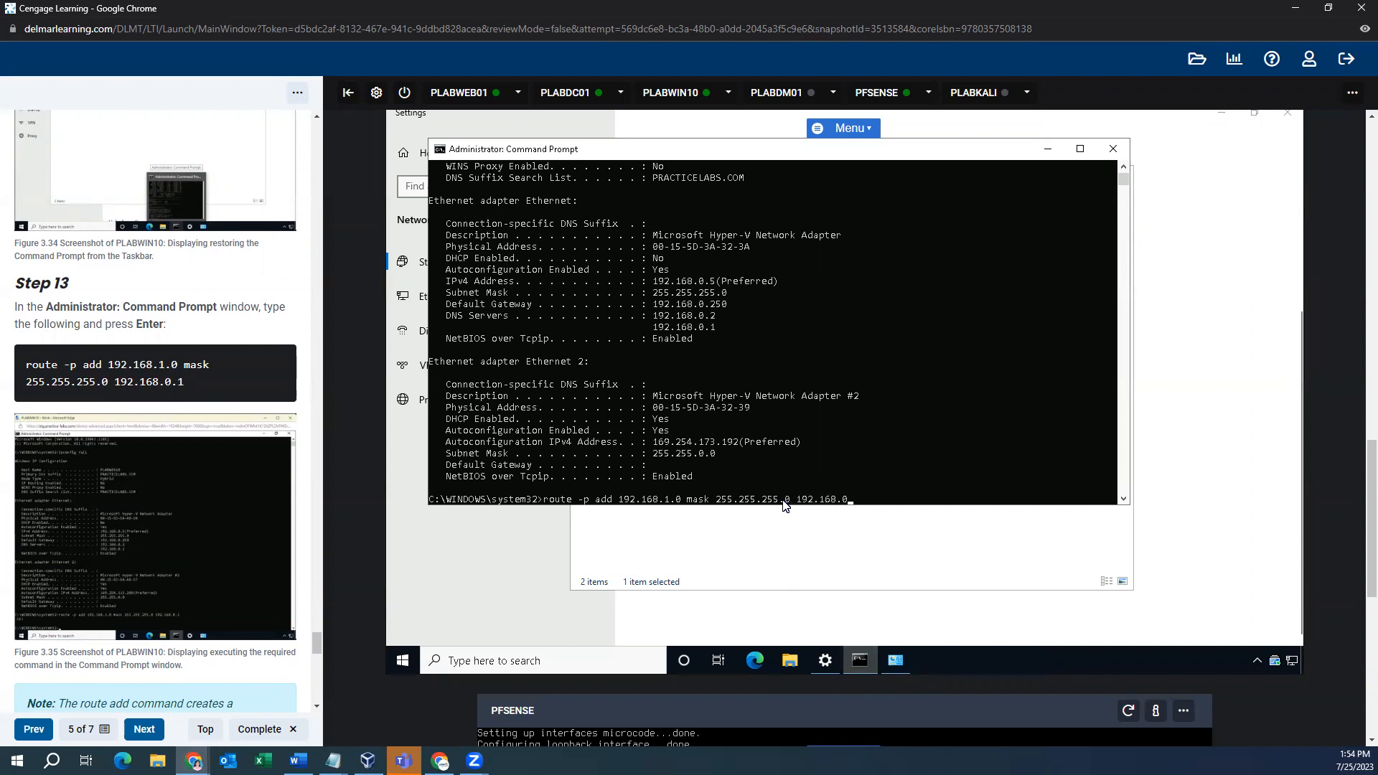
{"action": "key", "text": "Return"}
{"action": "scroll", "coordinate": [134, 469], "scroll_direction": "down", "scroll_amount": 9}
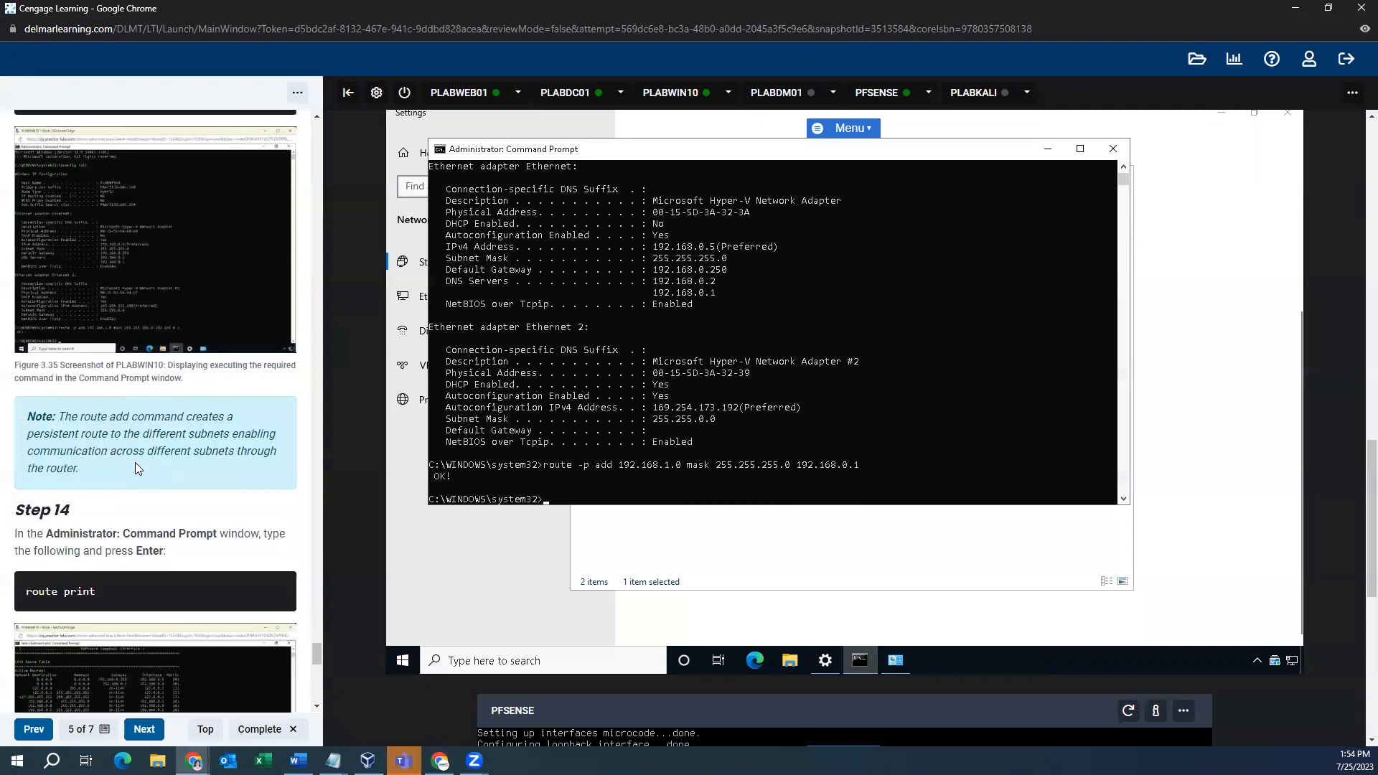
- Display the routing table with route print and review the entries
{"action": "type", "text": "route print"}
{"action": "key", "text": "Return"}
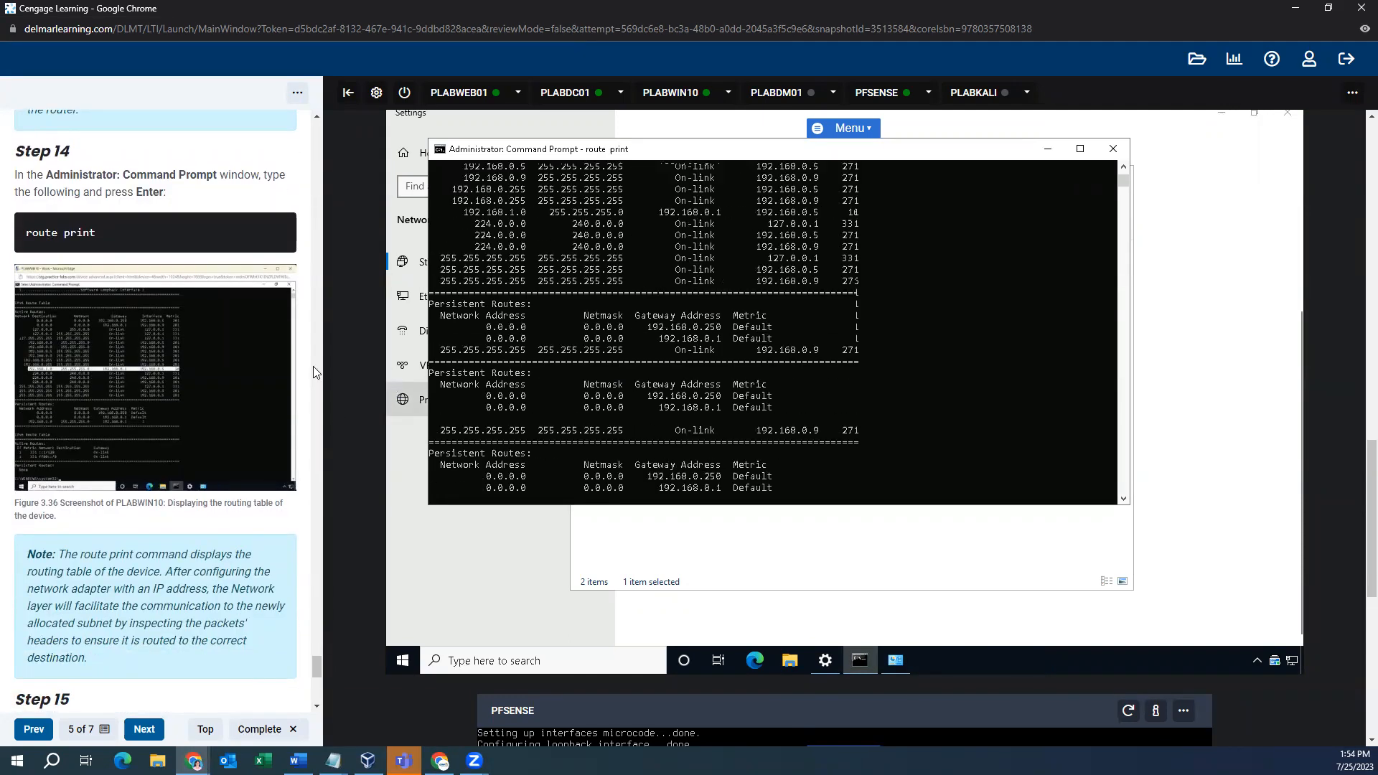
{"action": "scroll", "coordinate": [887, 293], "scroll_direction": "up", "scroll_amount": 8}
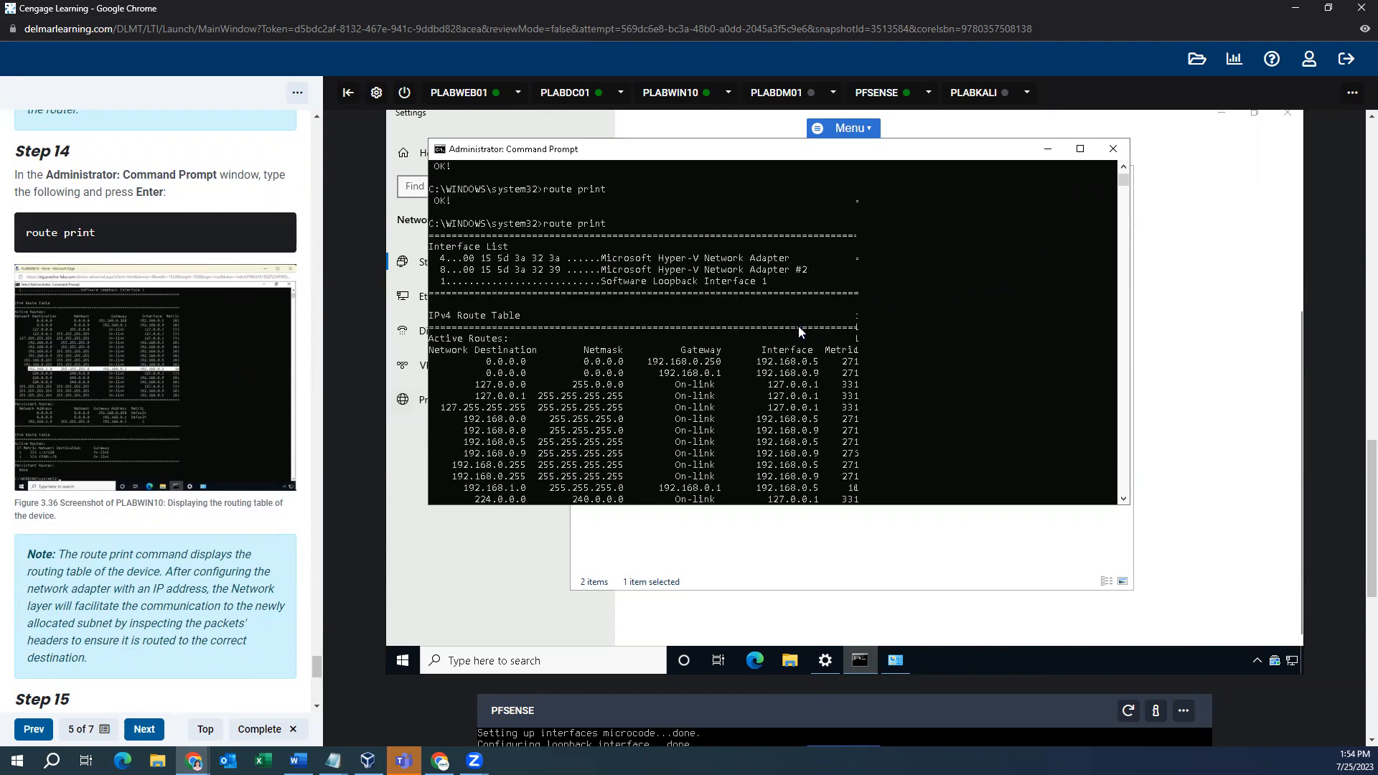
{"action": "scroll", "coordinate": [289, 350], "scroll_direction": "down", "scroll_amount": 7}
{"action": "scroll", "coordinate": [286, 352], "scroll_direction": "down", "scroll_amount": 2}
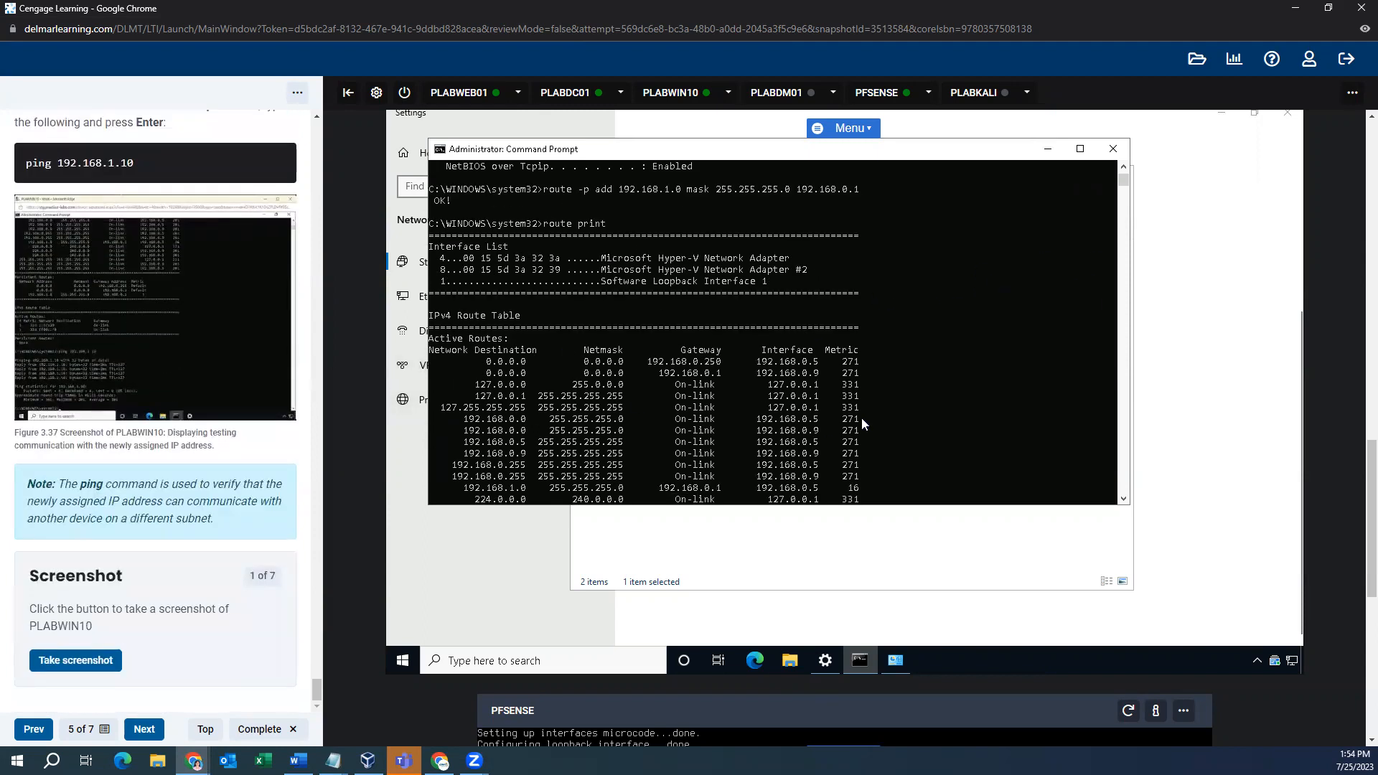
{"action": "scroll", "coordinate": [737, 395], "scroll_direction": "down", "scroll_amount": 4}
{"action": "scroll", "coordinate": [727, 443], "scroll_direction": "down", "scroll_amount": 9}
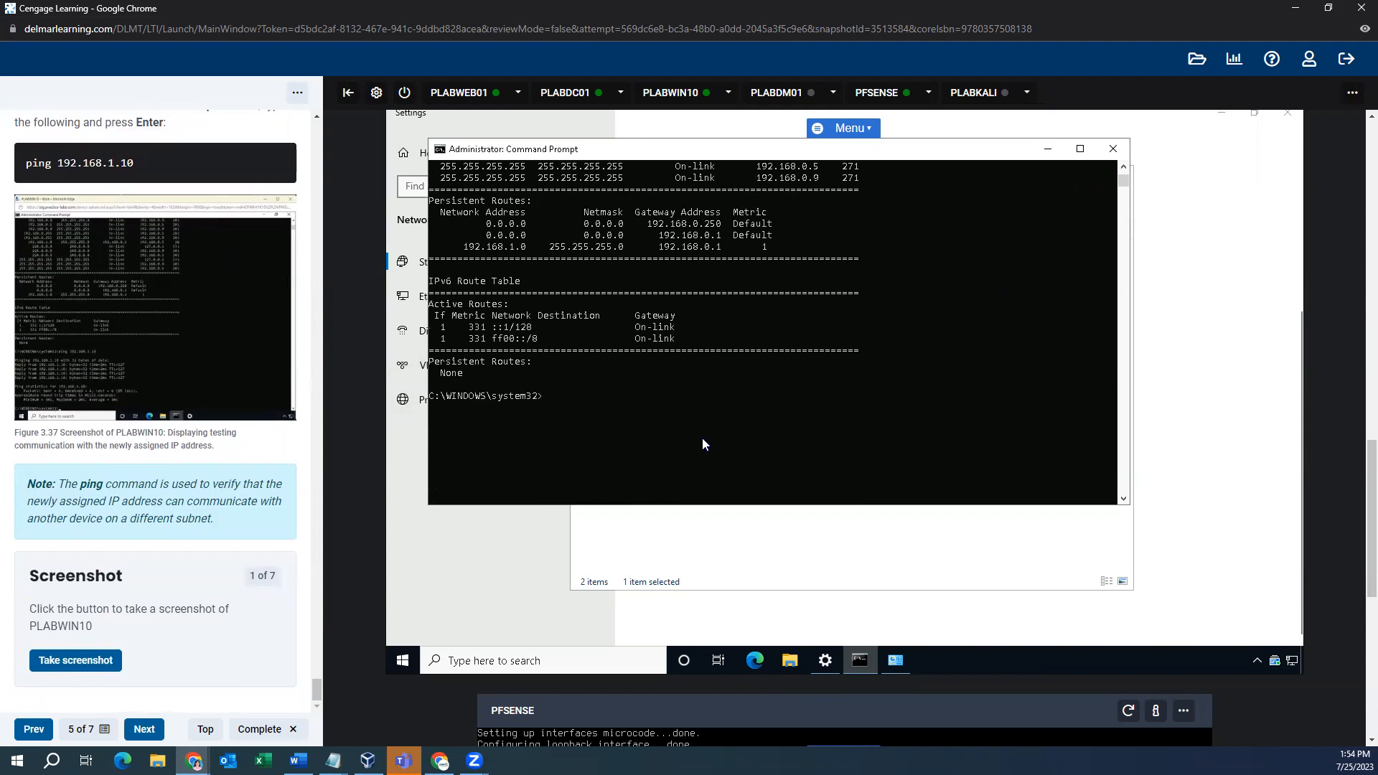
- Ping 192.168.1.10, capture the result screenshot, and advance the lesson to page 6 of 7
{"action": "type", "text": "ping 192"}
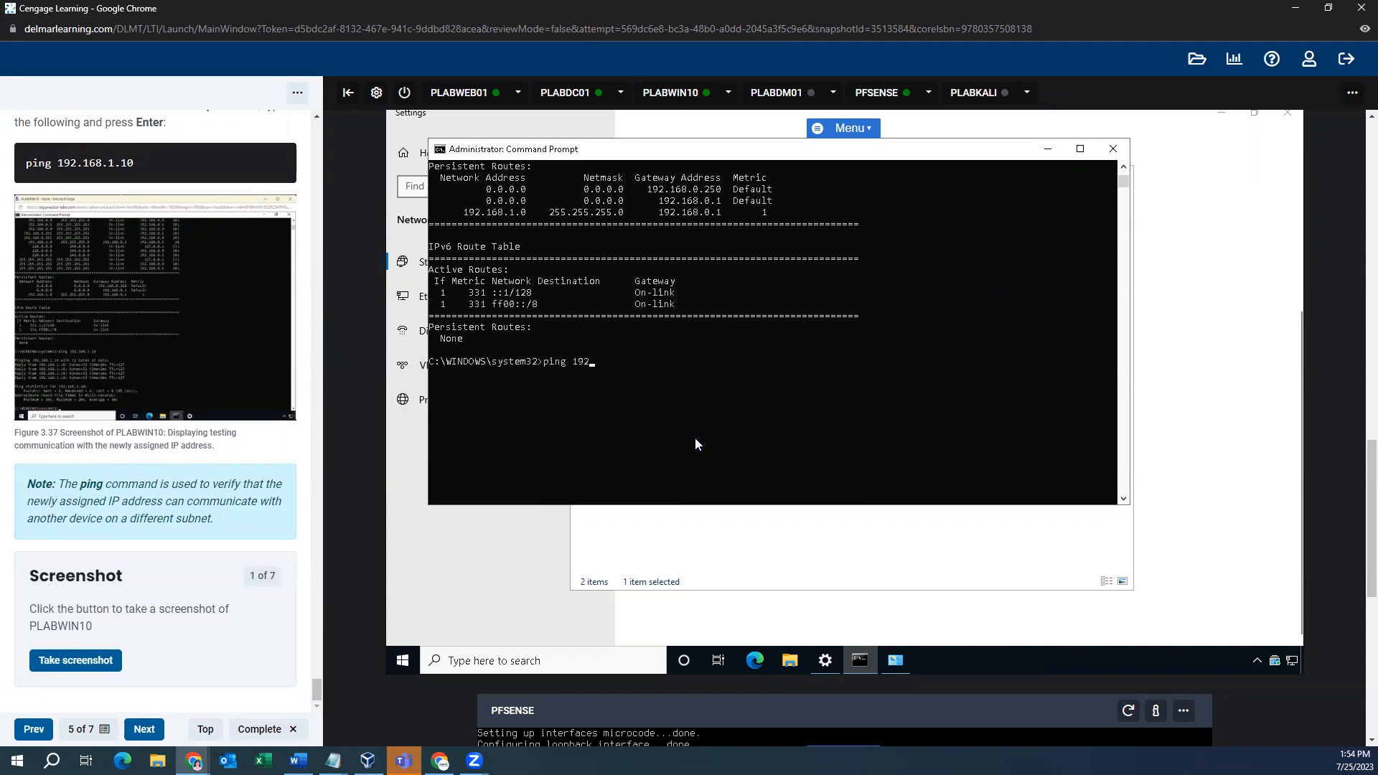
{"action": "type", "text": ".168.1.10"}
{"action": "key", "text": "Return"}
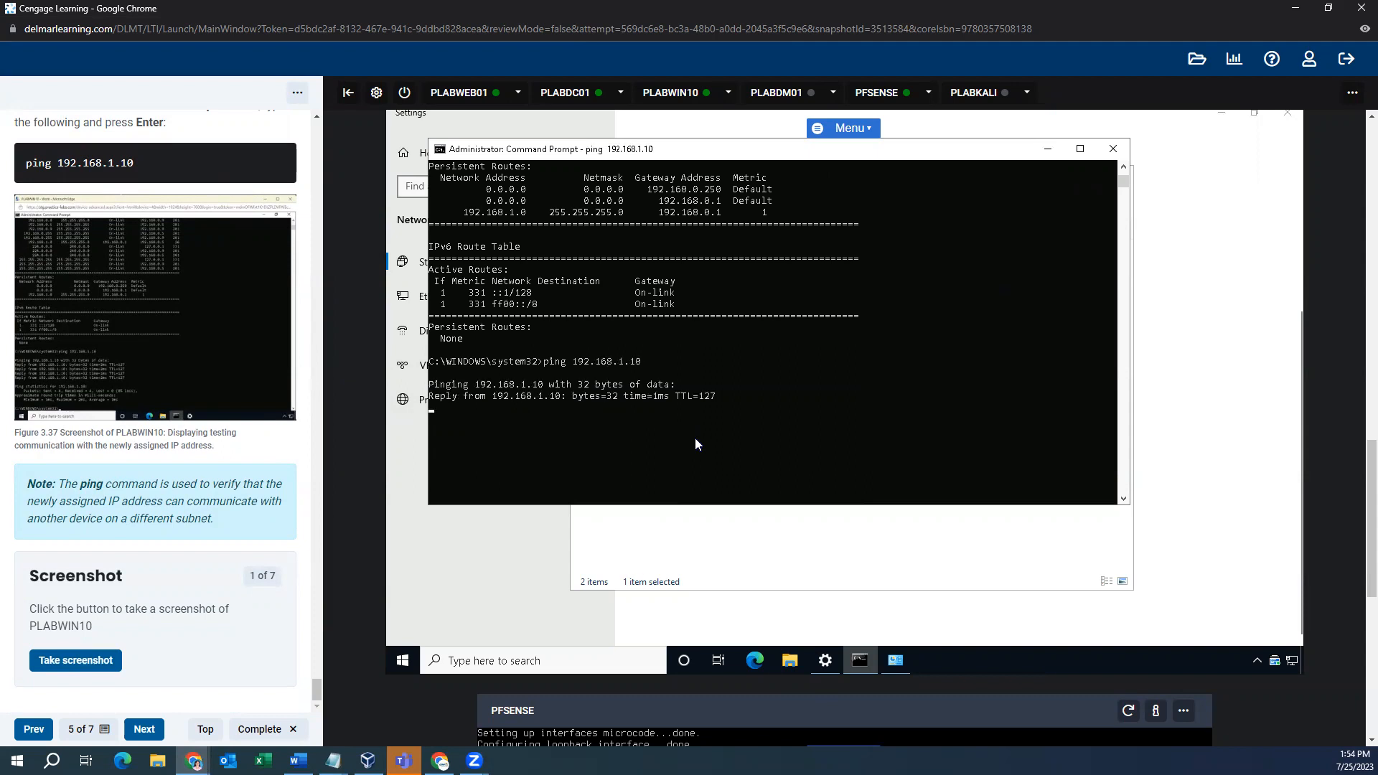
{"action": "left_click", "coordinate": [100, 661]}
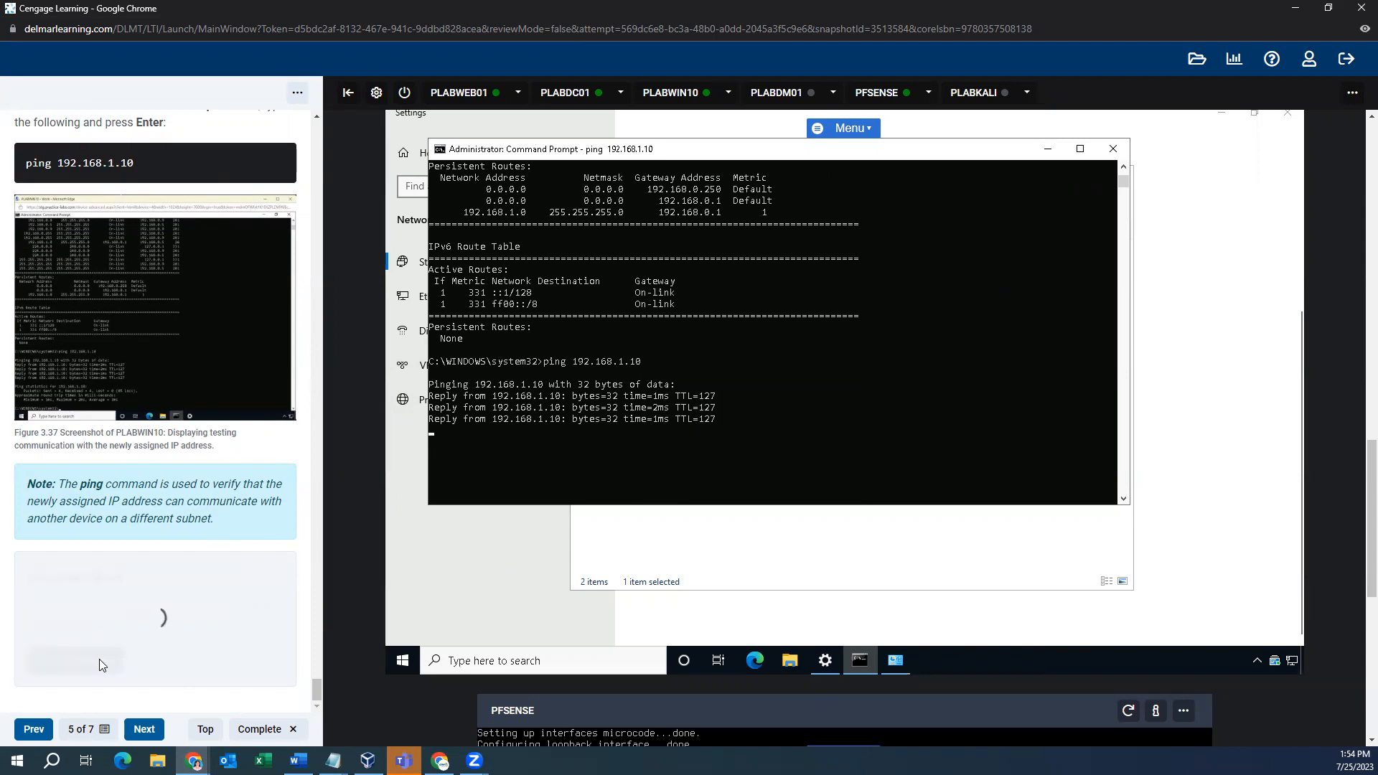
{"action": "left_click", "coordinate": [145, 729]}
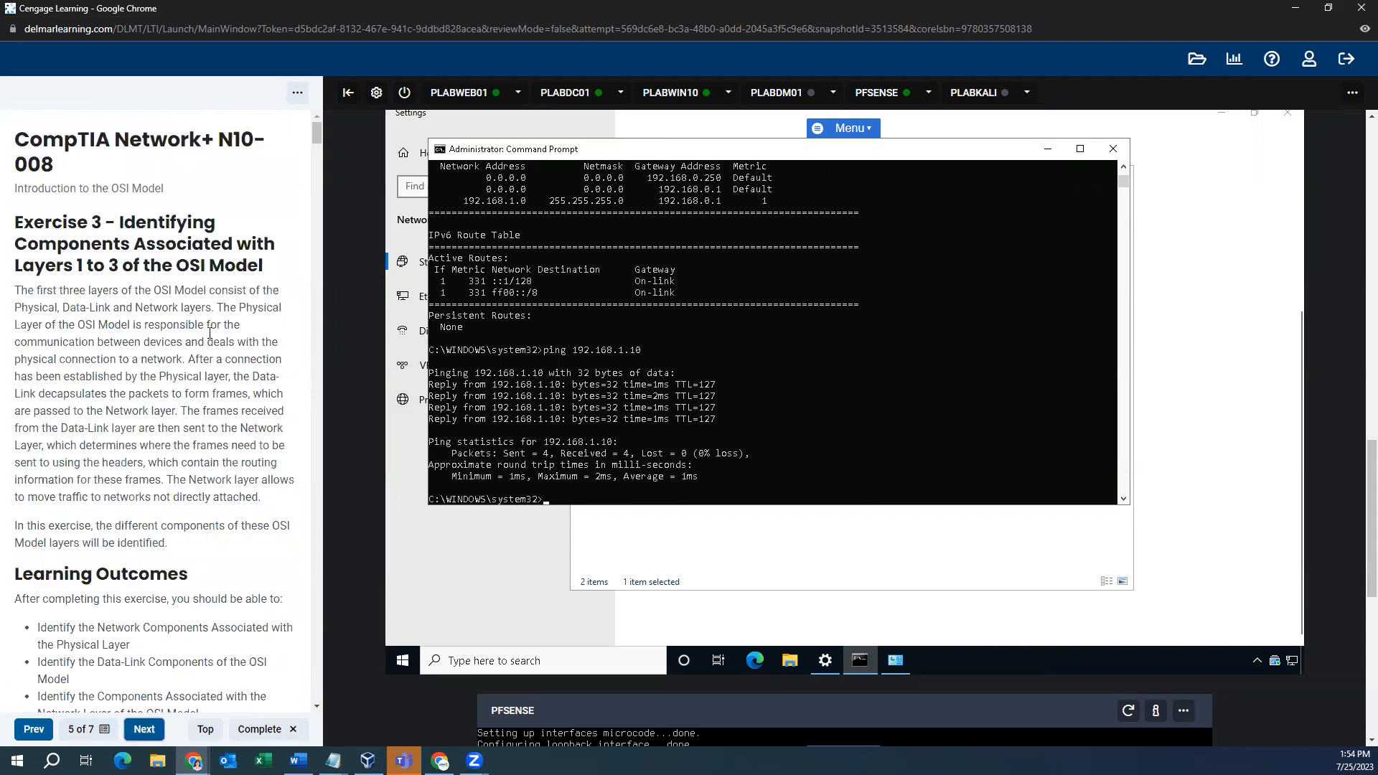
{"action": "scroll", "coordinate": [202, 391], "scroll_direction": "down", "scroll_amount": 5}
{"action": "scroll", "coordinate": [203, 391], "scroll_direction": "down", "scroll_amount": 10}
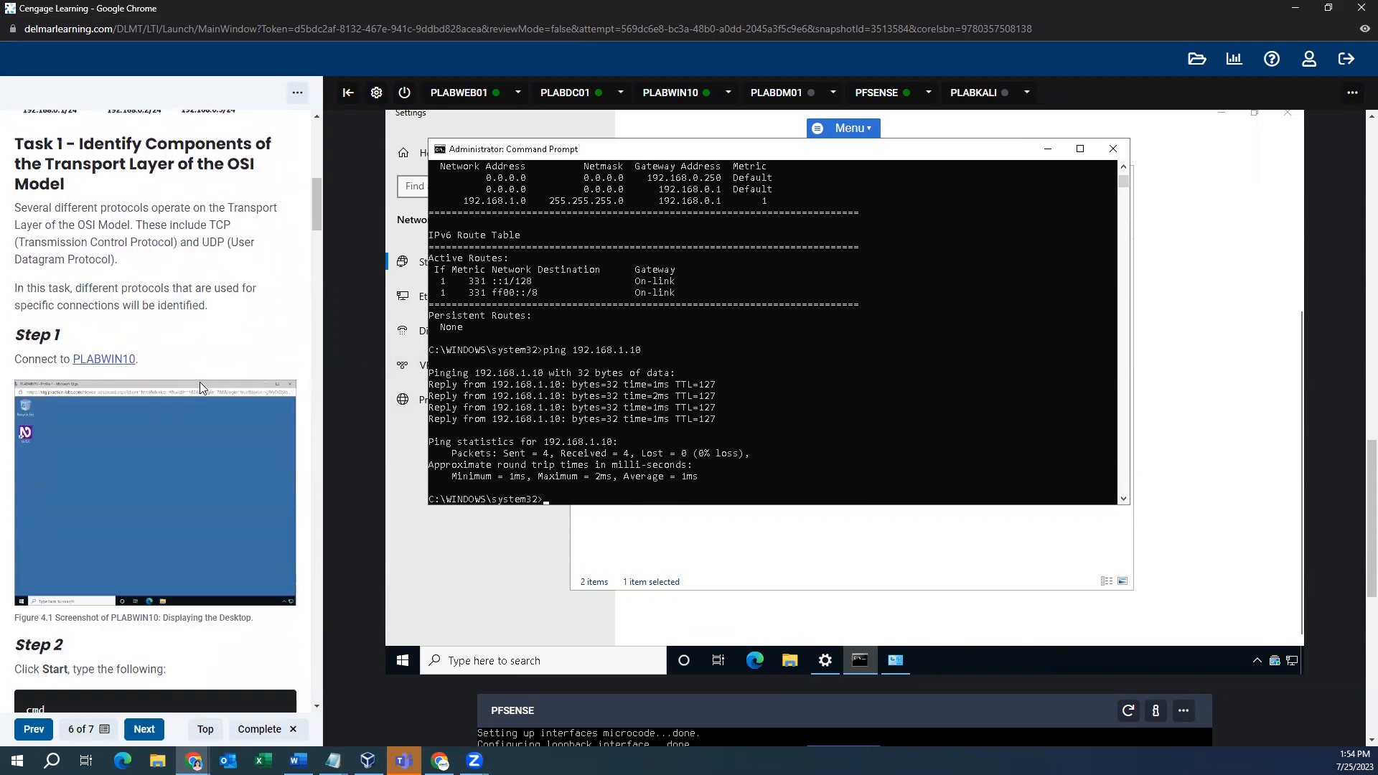
{"action": "scroll", "coordinate": [205, 382], "scroll_direction": "down", "scroll_amount": 4}
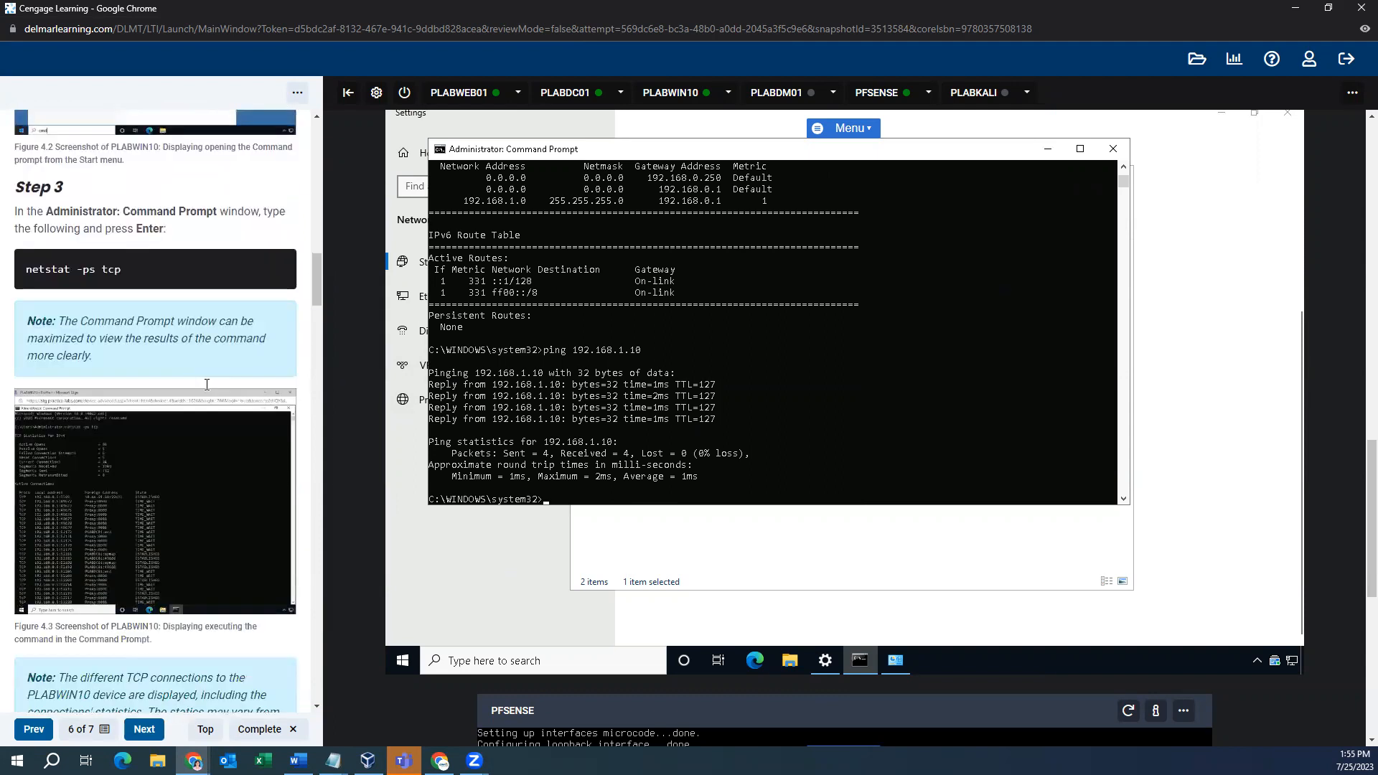
- Run netstat -ps tcp and review the TCP statistics and connections
{"action": "left_click", "coordinate": [587, 502]}
{"action": "type", "text": "netst"}
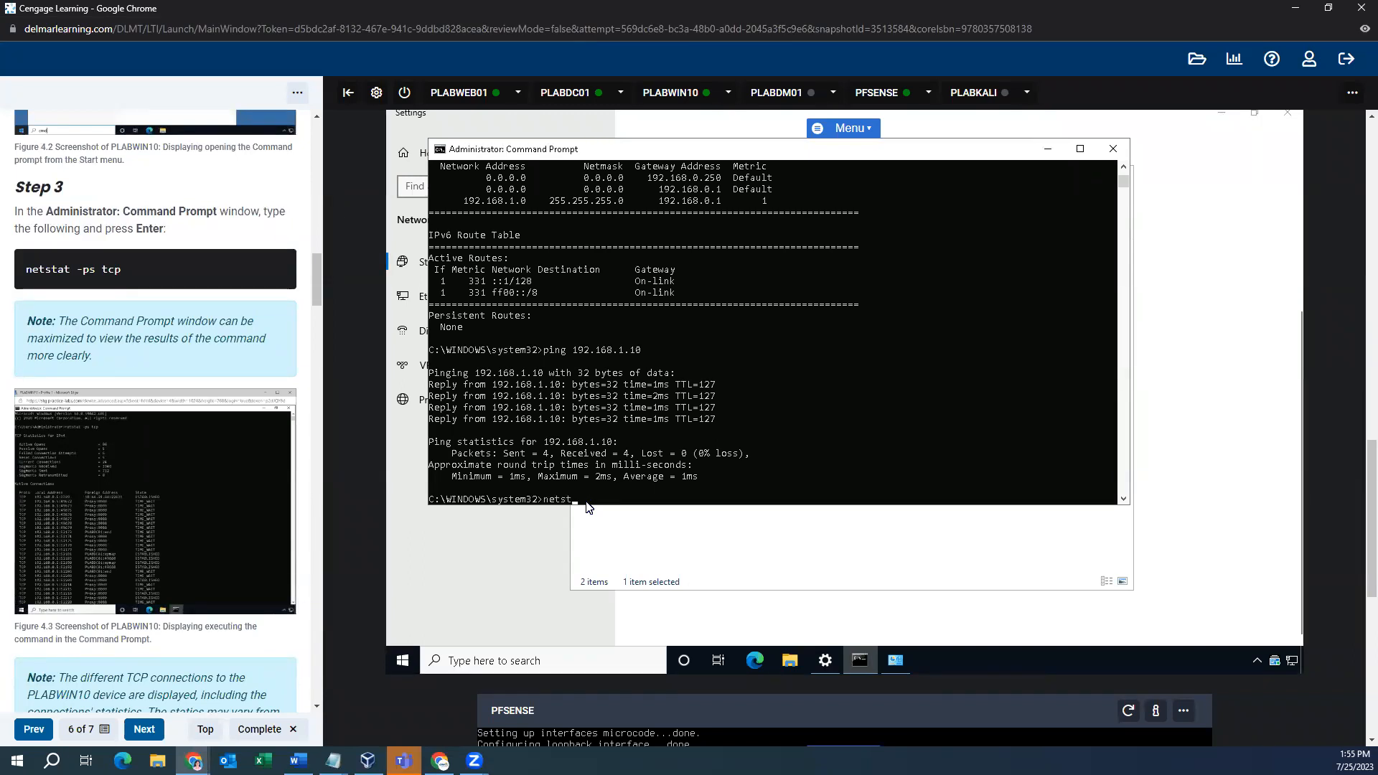
{"action": "type", "text": "at -ps tcp"}
{"action": "key", "text": "Return"}
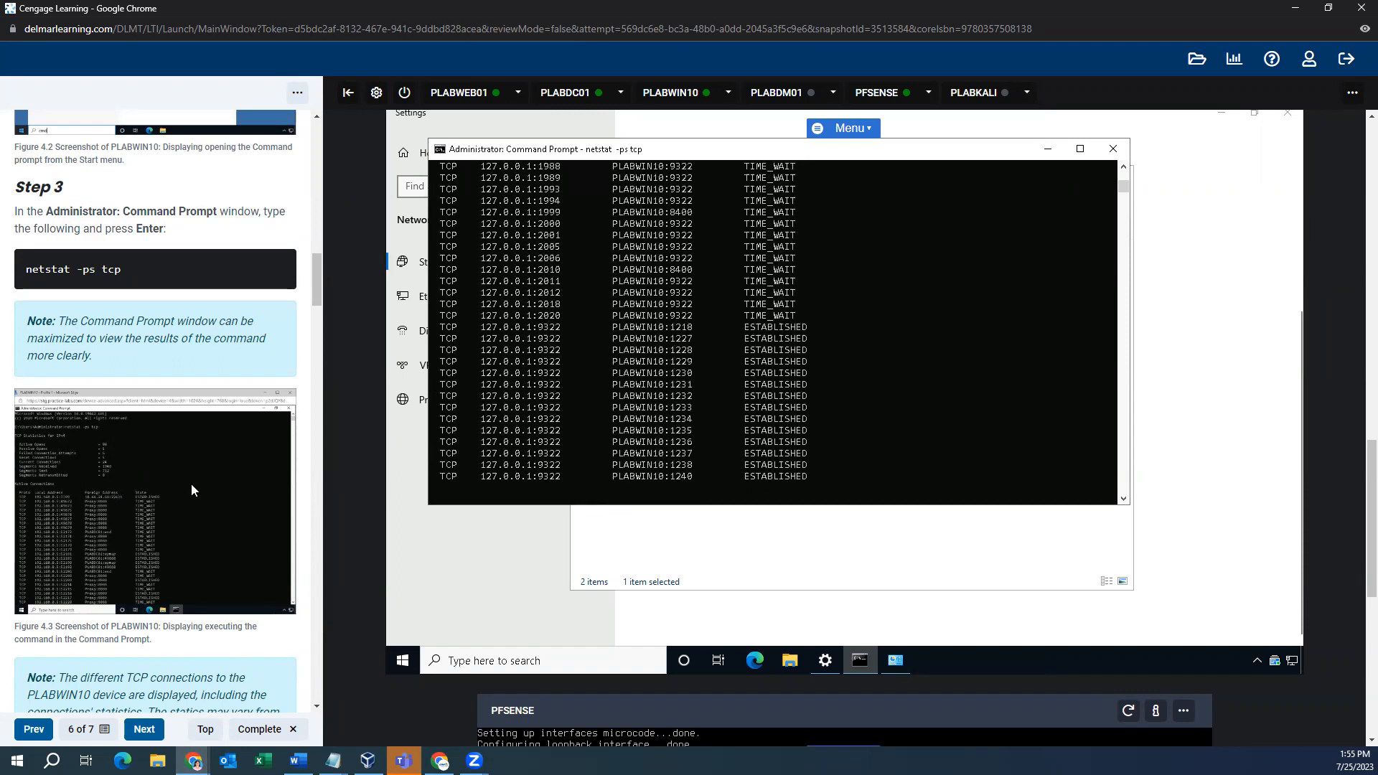
{"action": "scroll", "coordinate": [191, 484], "scroll_direction": "down", "scroll_amount": 12}
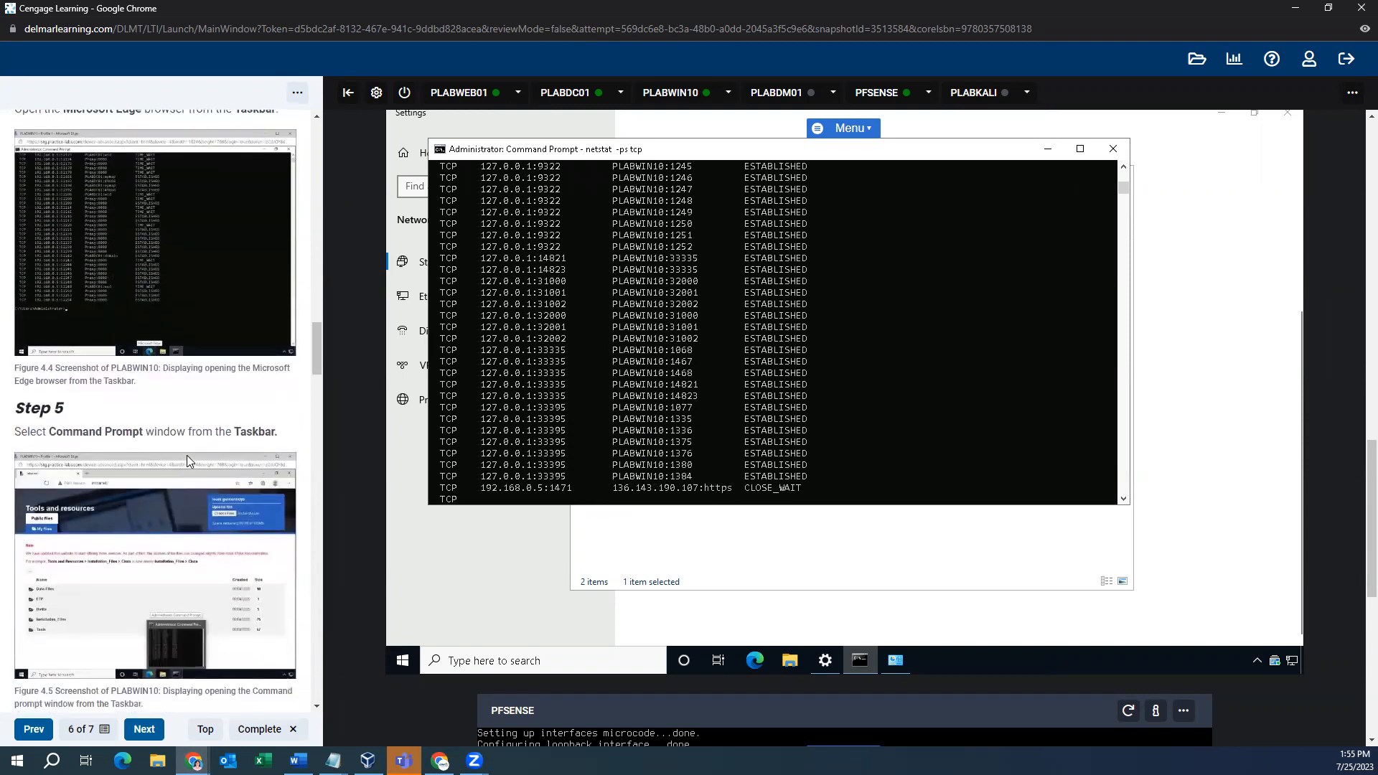
{"action": "scroll", "coordinate": [188, 452], "scroll_direction": "down", "scroll_amount": 3}
{"action": "scroll", "coordinate": [207, 408], "scroll_direction": "down", "scroll_amount": 2}
{"action": "scroll", "coordinate": [206, 408], "scroll_direction": "down", "scroll_amount": 2}
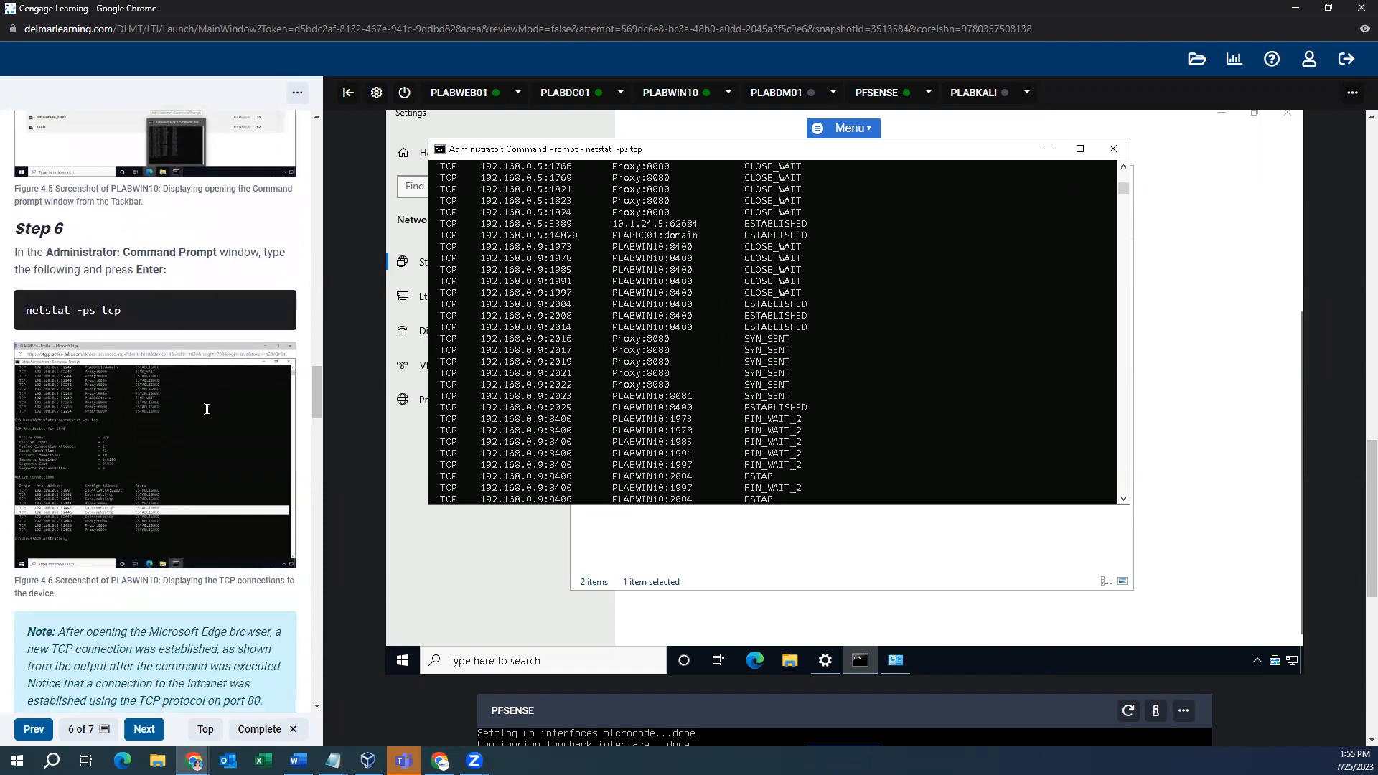
{"action": "scroll", "coordinate": [207, 408], "scroll_direction": "down", "scroll_amount": 4}
- Run netstat -ps udp and review the UDP statistics
{"action": "type", "text": "netstat -ps udp"}
{"action": "key", "text": "Return"}
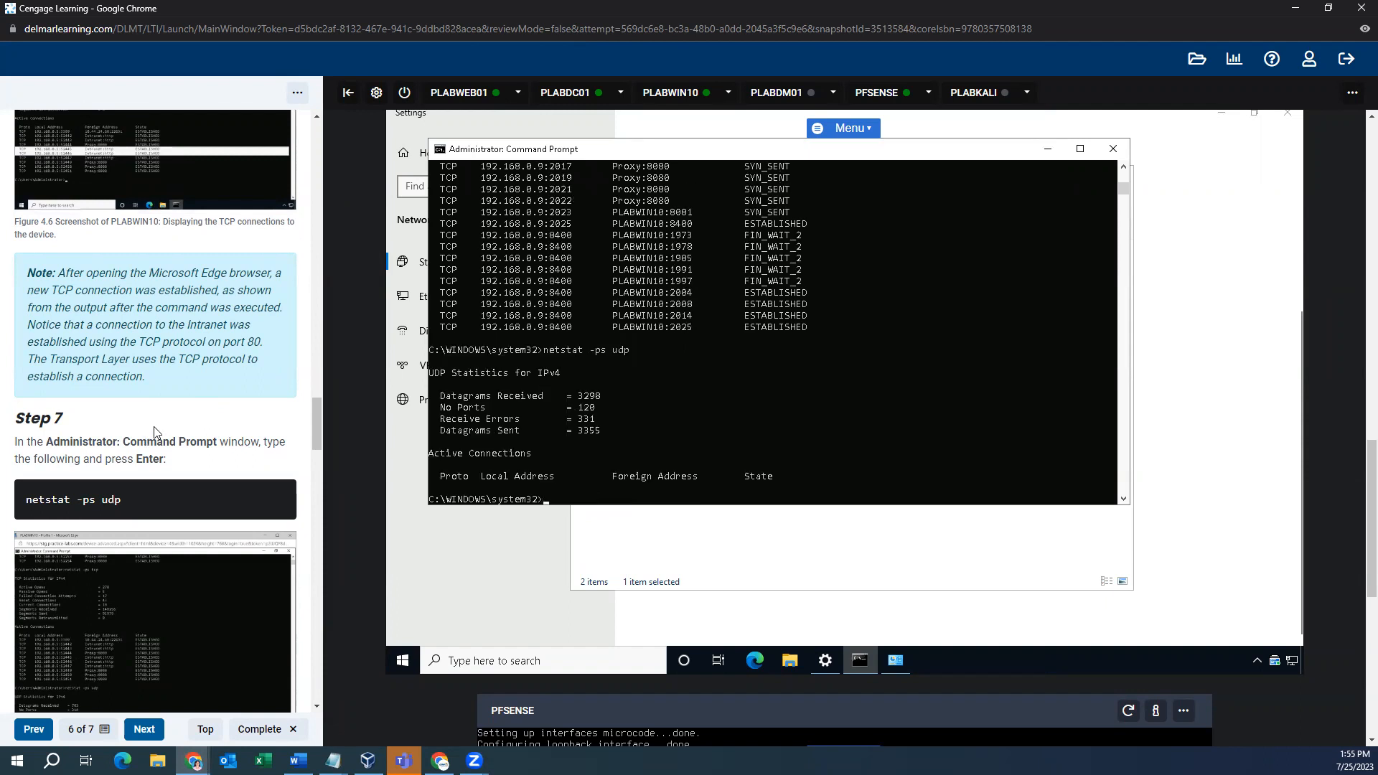
{"action": "scroll", "coordinate": [232, 453], "scroll_direction": "down", "scroll_amount": 8}
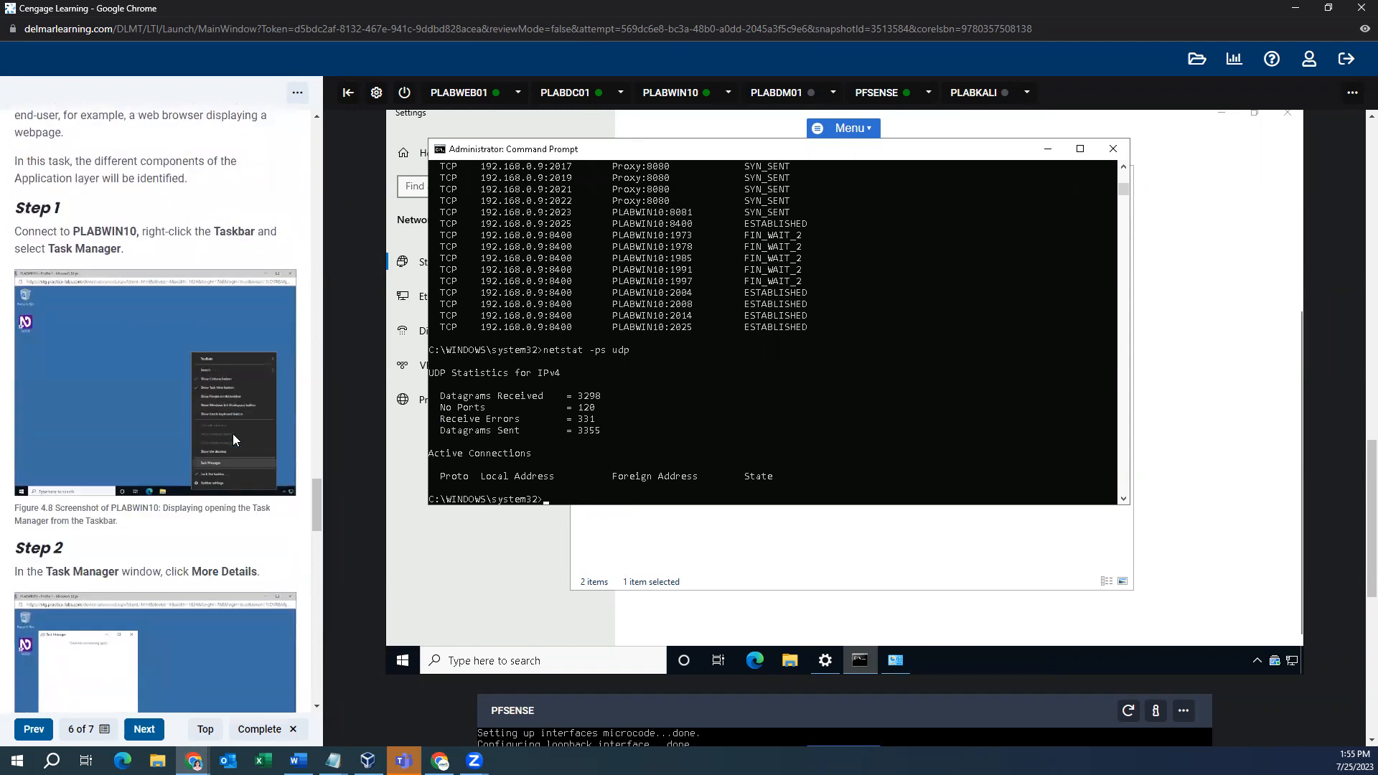
{"action": "scroll", "coordinate": [232, 434], "scroll_direction": "down", "scroll_amount": 10}
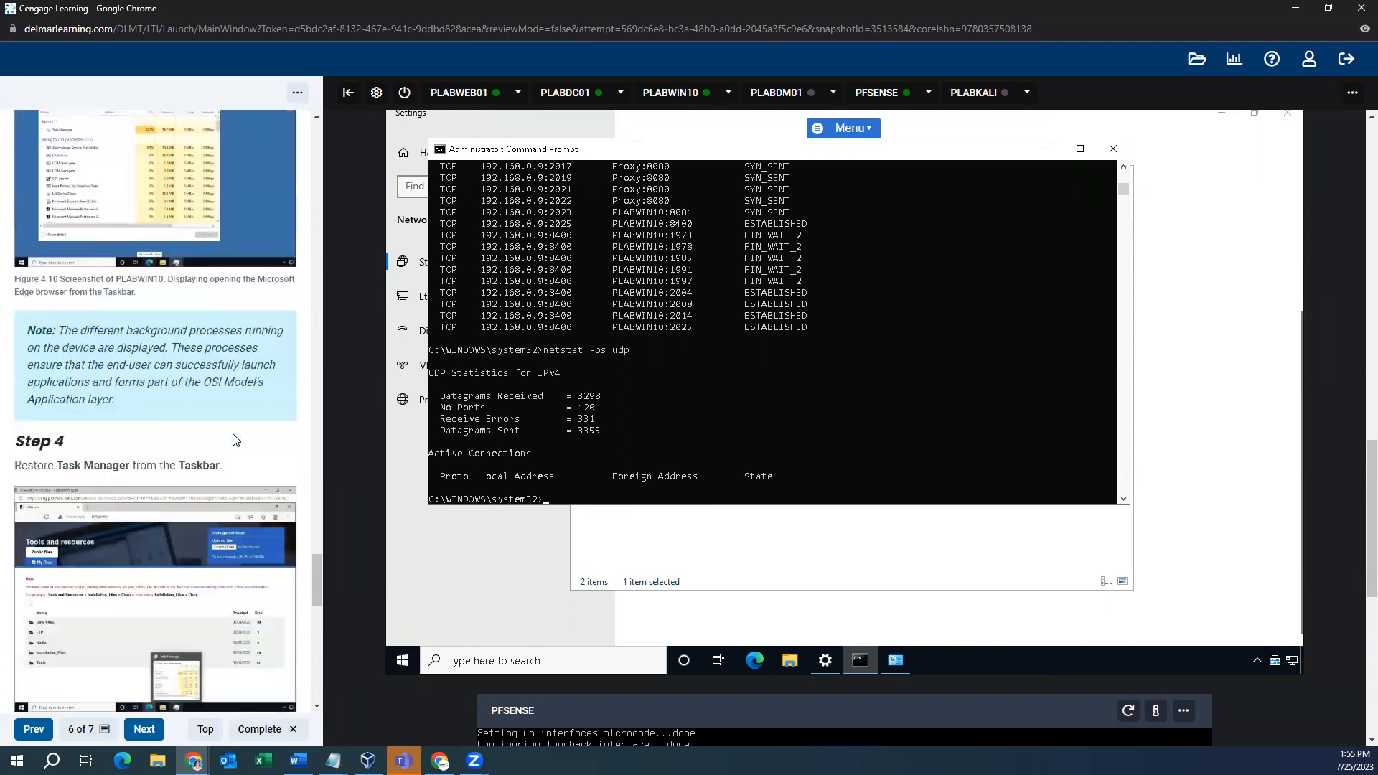
{"action": "scroll", "coordinate": [233, 434], "scroll_direction": "down", "scroll_amount": 10}
{"action": "scroll", "coordinate": [234, 439], "scroll_direction": "up", "scroll_amount": 8}
{"action": "scroll", "coordinate": [251, 446], "scroll_direction": "up", "scroll_amount": 12}
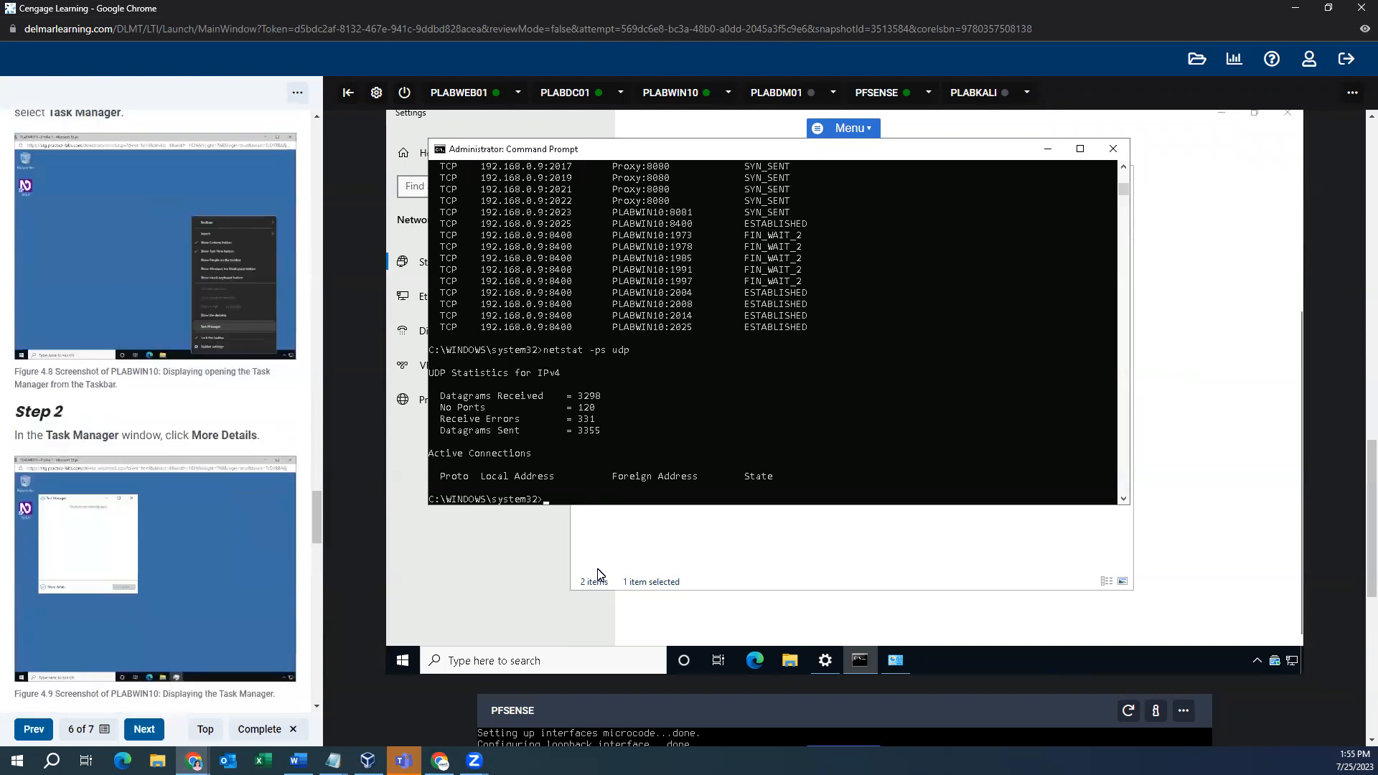
- Launch and maximize Edge, then open Task Manager by searching 'task'
{"action": "left_click", "coordinate": [756, 664]}
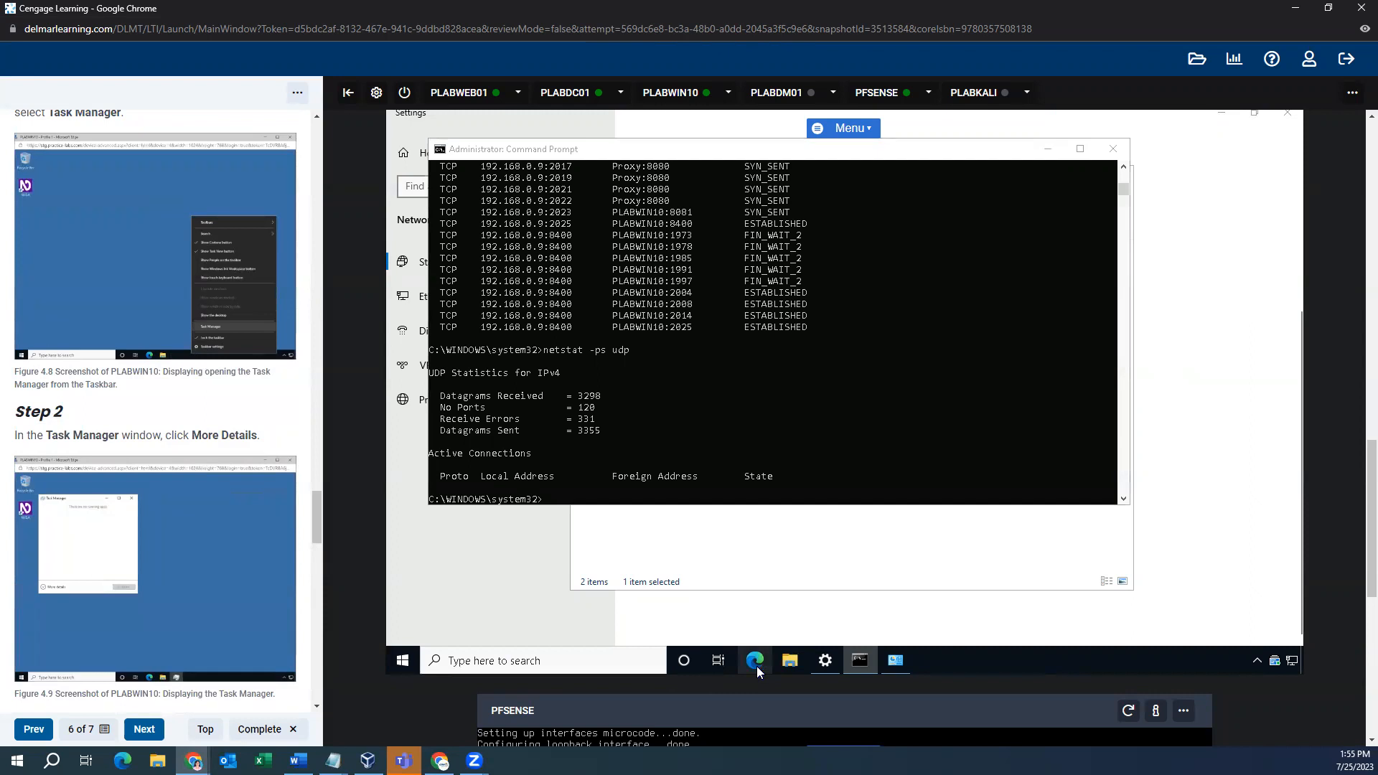
{"action": "left_click", "coordinate": [1062, 132]}
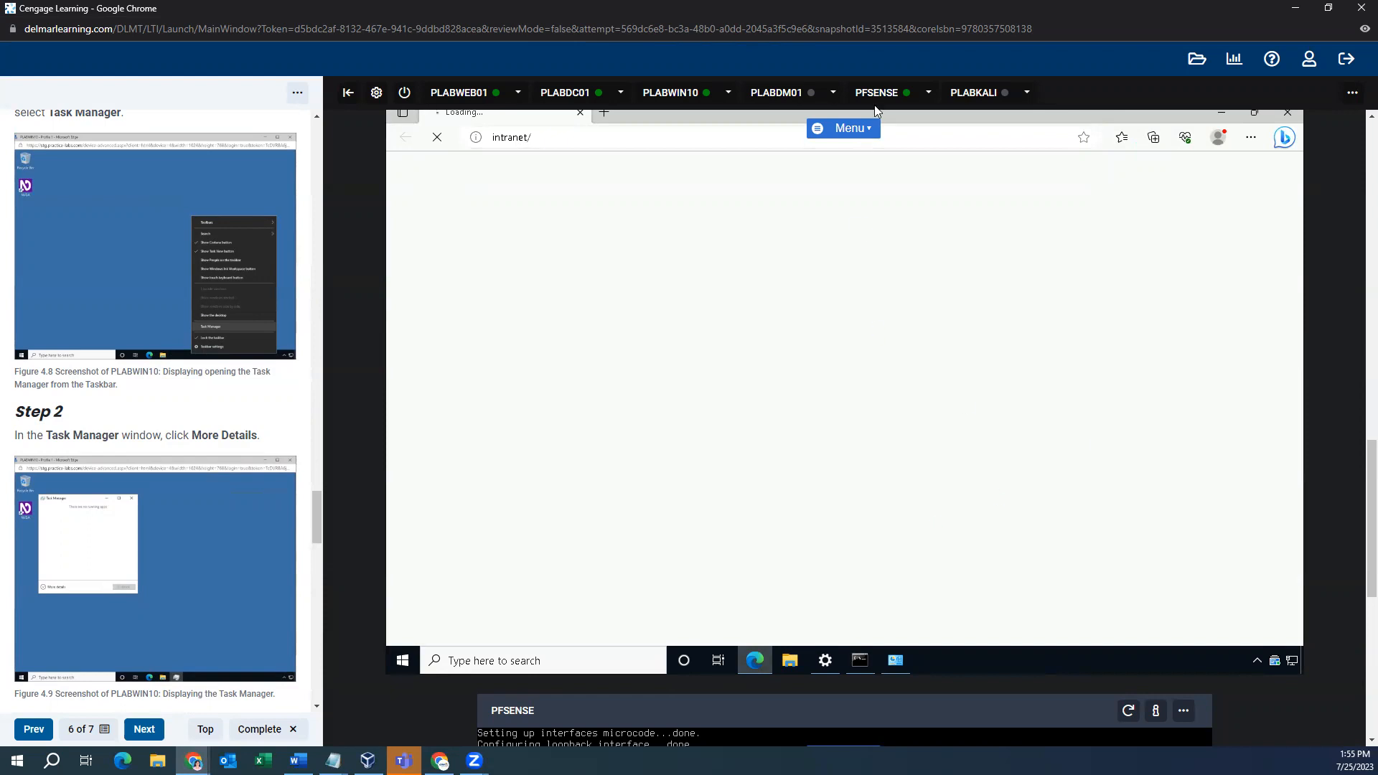
{"action": "left_click", "coordinate": [560, 656]}
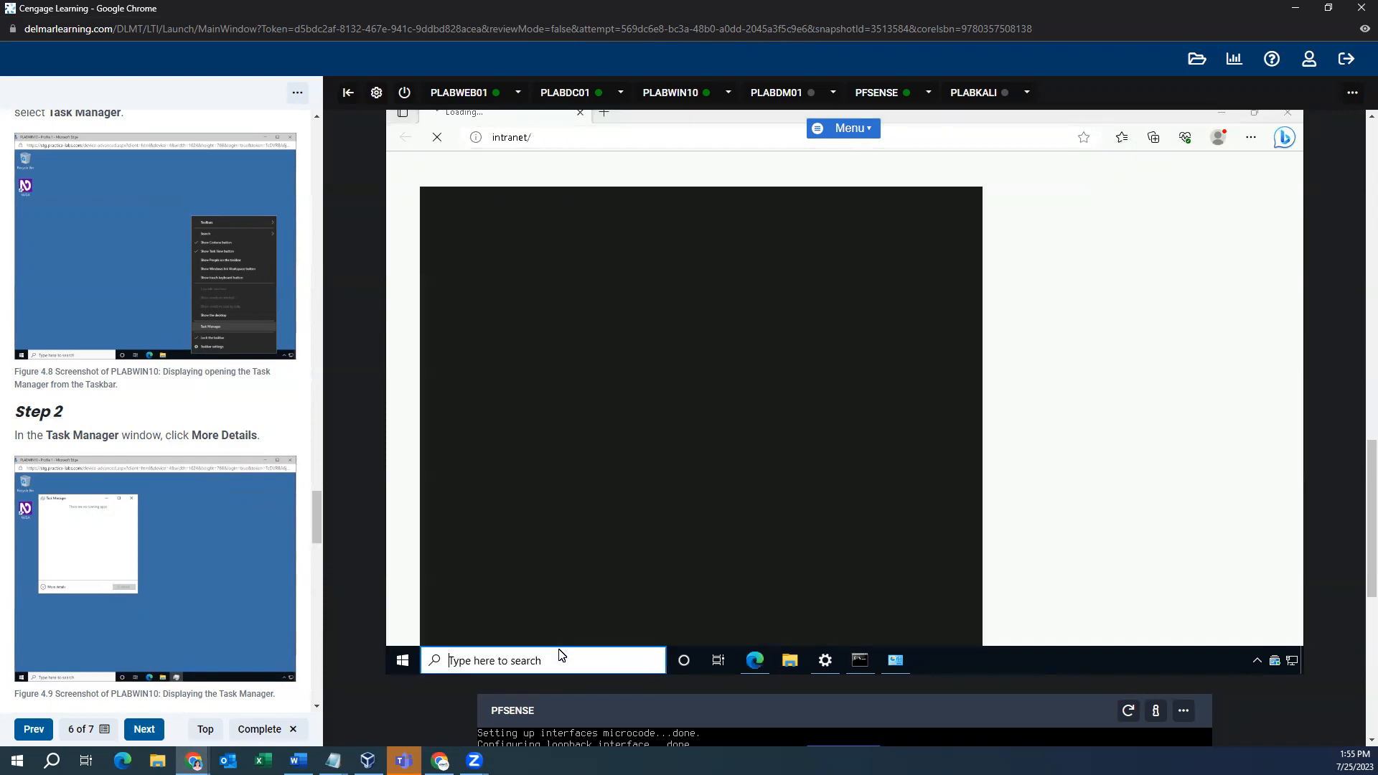
{"action": "type", "text": "task"}
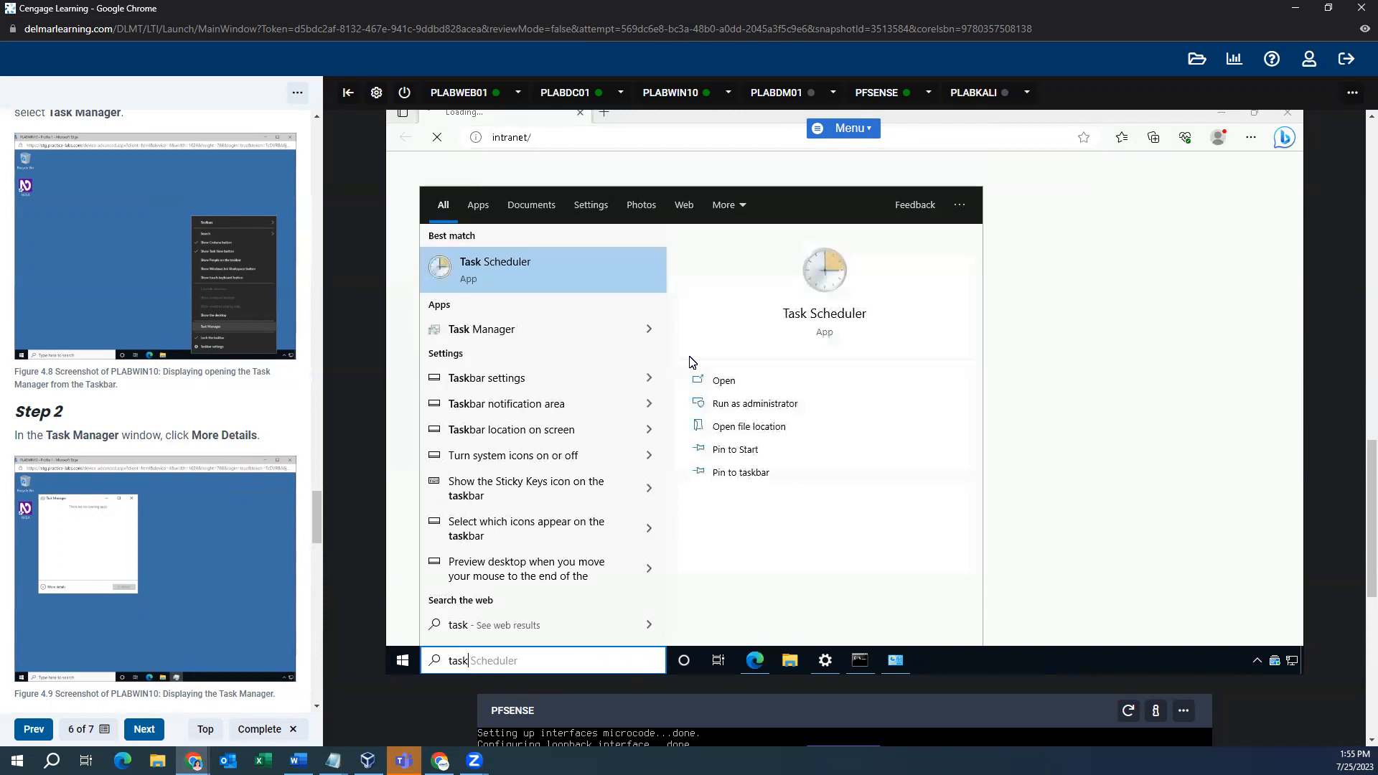
{"action": "left_click", "coordinate": [514, 331]}
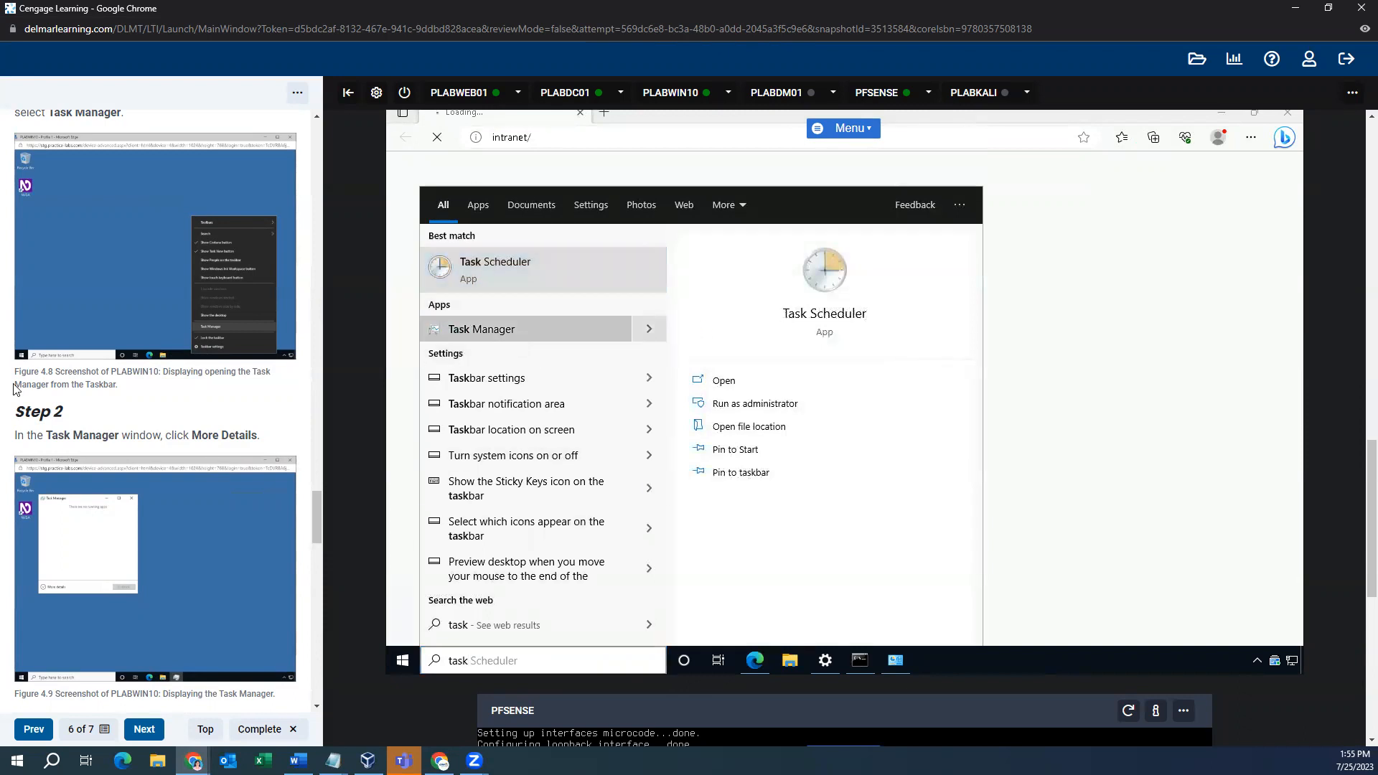
- Capture a Task Manager screenshot, view the Services list, and advance to the Review questions
{"action": "scroll", "coordinate": [180, 513], "scroll_direction": "down", "scroll_amount": 4}
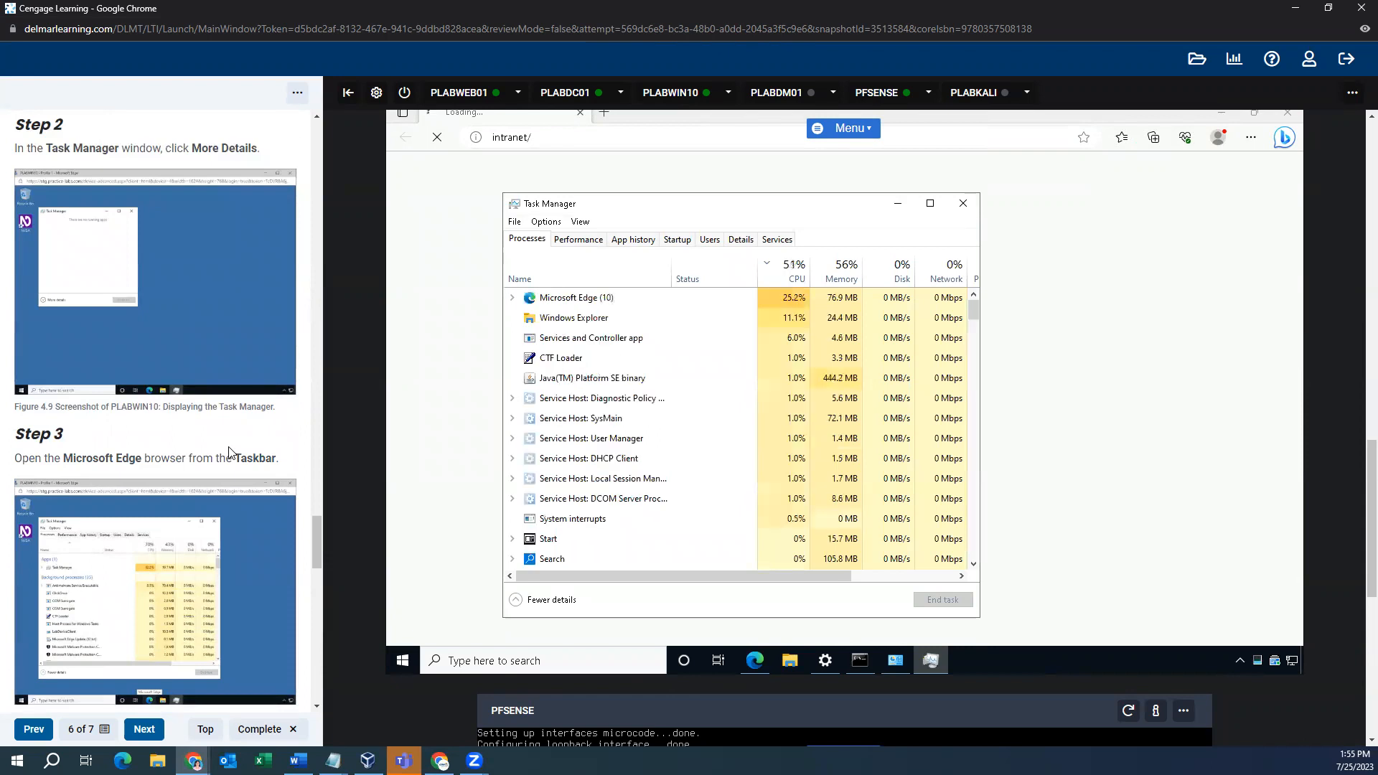
{"action": "scroll", "coordinate": [230, 452], "scroll_direction": "down", "scroll_amount": 8}
{"action": "scroll", "coordinate": [229, 452], "scroll_direction": "down", "scroll_amount": 4}
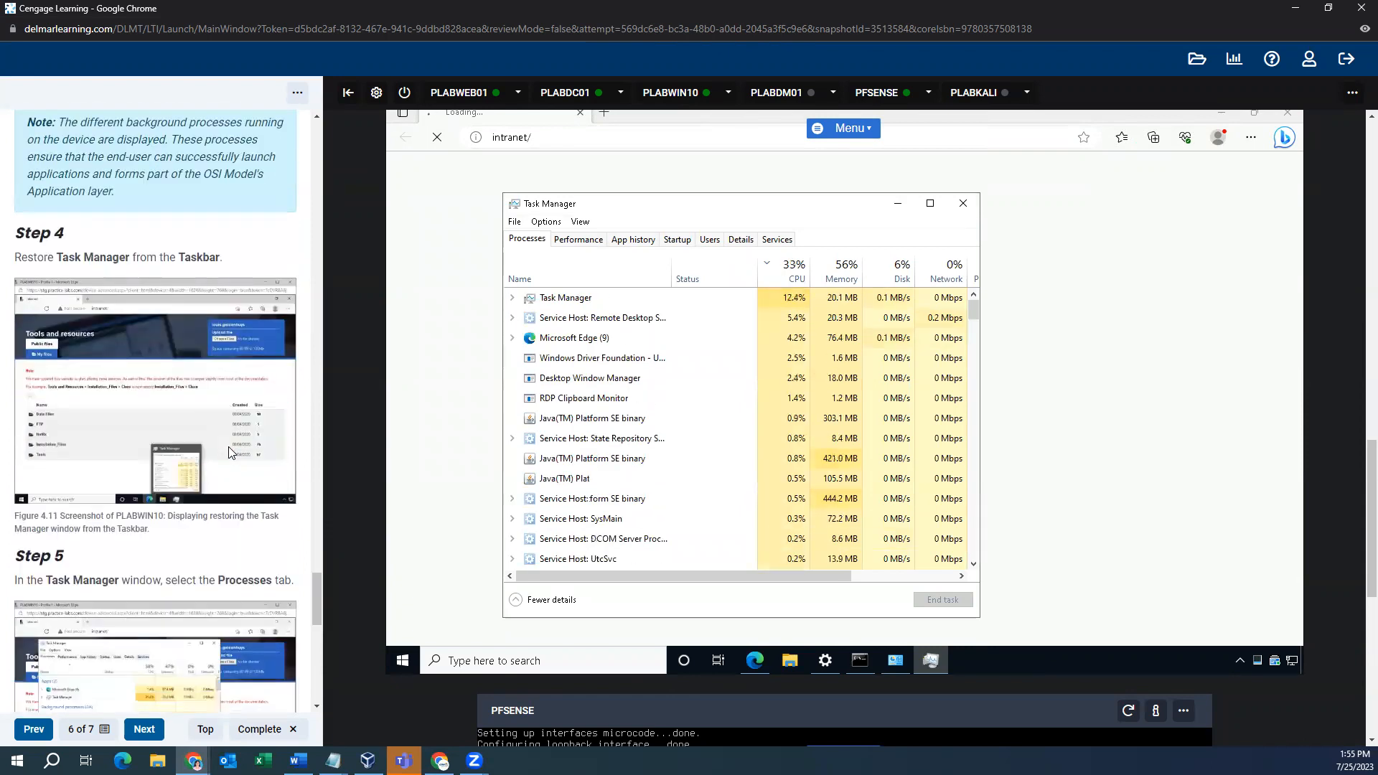
{"action": "scroll", "coordinate": [228, 447], "scroll_direction": "down", "scroll_amount": 7}
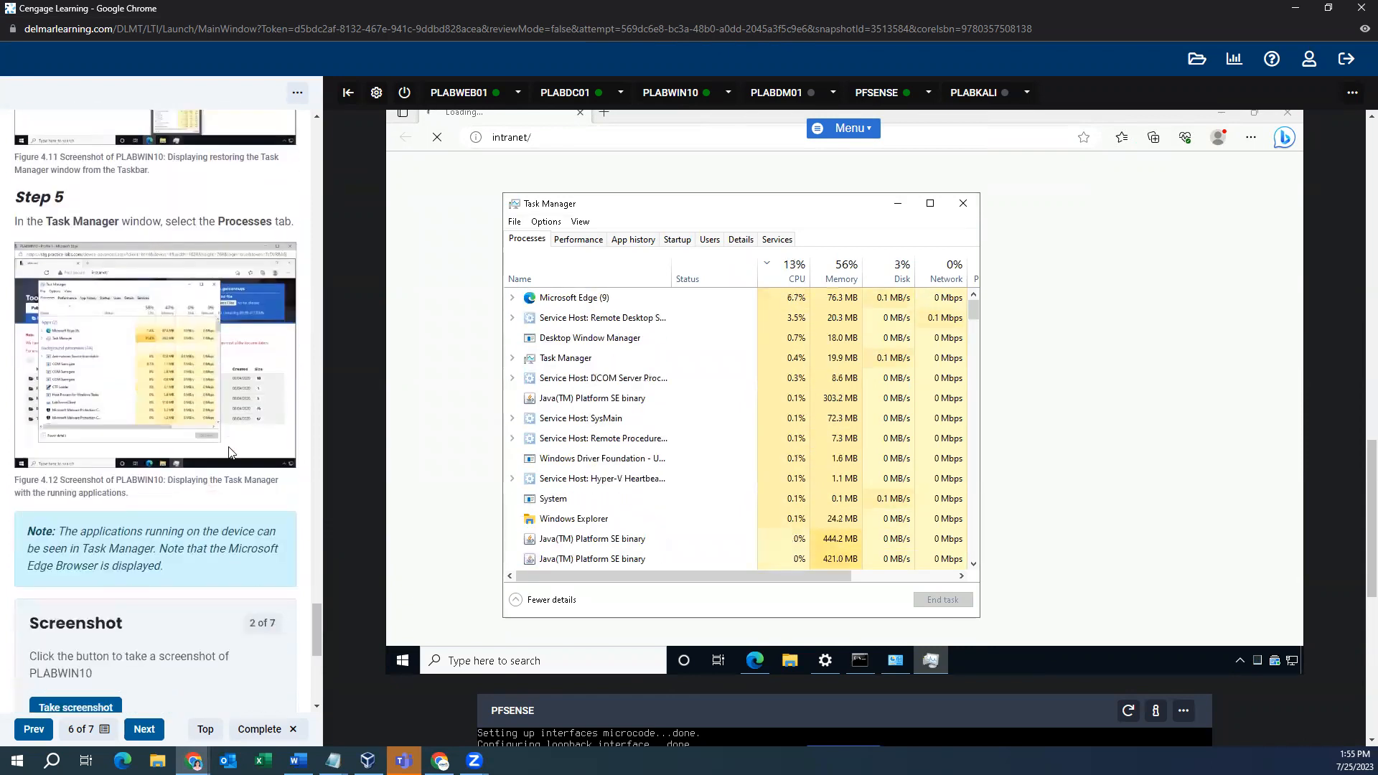
{"action": "left_click", "coordinate": [105, 355]}
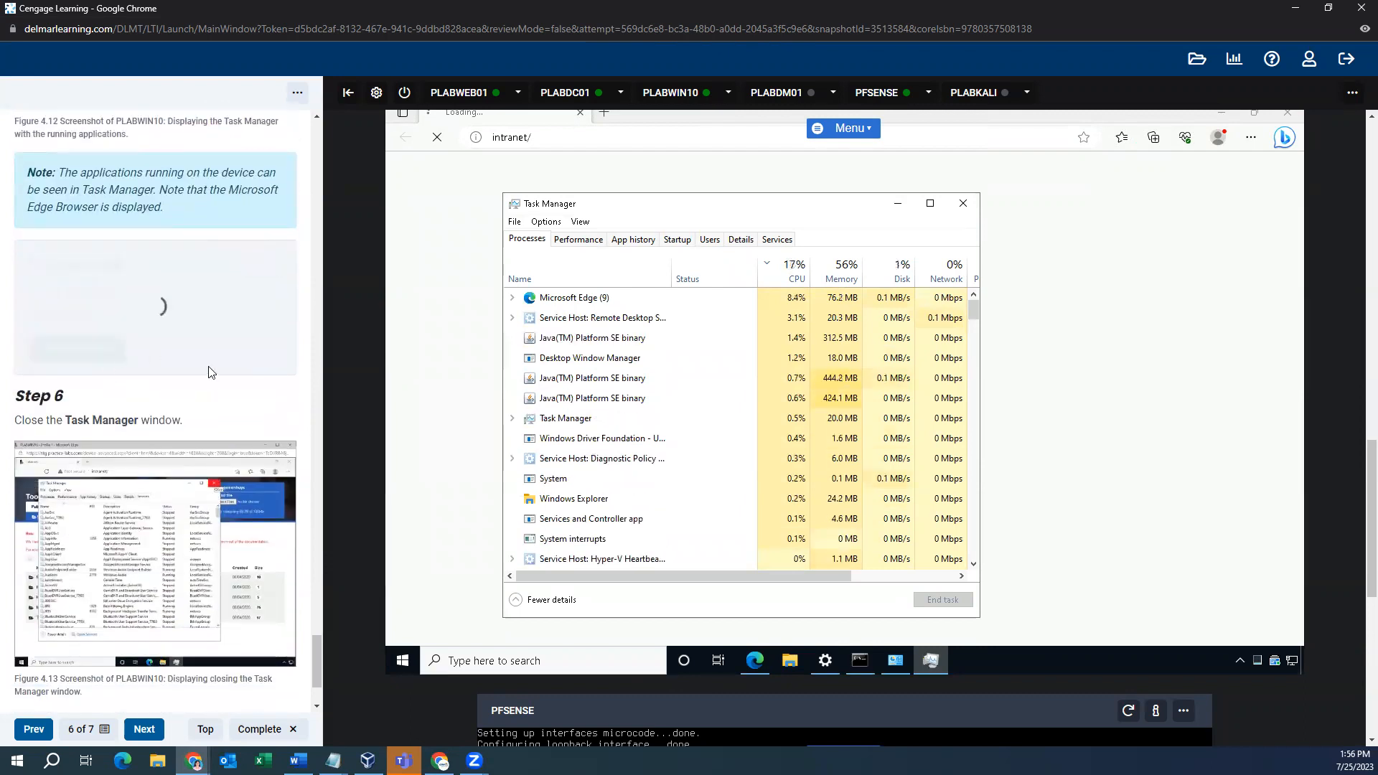
{"action": "scroll", "coordinate": [206, 373], "scroll_direction": "down", "scroll_amount": 5}
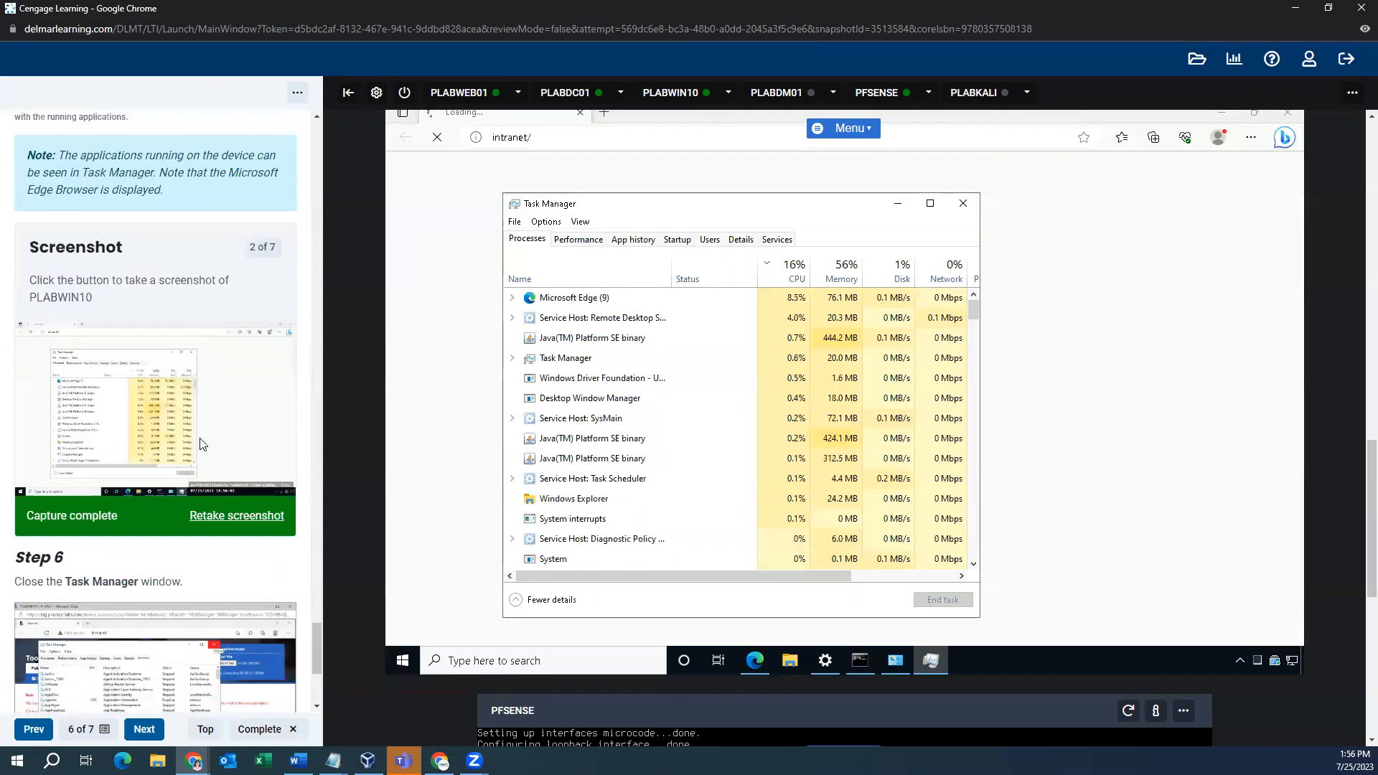
{"action": "left_click", "coordinate": [776, 239]}
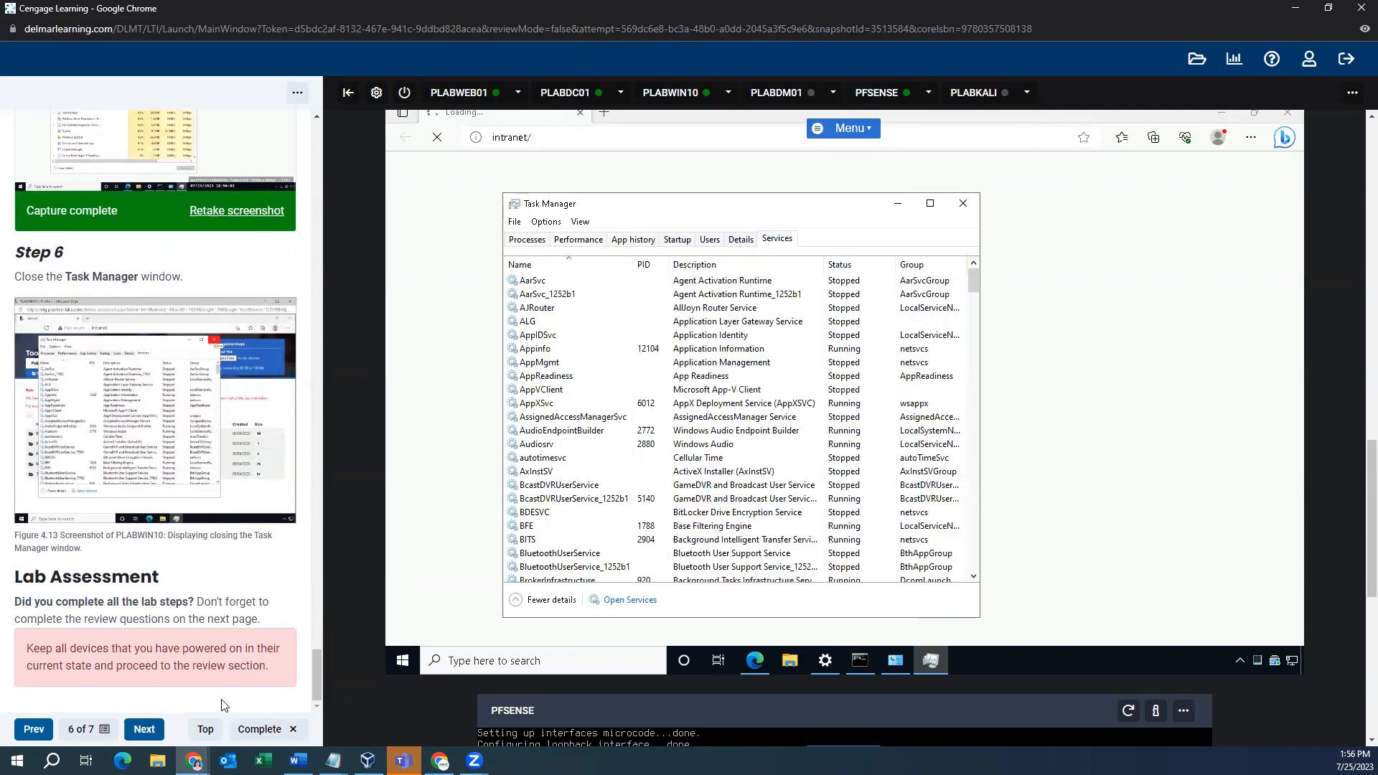
{"action": "left_click", "coordinate": [147, 729]}
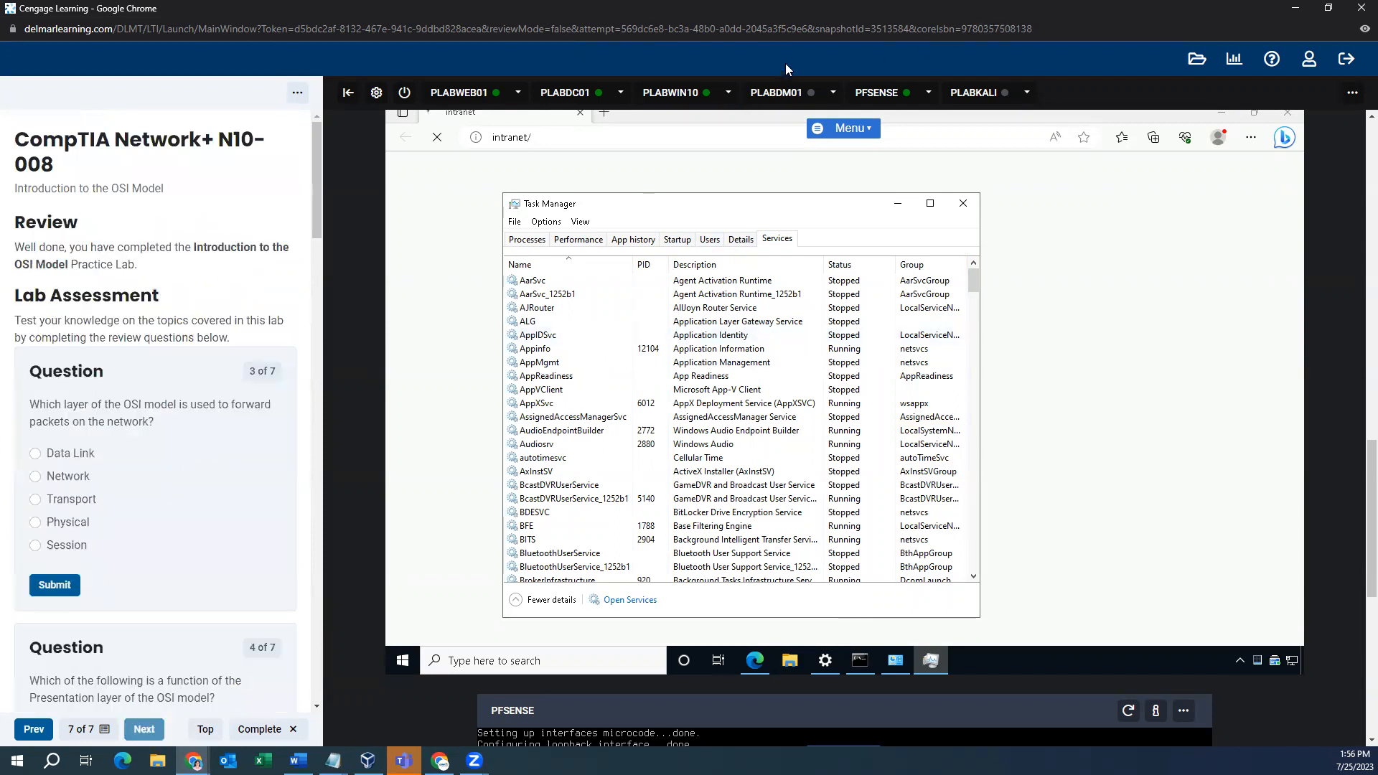